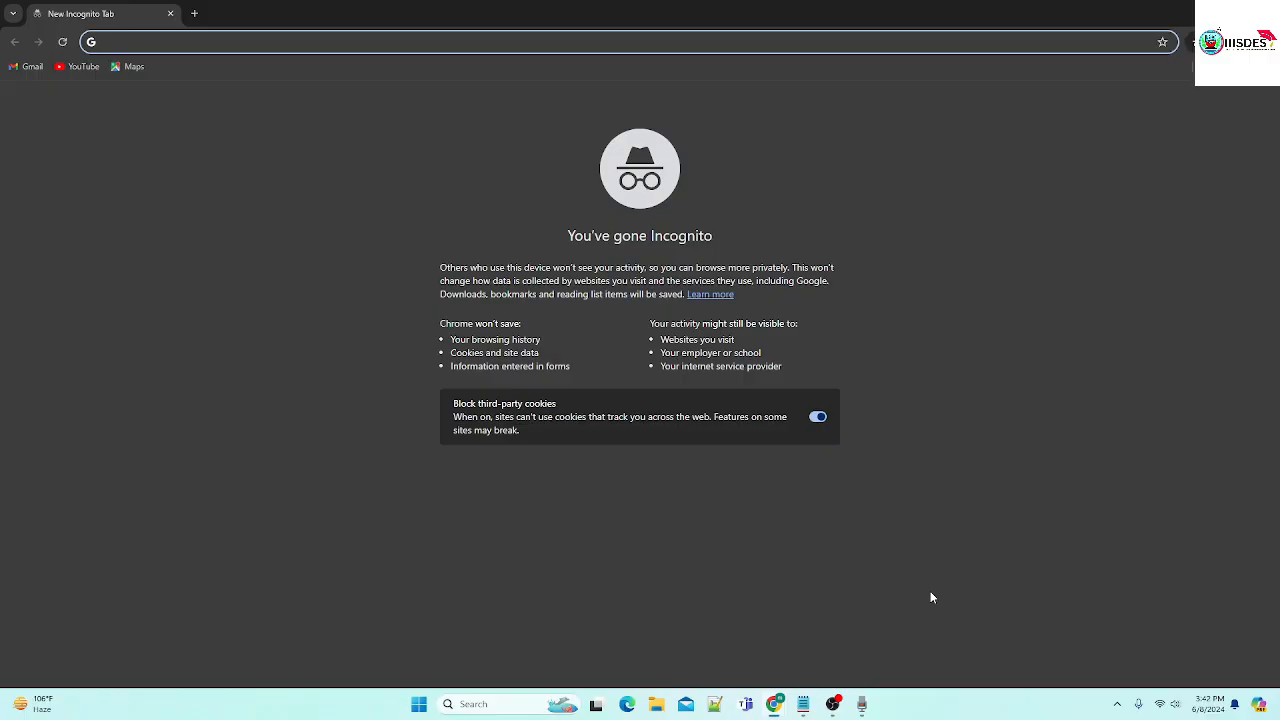
Step: Switch to Notepad and review the prepared sign-up notes: e-mail addresses, name, surname, age and gender
left_click(802, 705)
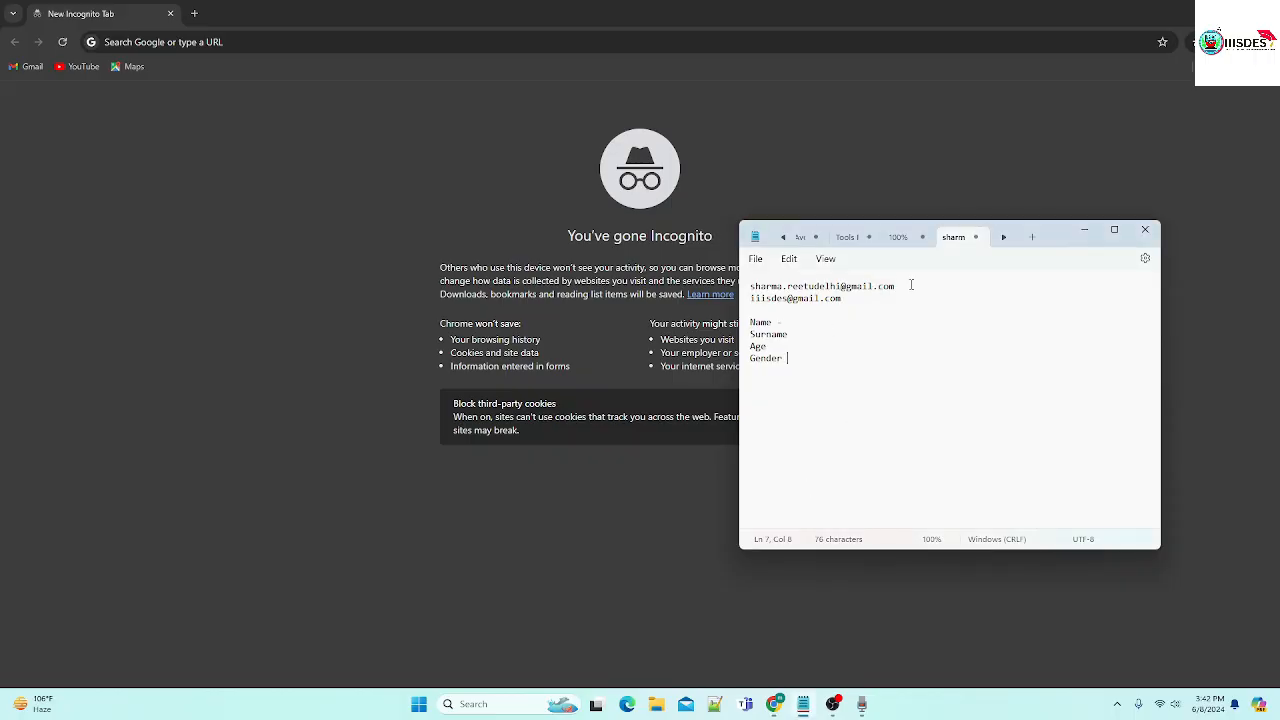
left_click_drag(911, 285, 740, 303)
left_click(740, 322)
left_click_drag(803, 334, 757, 338)
left_click(757, 346)
left_click(761, 358)
key("ctrl+a")
left_click(626, 521)
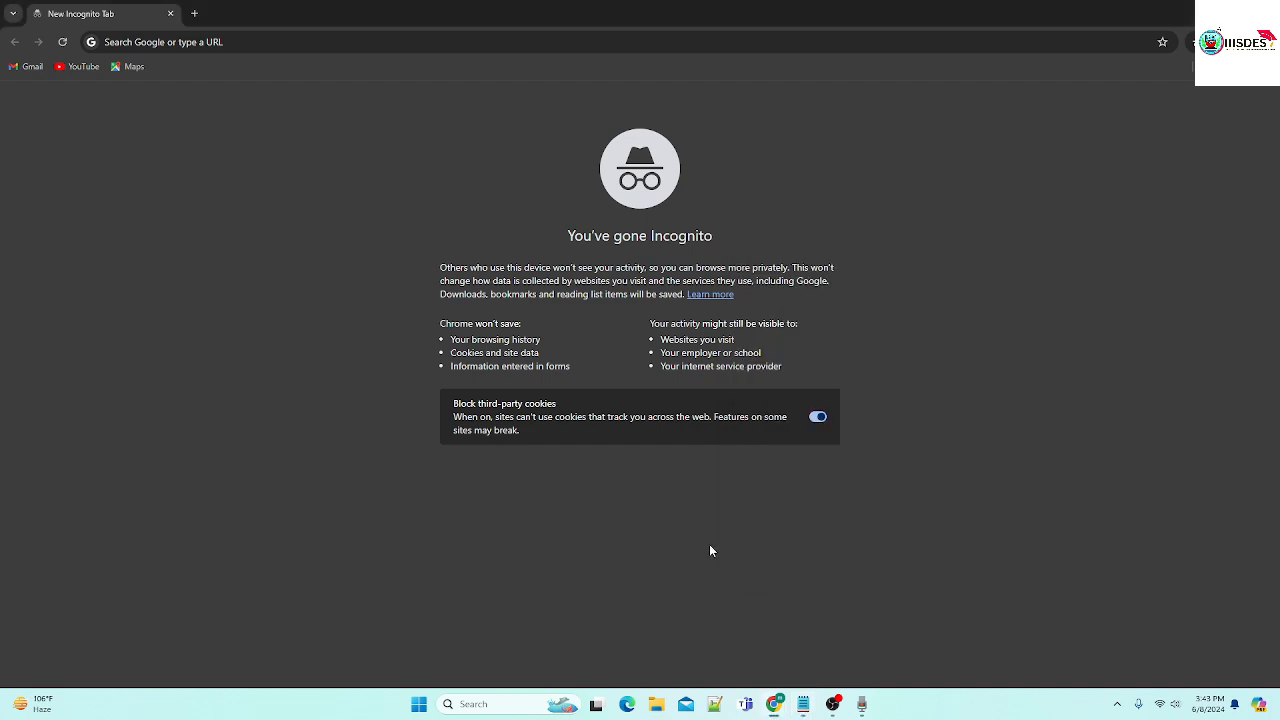
Step: Switch to the incognito Chrome window, load the Facebook site and go to its new account sign-up form
left_click(274, 44)
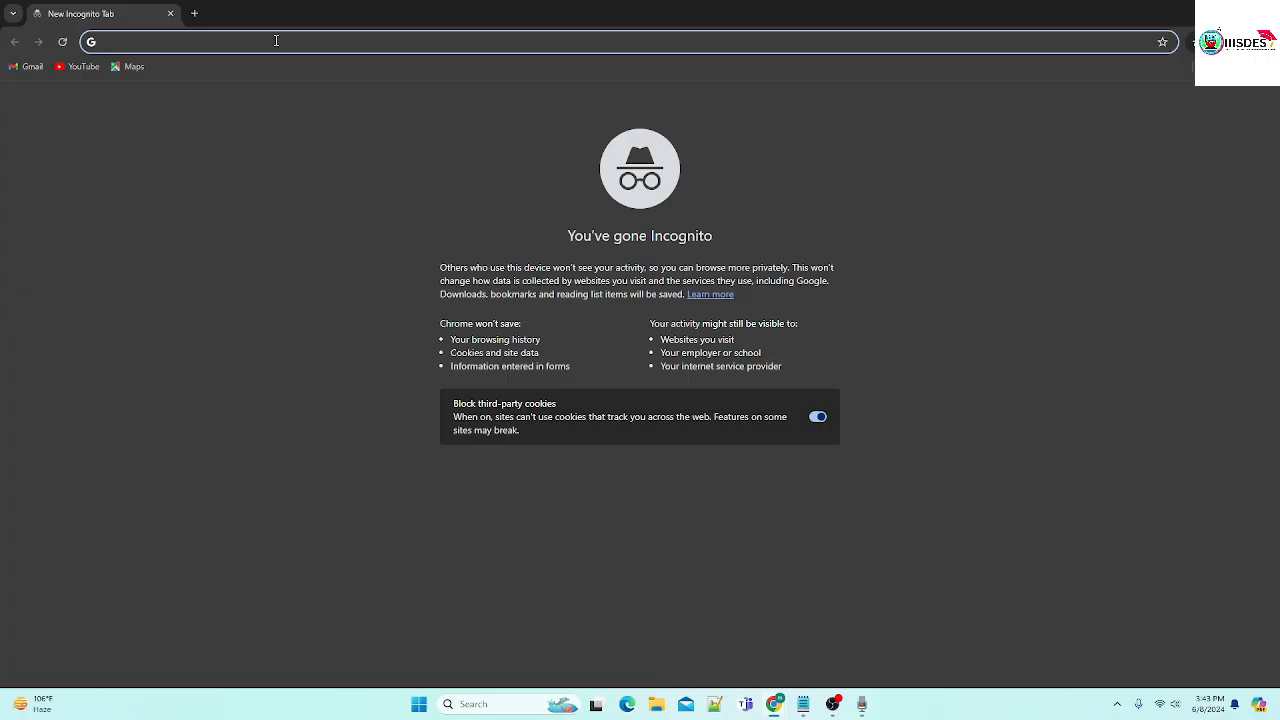
type("faceboo")
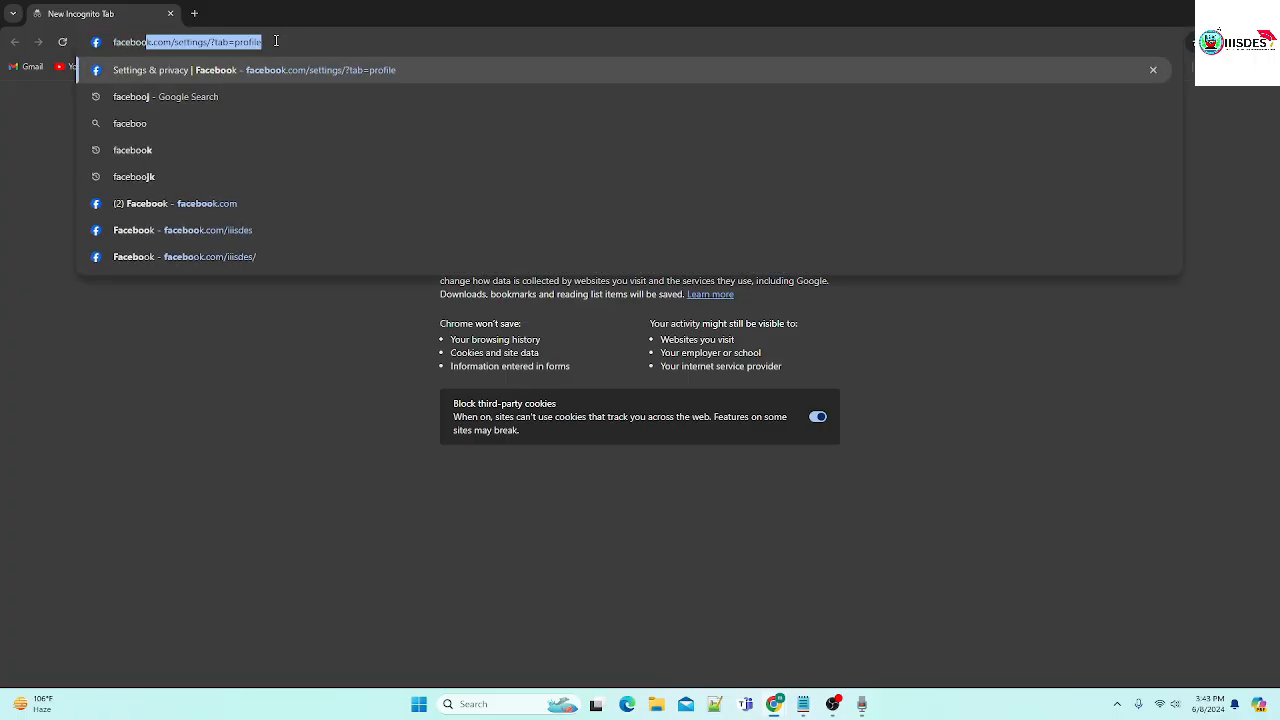
type("k")
key("Return")
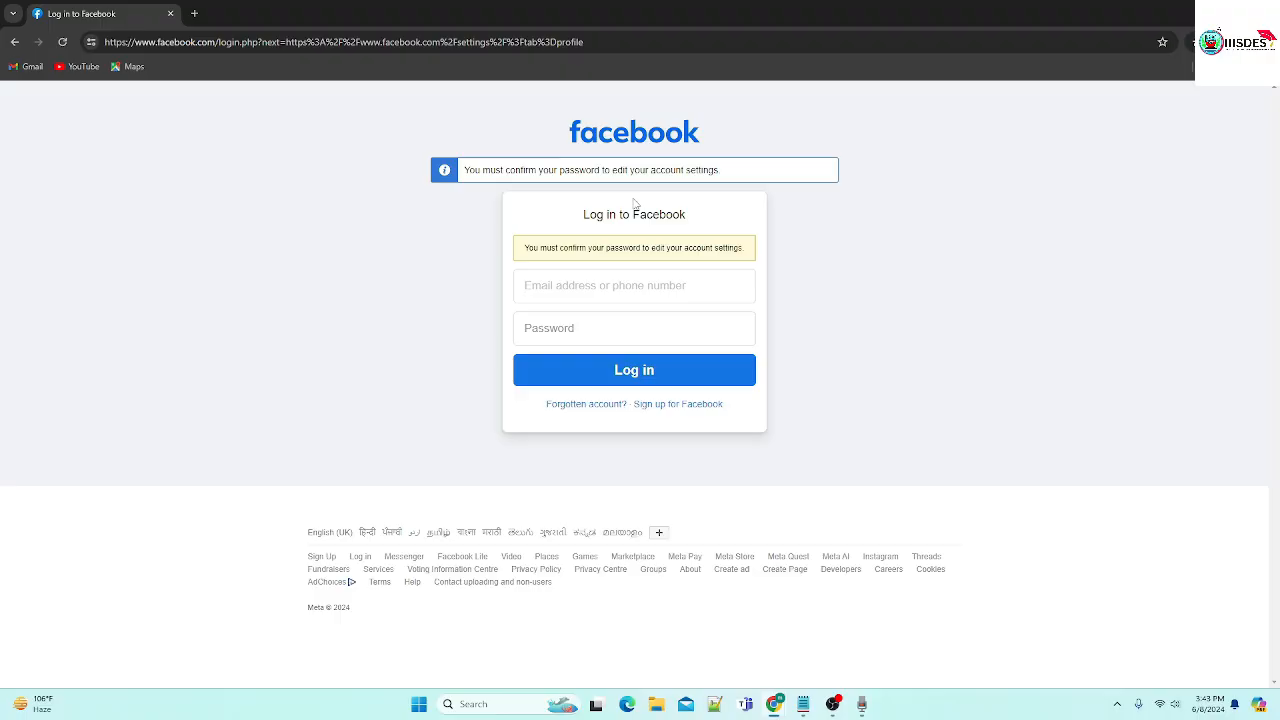
left_click(543, 285)
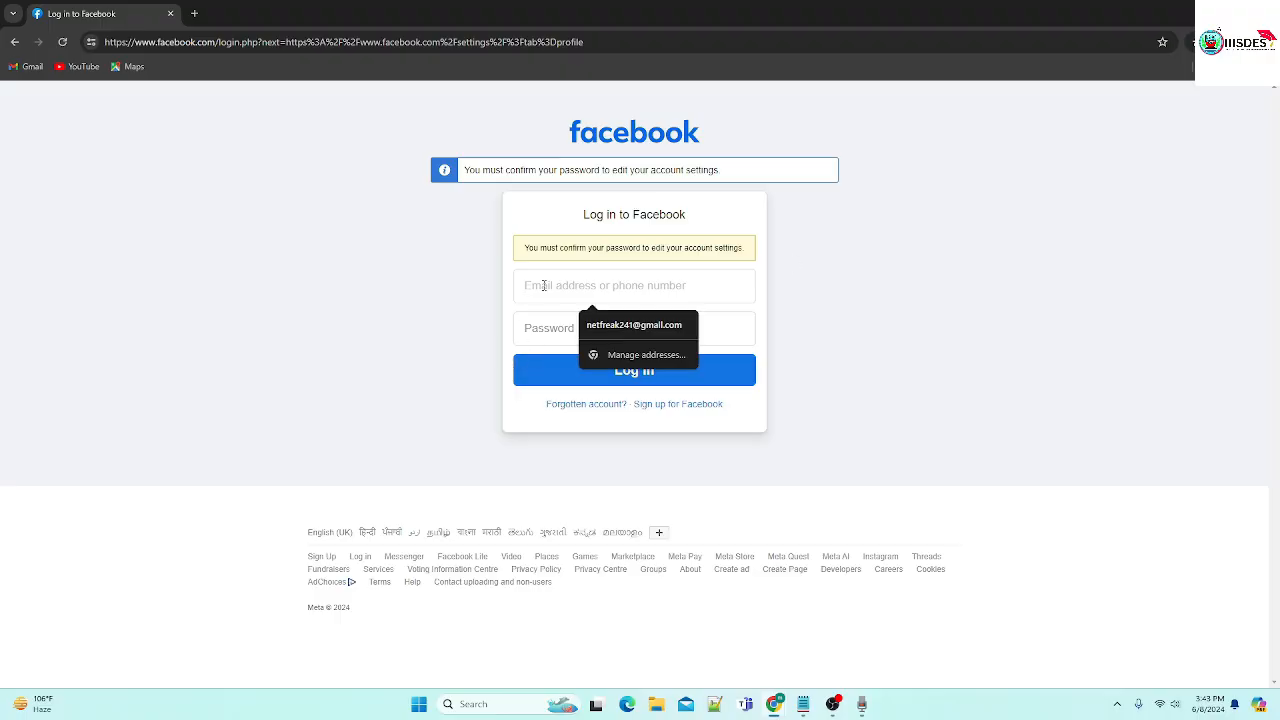
left_click(625, 483)
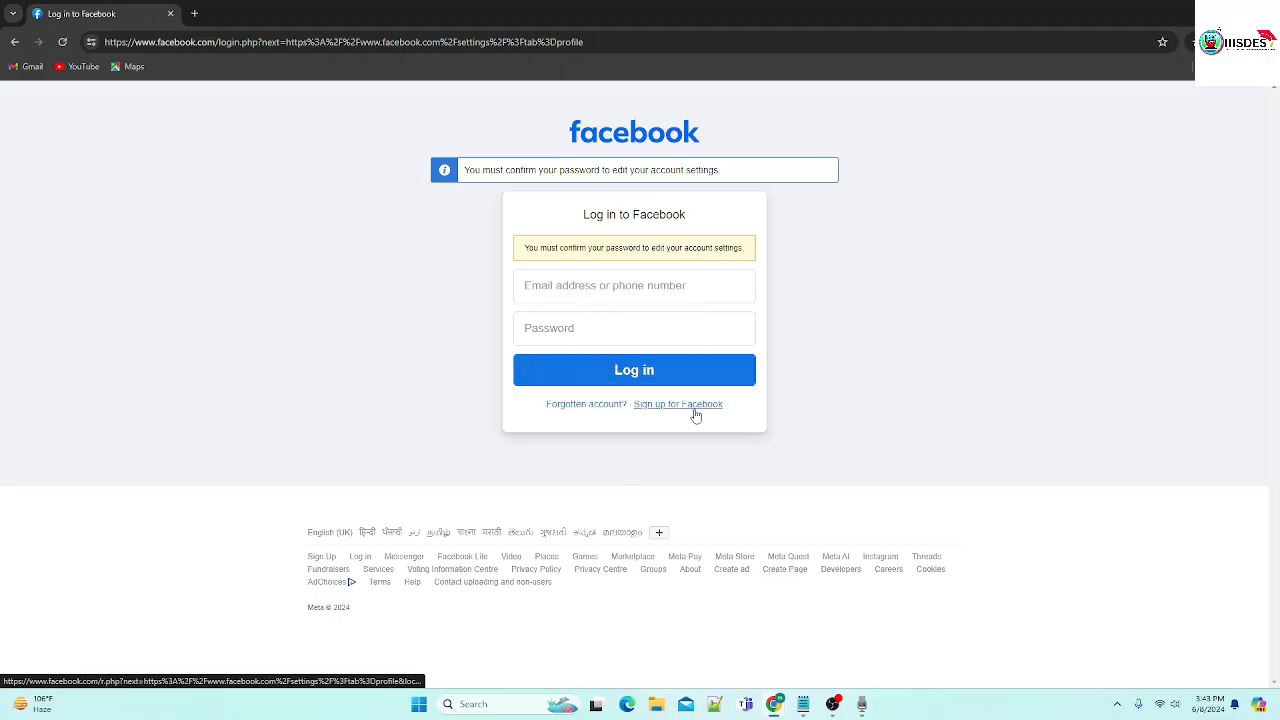
left_click(696, 414)
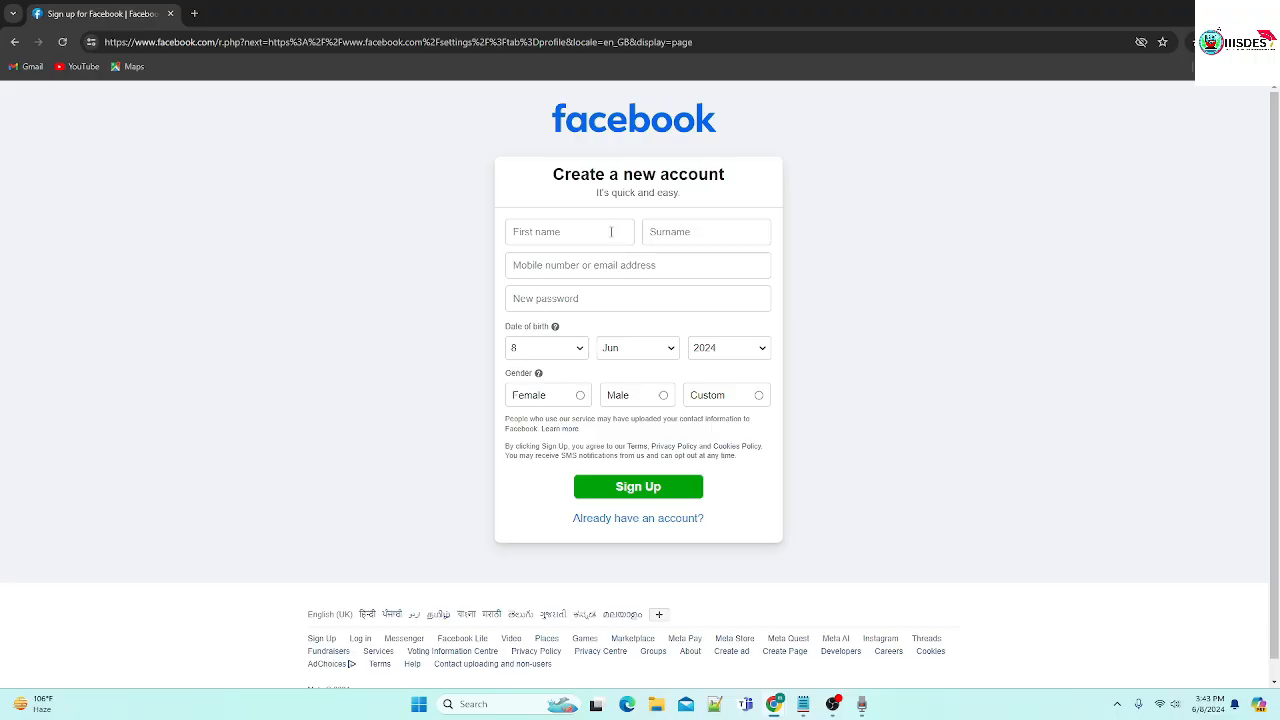
Step: Enter the account holder's first name and surname in the new account form
left_click(612, 230)
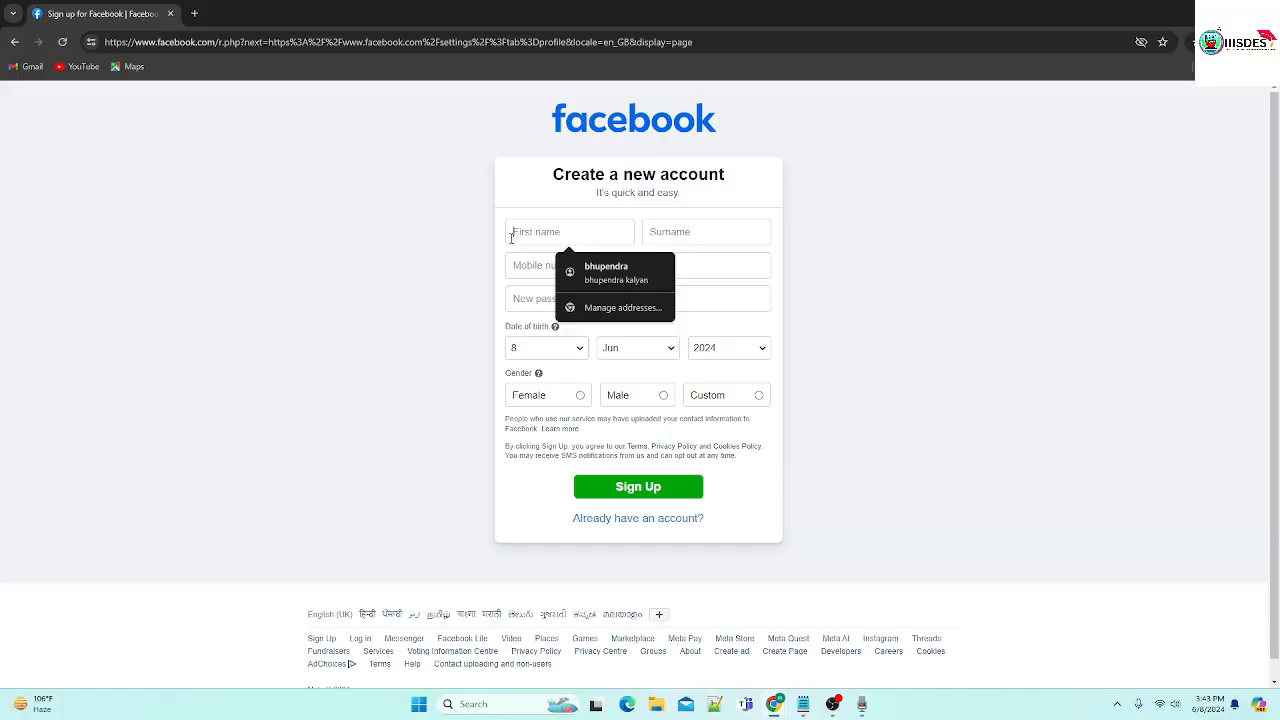
left_click(498, 246)
left_click(585, 226)
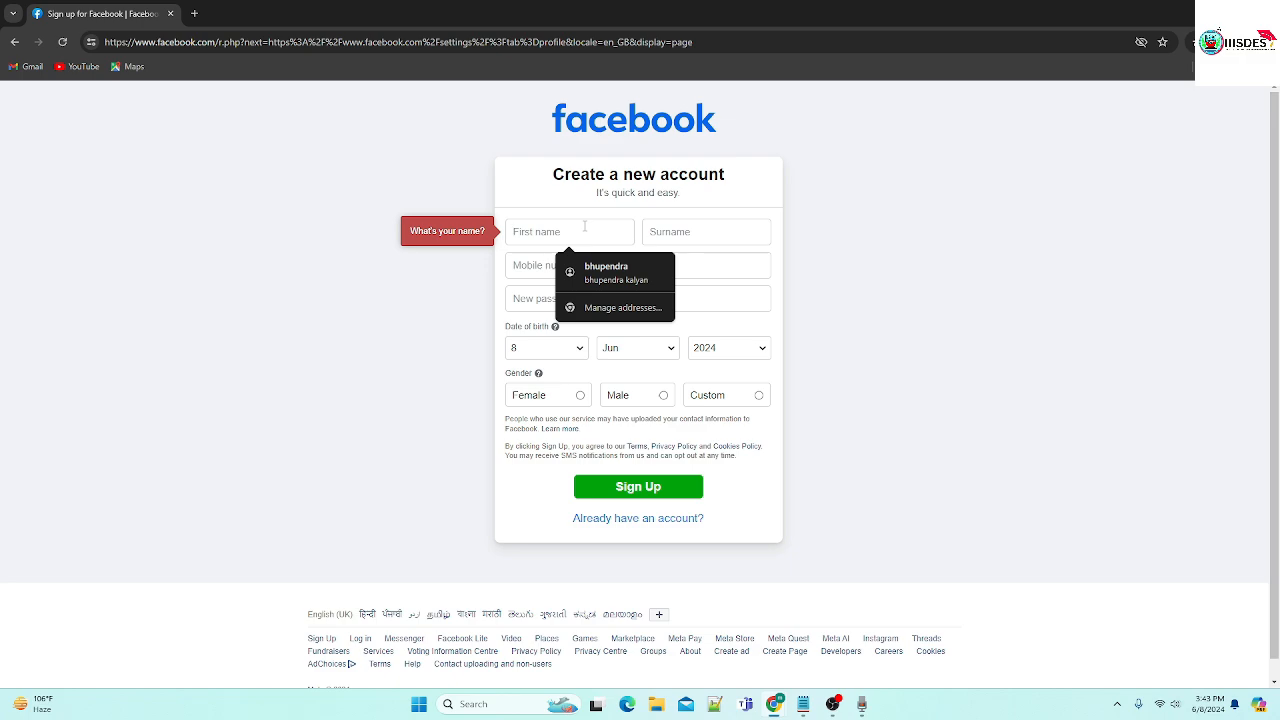
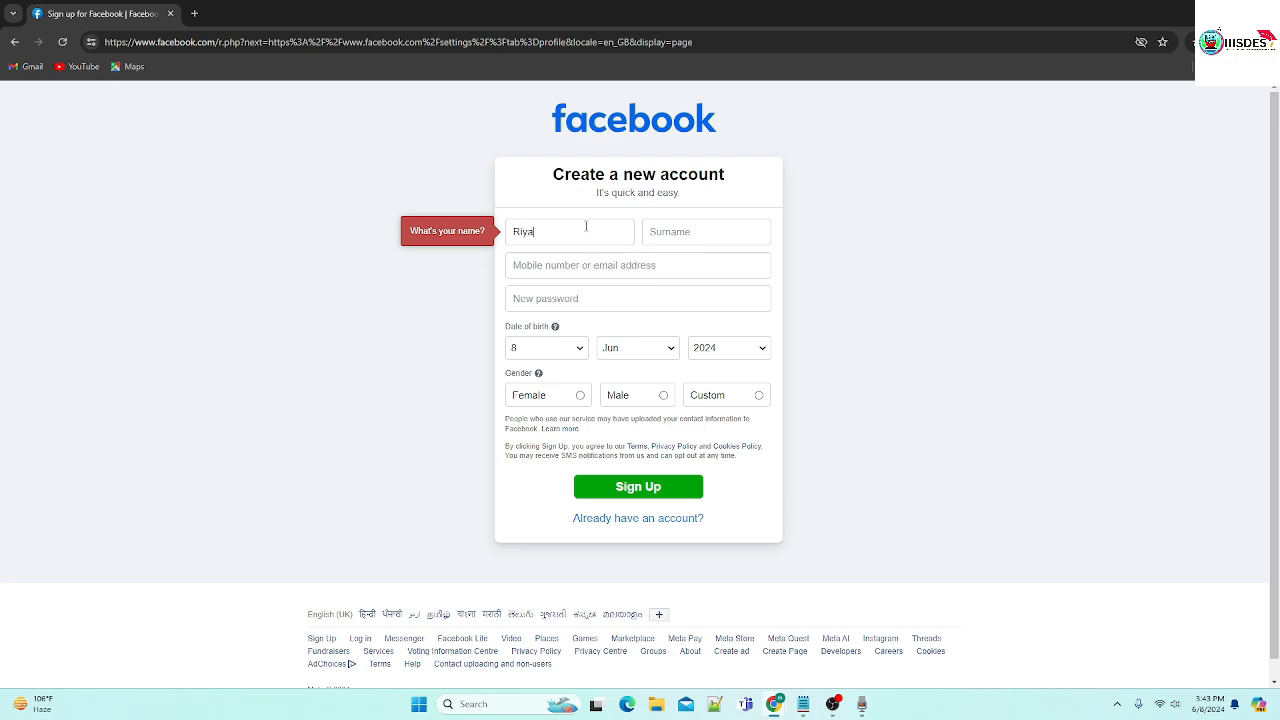
left_click(678, 234)
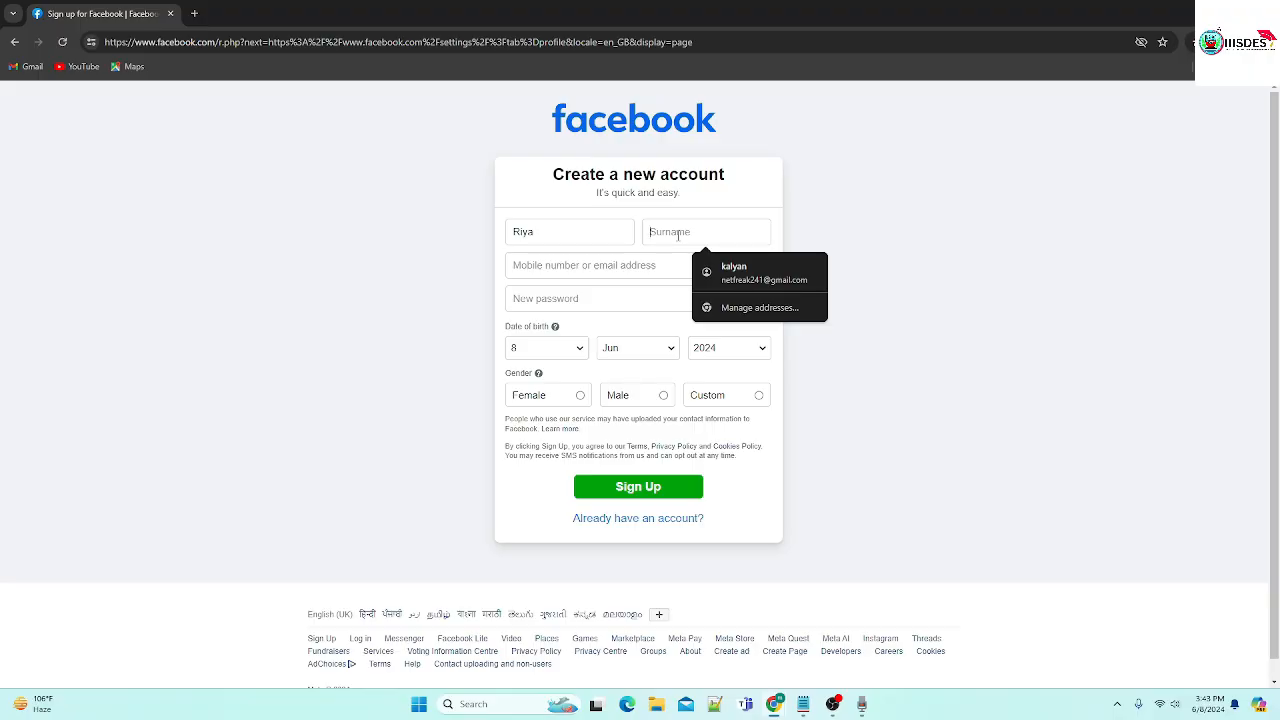
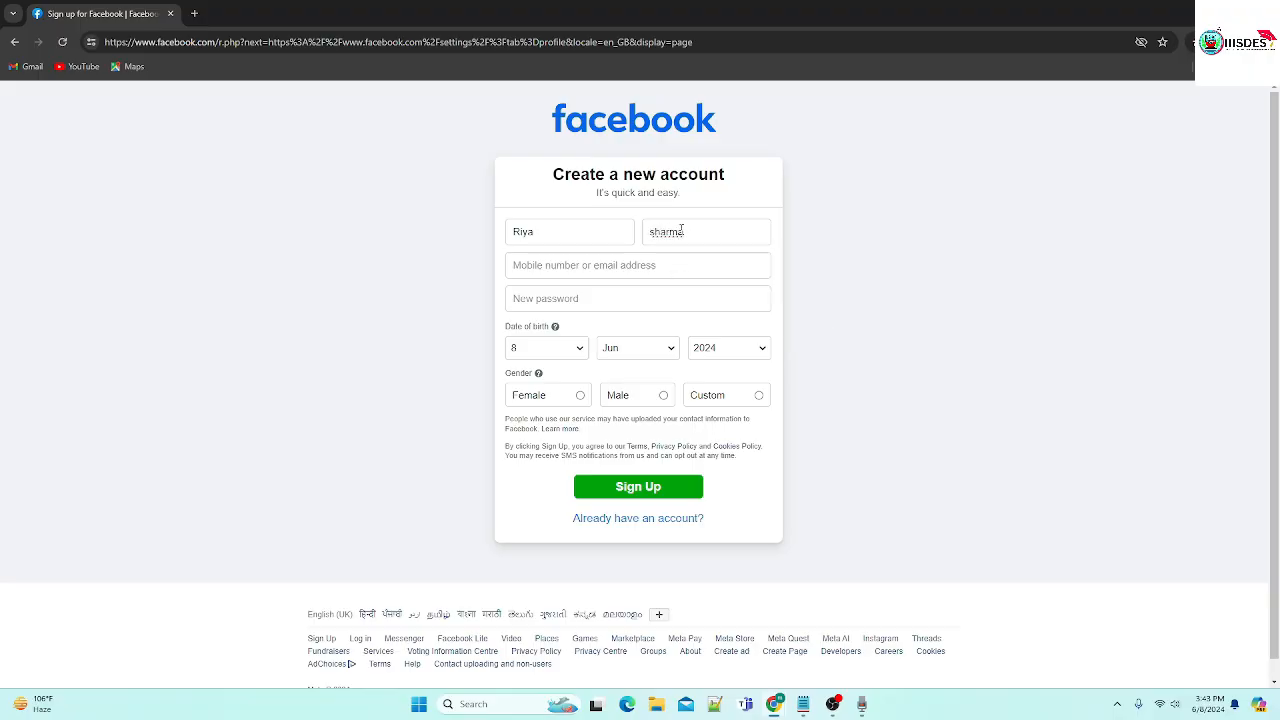
Step: Copy the first e-mail address from the Notepad notes into both the e-mail address and the re-enter e-mail fields
left_click(640, 275)
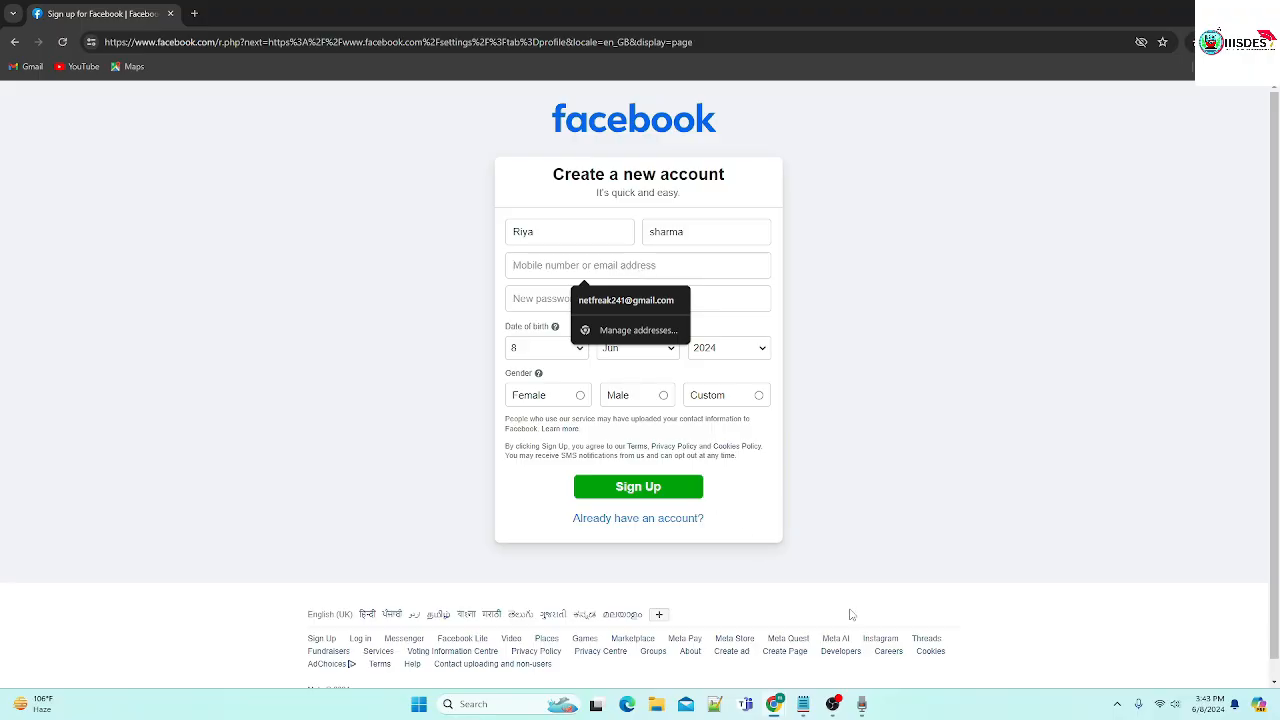
left_click(862, 704)
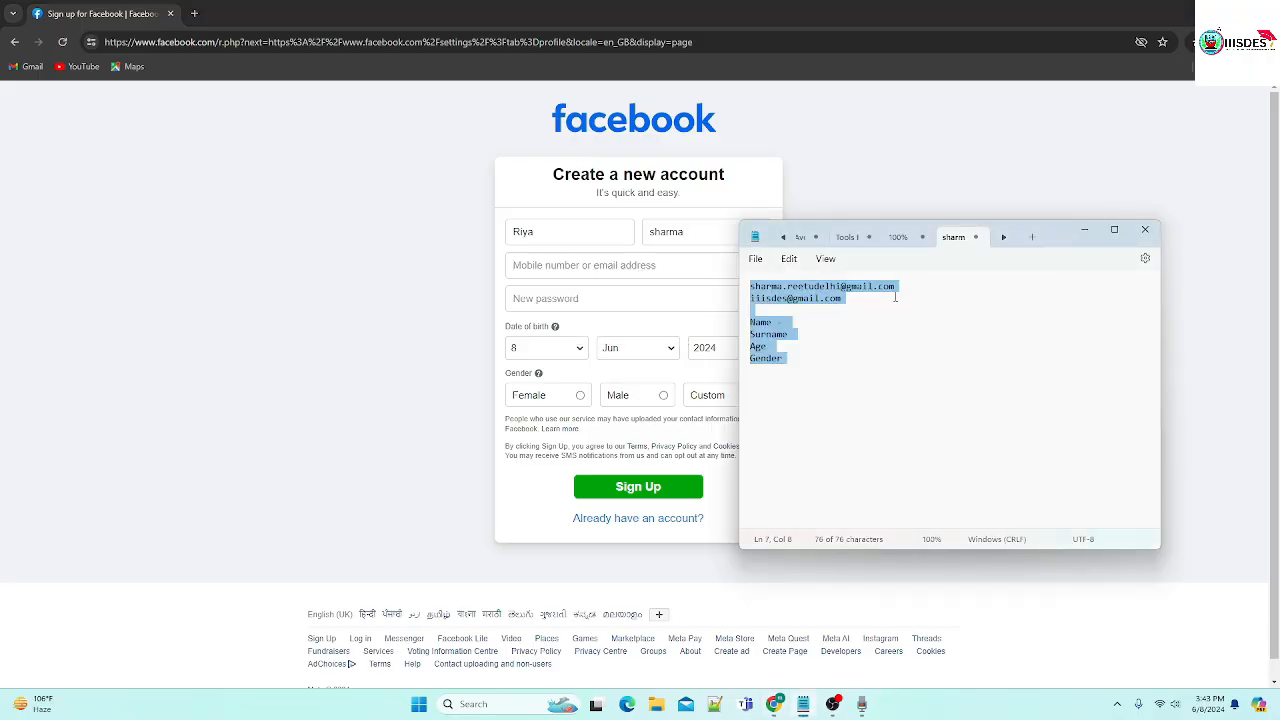
left_click_drag(912, 286, 737, 281)
key("ctrl+c")
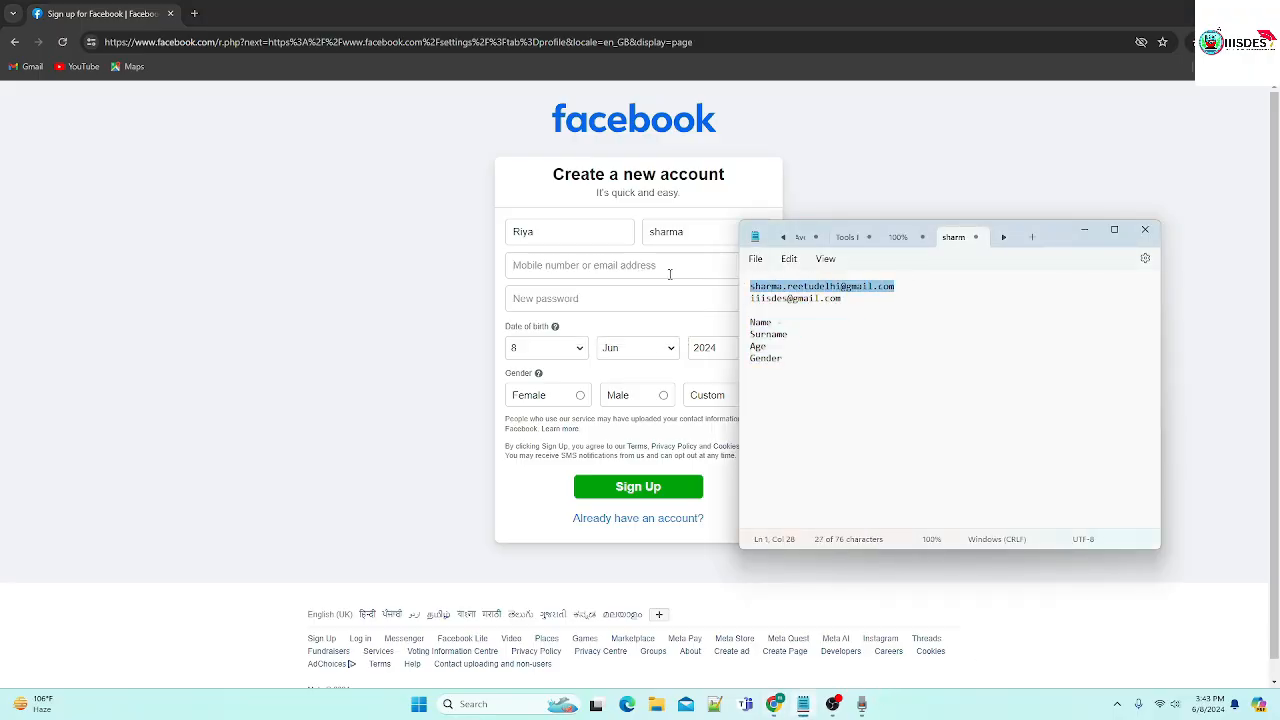
left_click(669, 267)
key("ctrl+v")
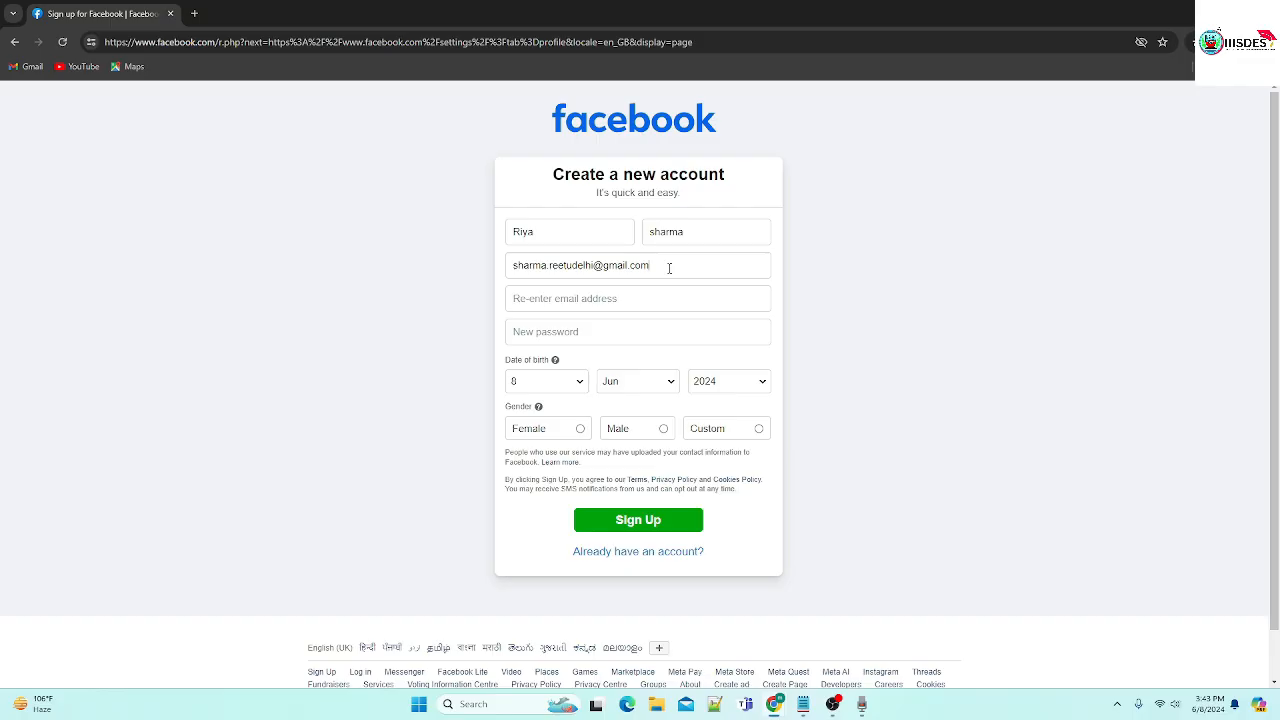
key("ctrl+v")
Step: Copy the second line of the Notepad notes into the form's new password field
key("alt+Tab")
left_click_drag(854, 303, 715, 299)
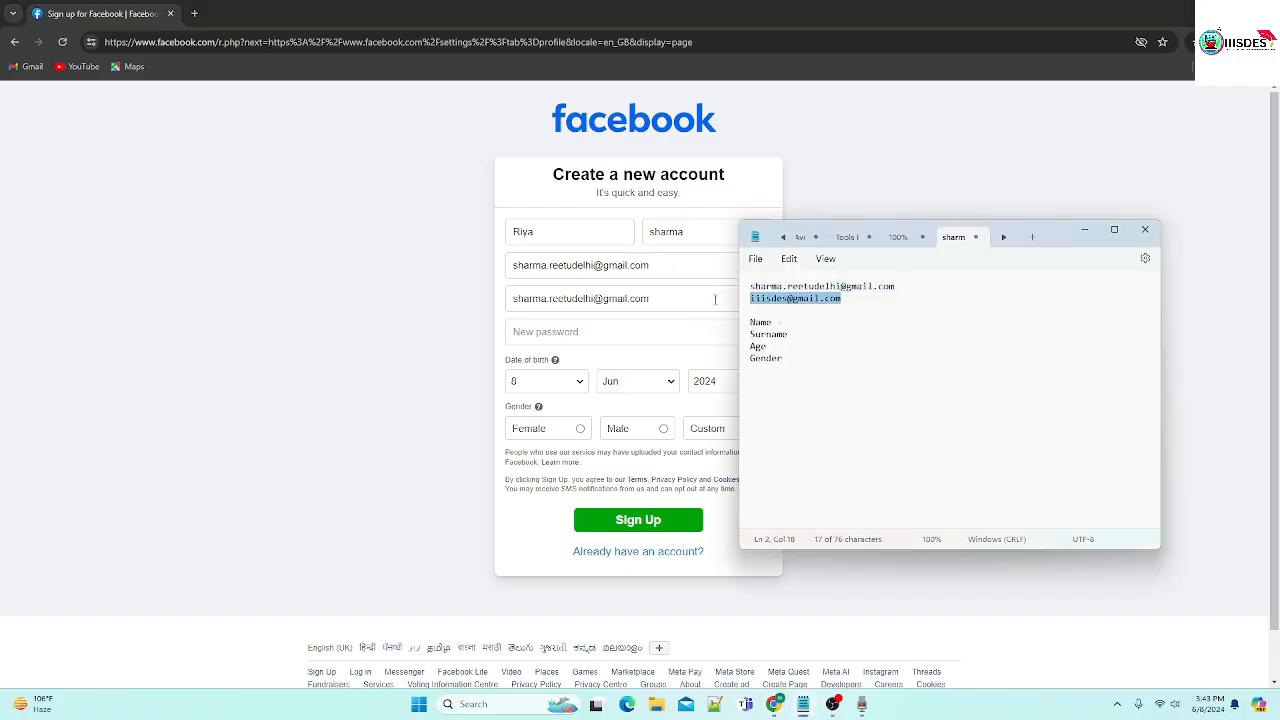
left_click(632, 332)
key("ctrl+v")
Step: Select the day, month and year of the account holder's date of birth
left_click(566, 386)
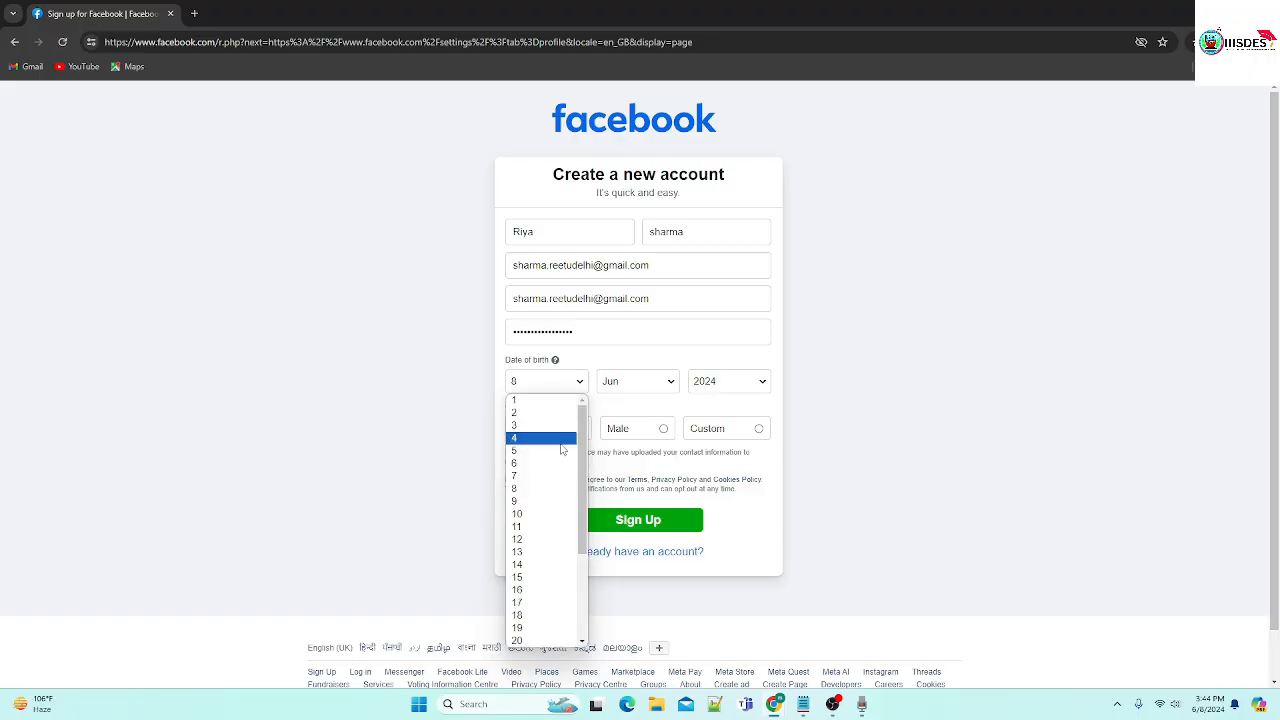
left_click(548, 517)
left_click(645, 381)
left_click(640, 517)
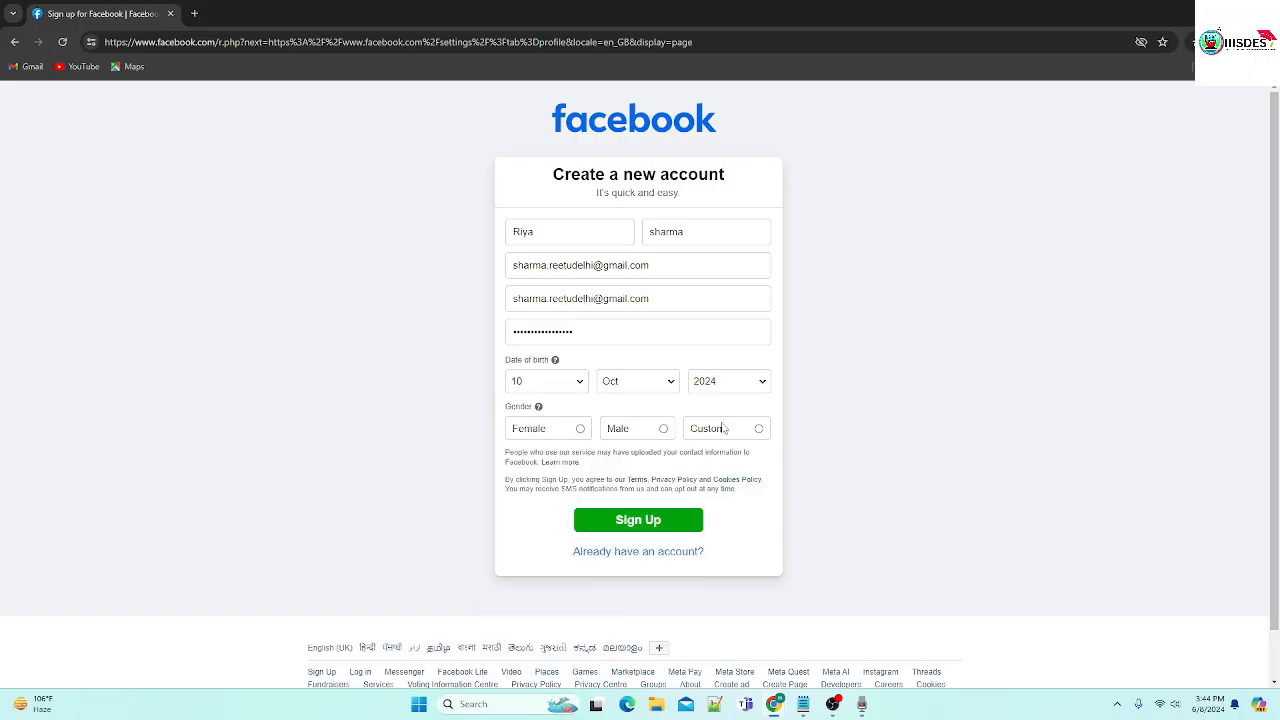
left_click(725, 381)
scroll(720, 500, "down", 5)
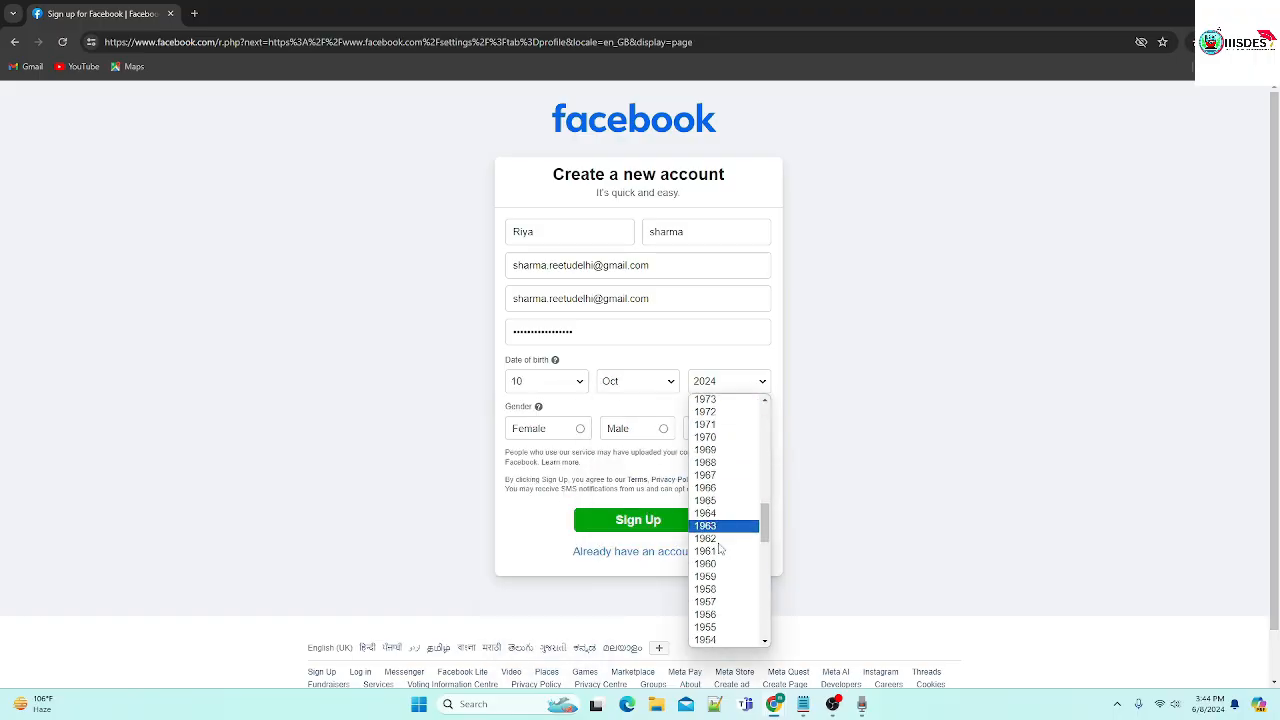
scroll(720, 540, "up", 3)
scroll(720, 540, "up", 1)
left_click(732, 575)
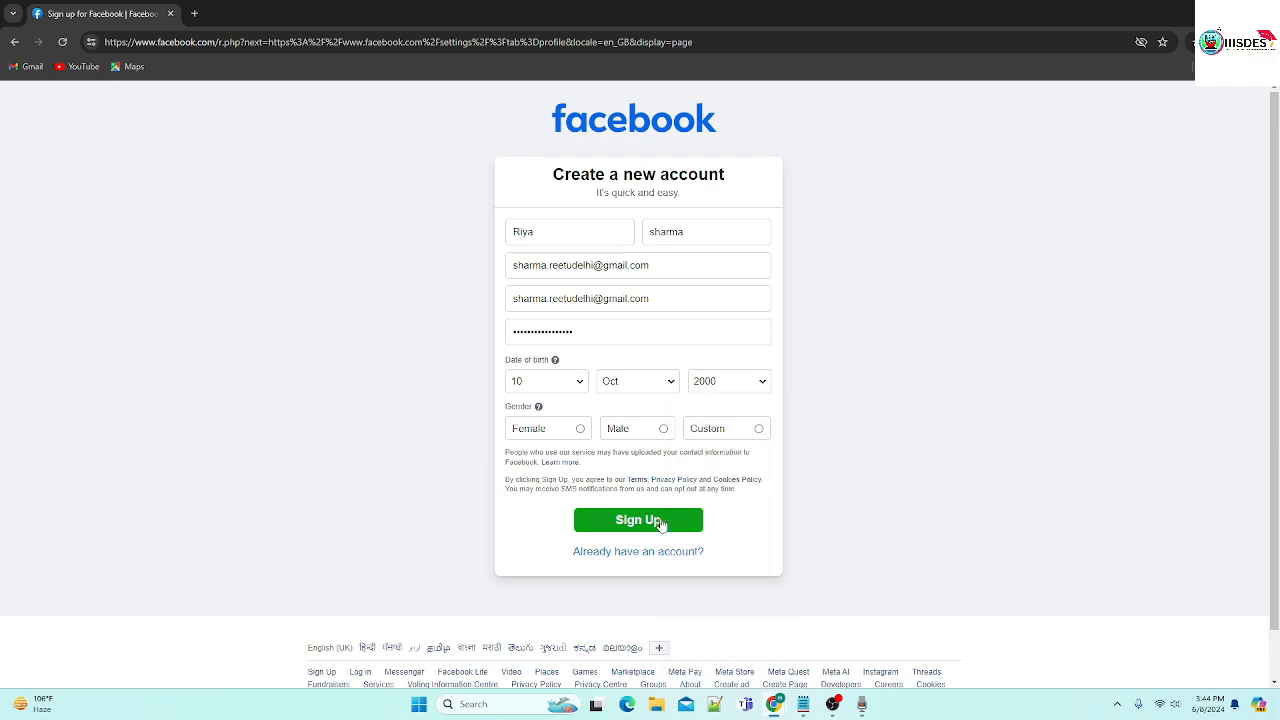
Step: Choose Female as the gender and submit the sign-up form
left_click(582, 429)
left_click(659, 520)
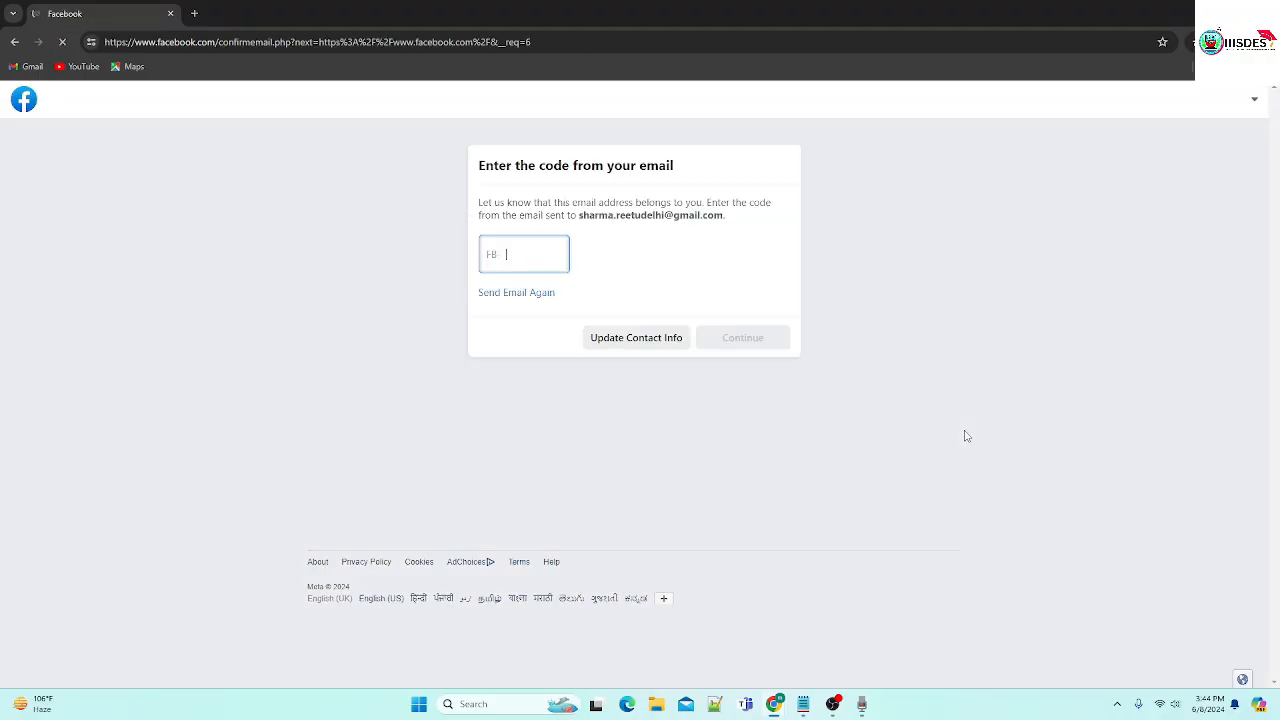
Step: Switch to the Gmail window and check the Primary, Promotions and Social inbox categories for Facebook's confirmation e-mail
left_click(776, 706)
left_click(845, 630)
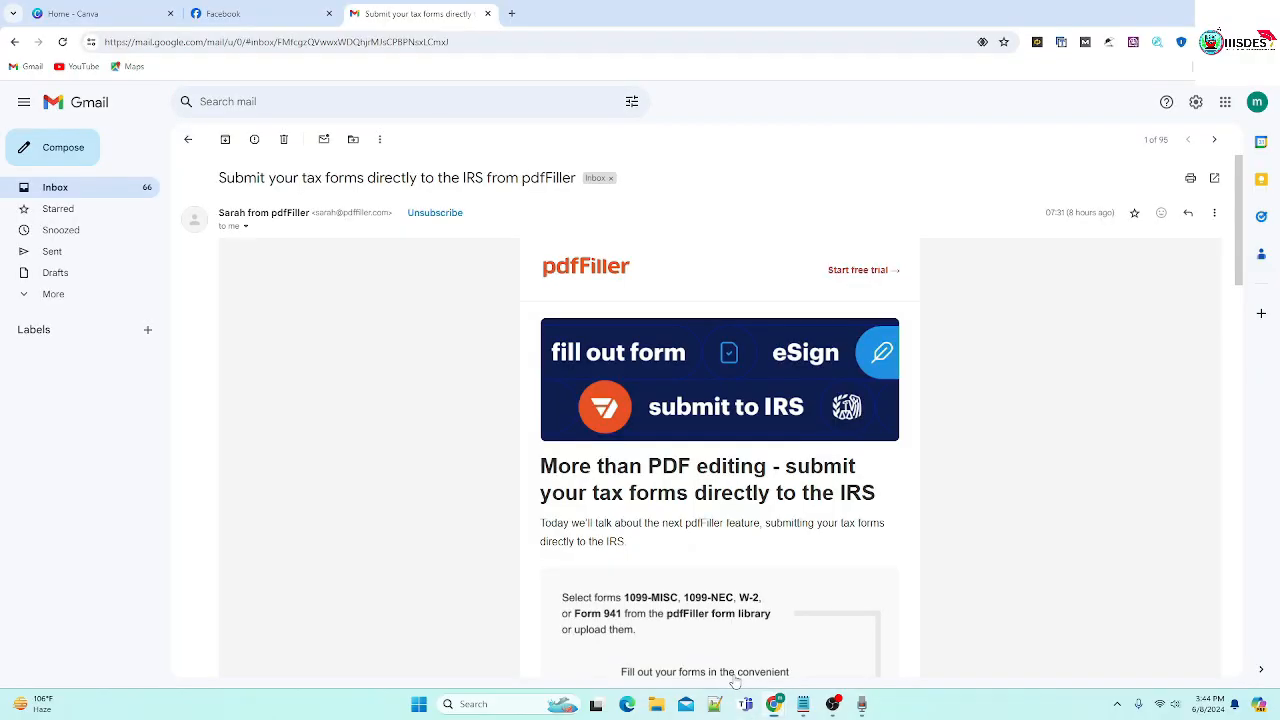
left_click(86, 192)
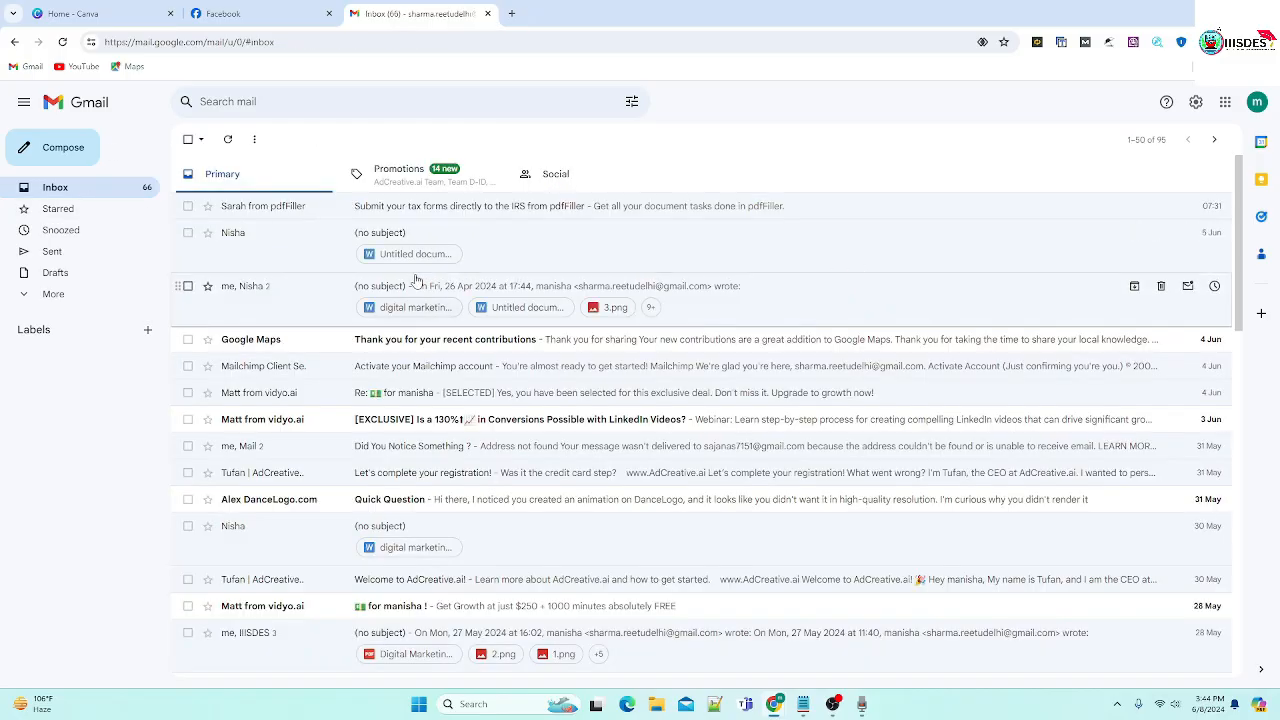
left_click(421, 183)
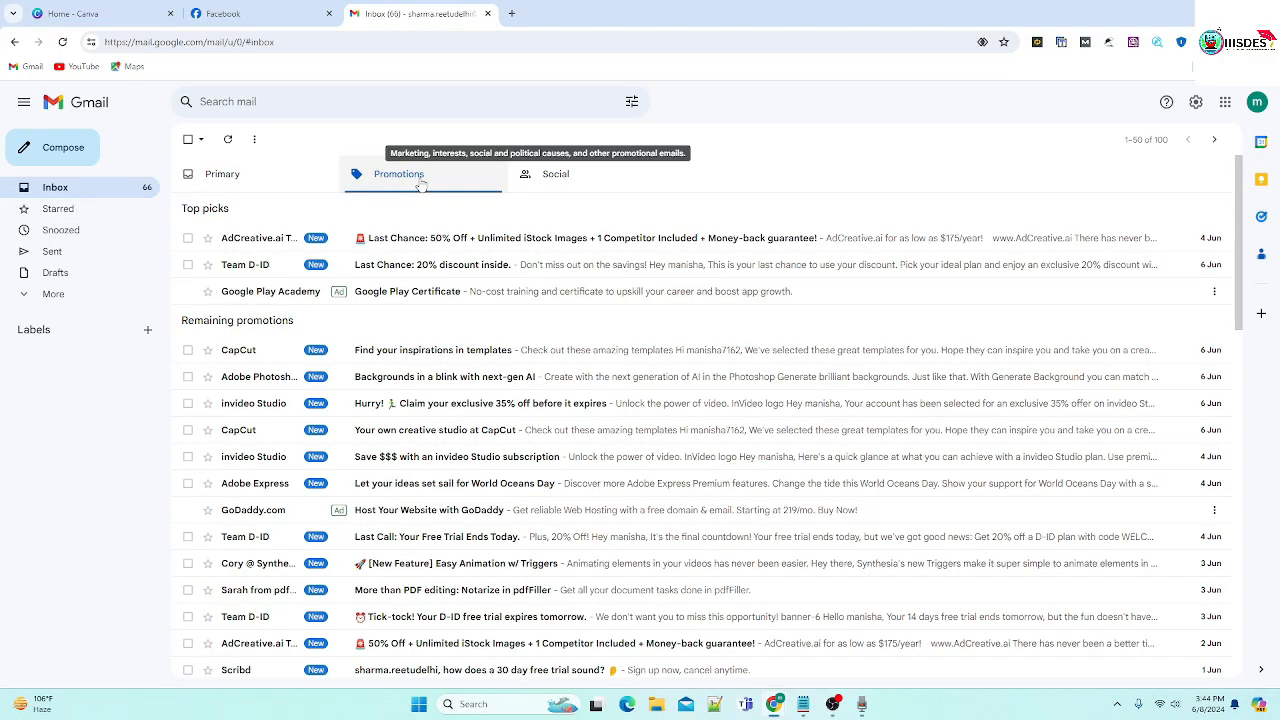
left_click(588, 174)
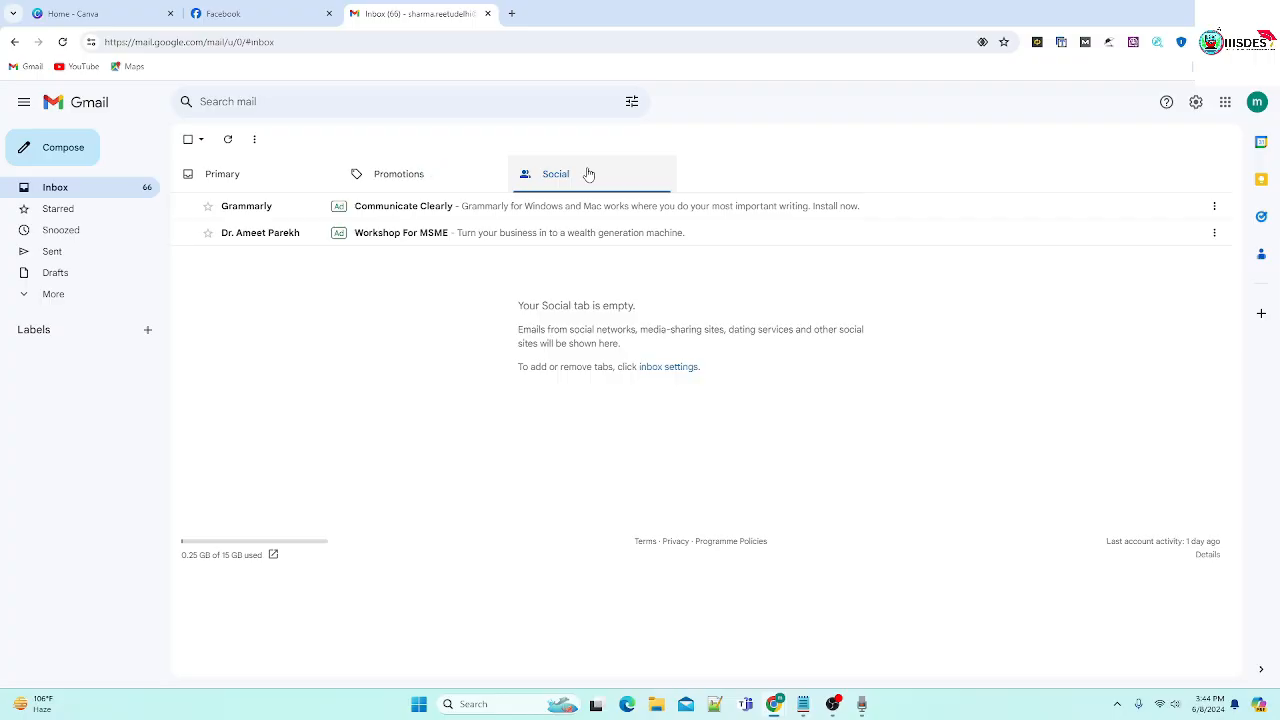
Step: Compare the e-mail address on Facebook's confirmation page with the account signed in to Gmail
key("alt+Tab")
left_click_drag(580, 215, 743, 220)
key("alt+Tab")
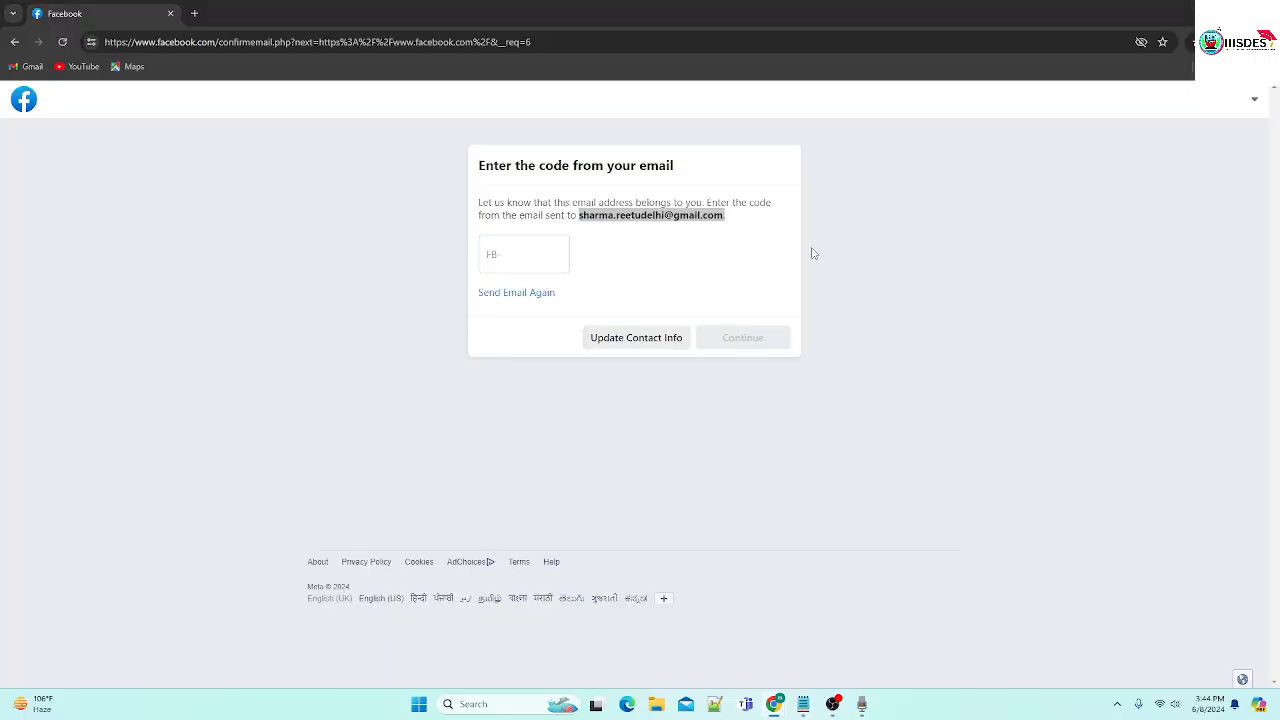
left_click(1257, 103)
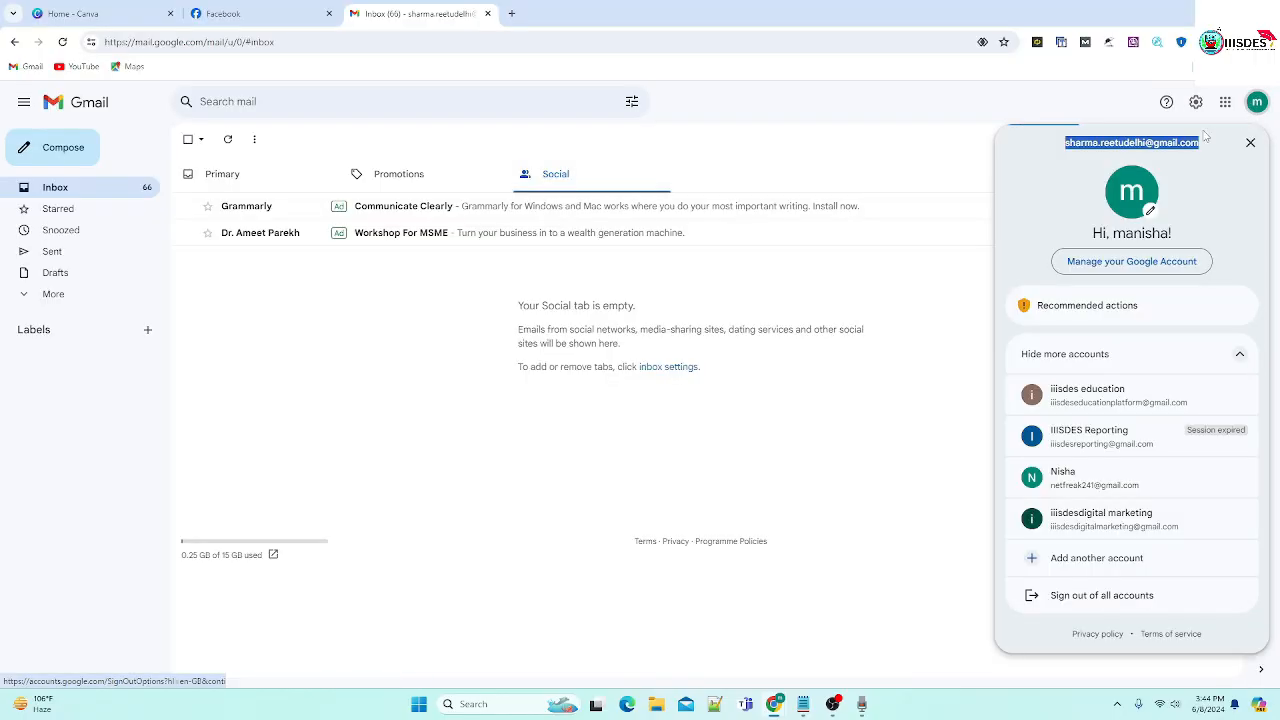
Step: Reload the Gmail inbox and look up the confirmation code in the newest Facebook message
left_click(489, 41)
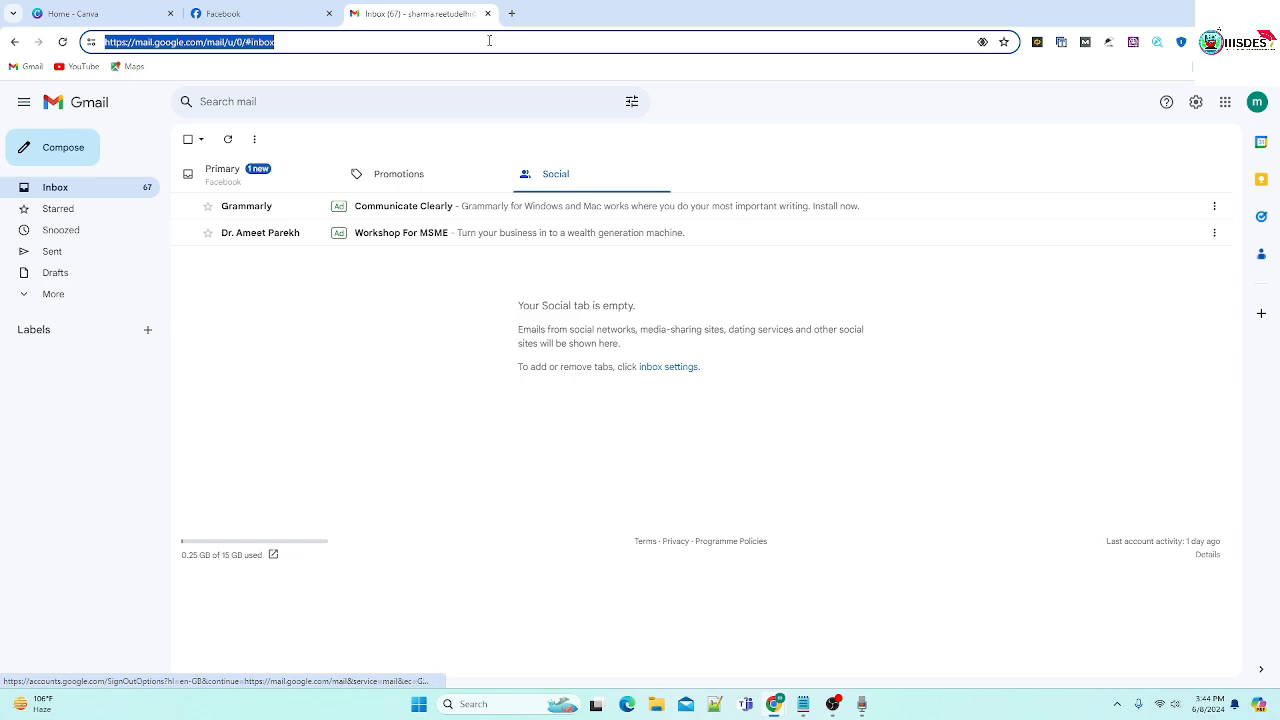
key("Return")
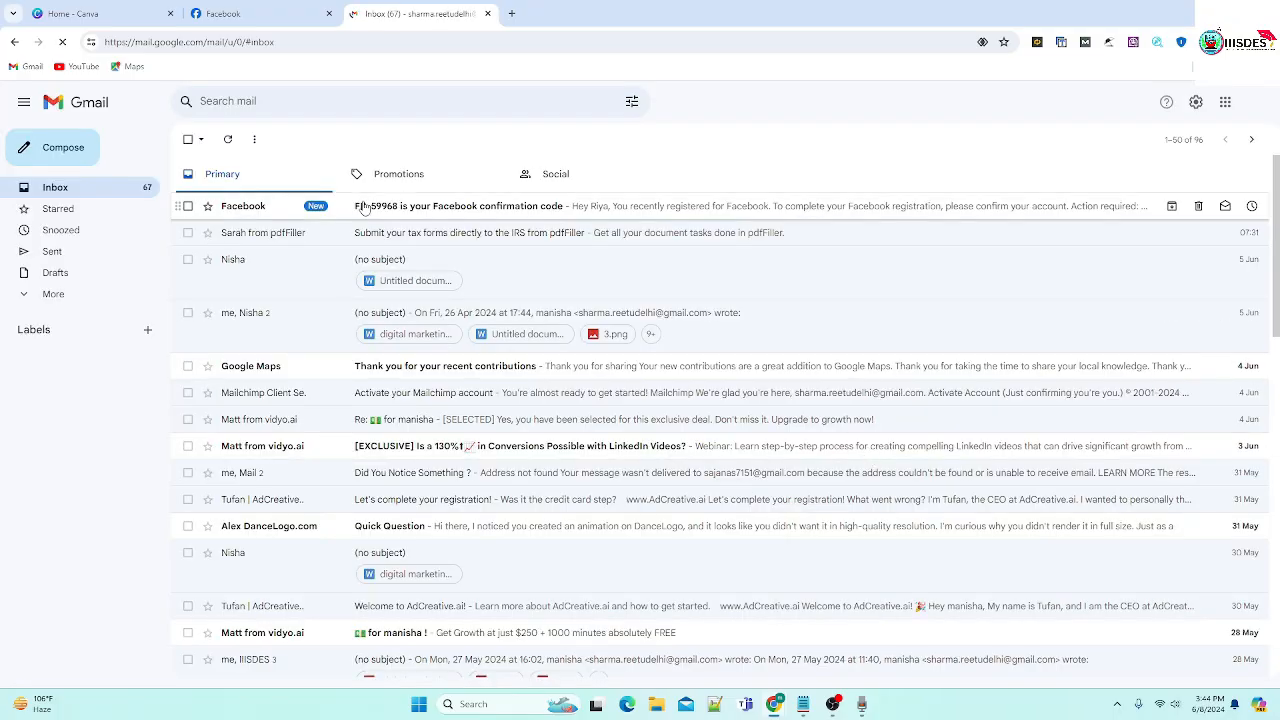
left_click(365, 207)
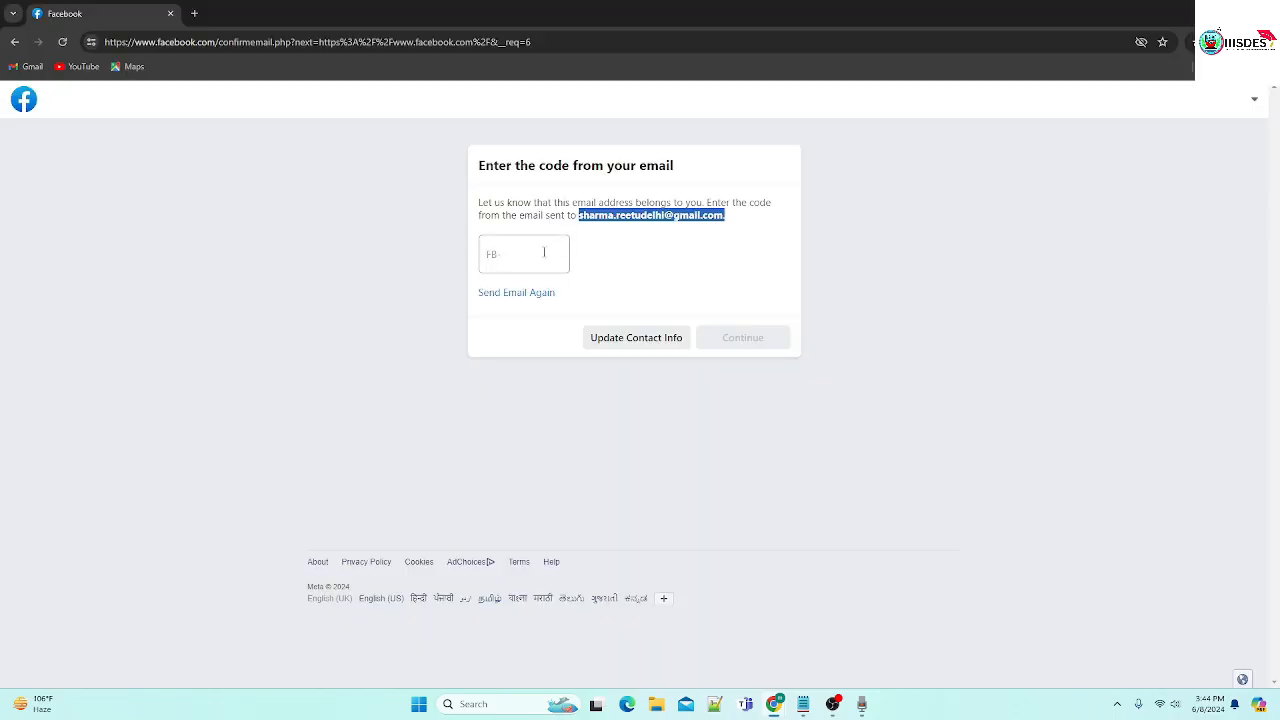
Step: Enter the verification code from the e-mail on Facebook's confirmation page and submit it
left_click(544, 252)
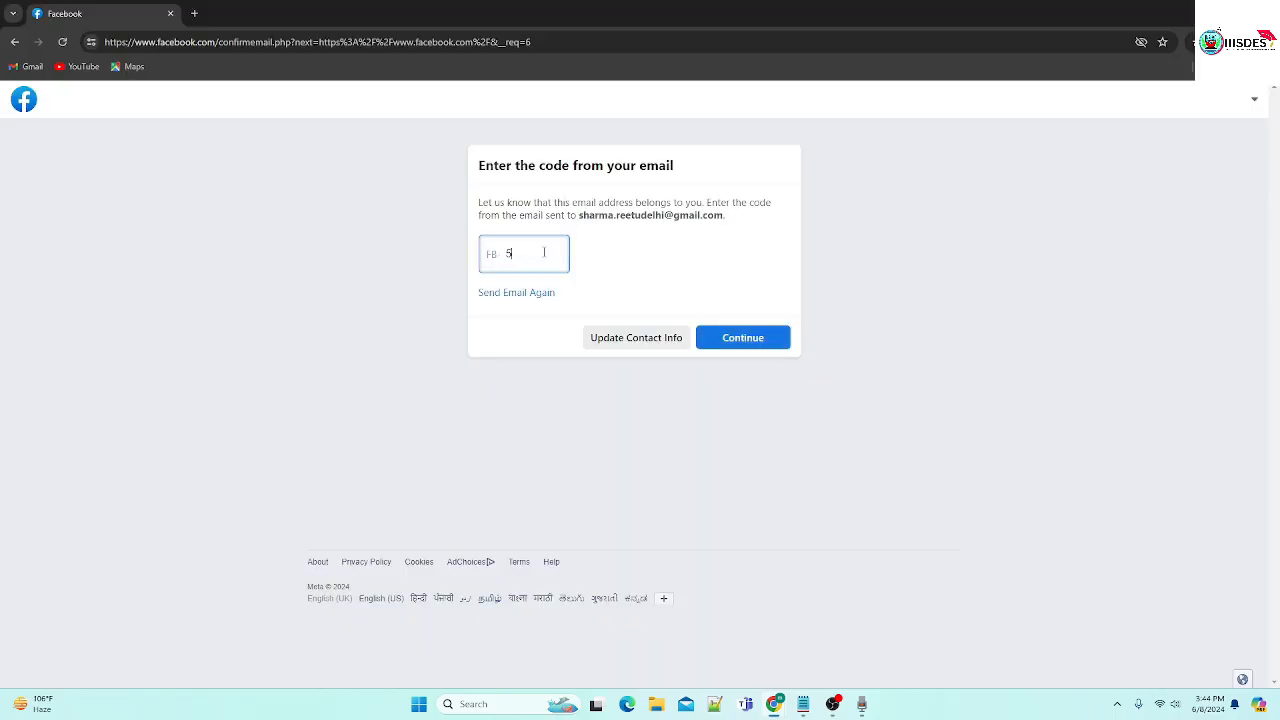
left_click(762, 346)
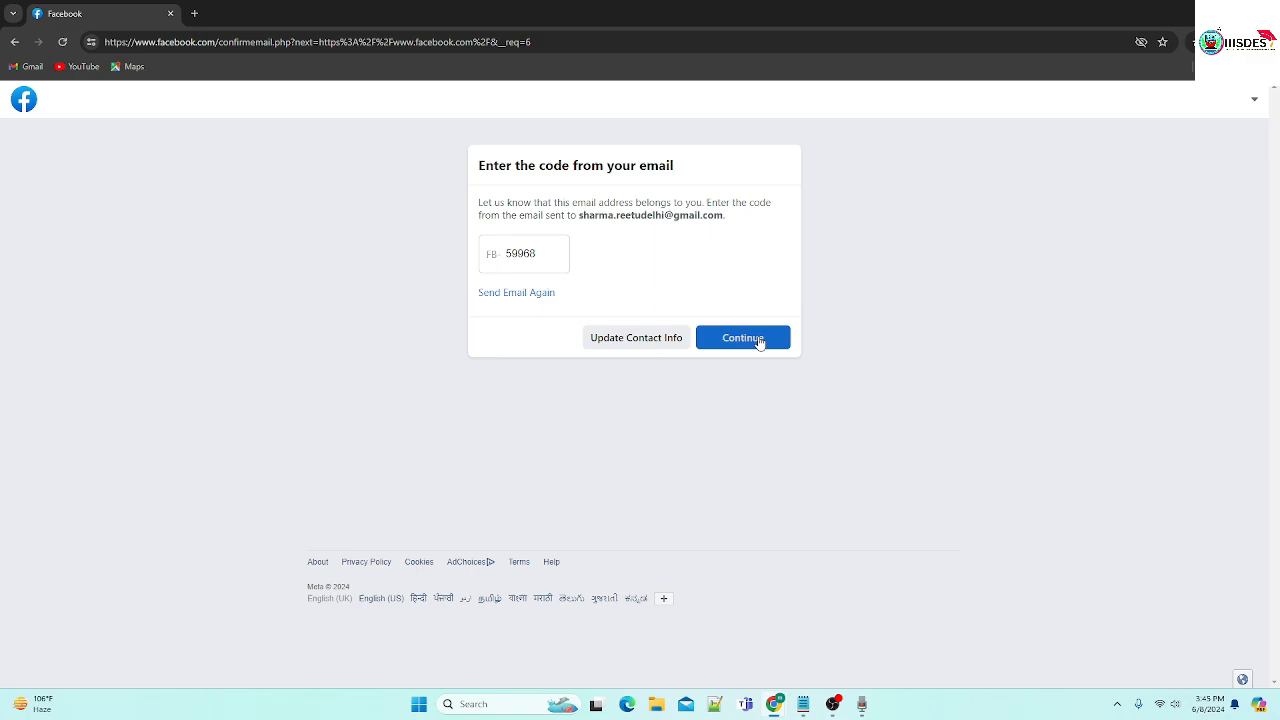
left_click(760, 340)
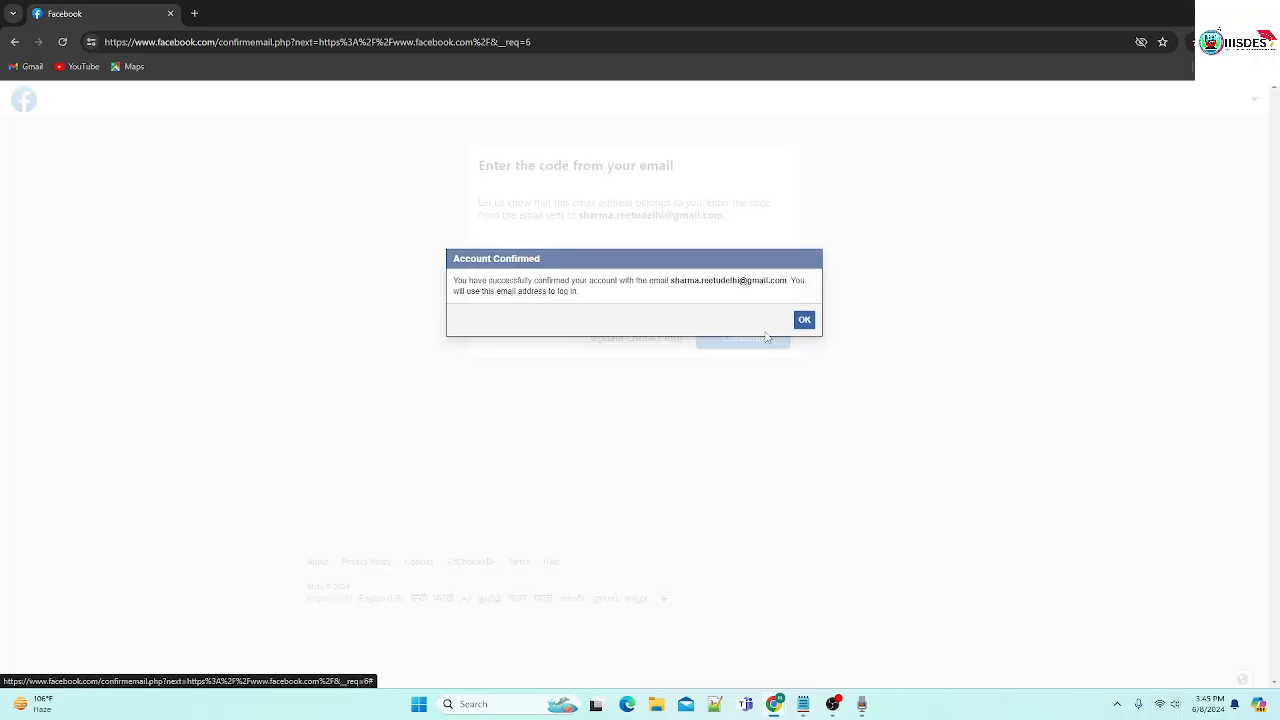
Step: Acknowledge the account confirmation message and dismiss the Remember password prompt on the home feed
left_click_drag(590, 298, 437, 274)
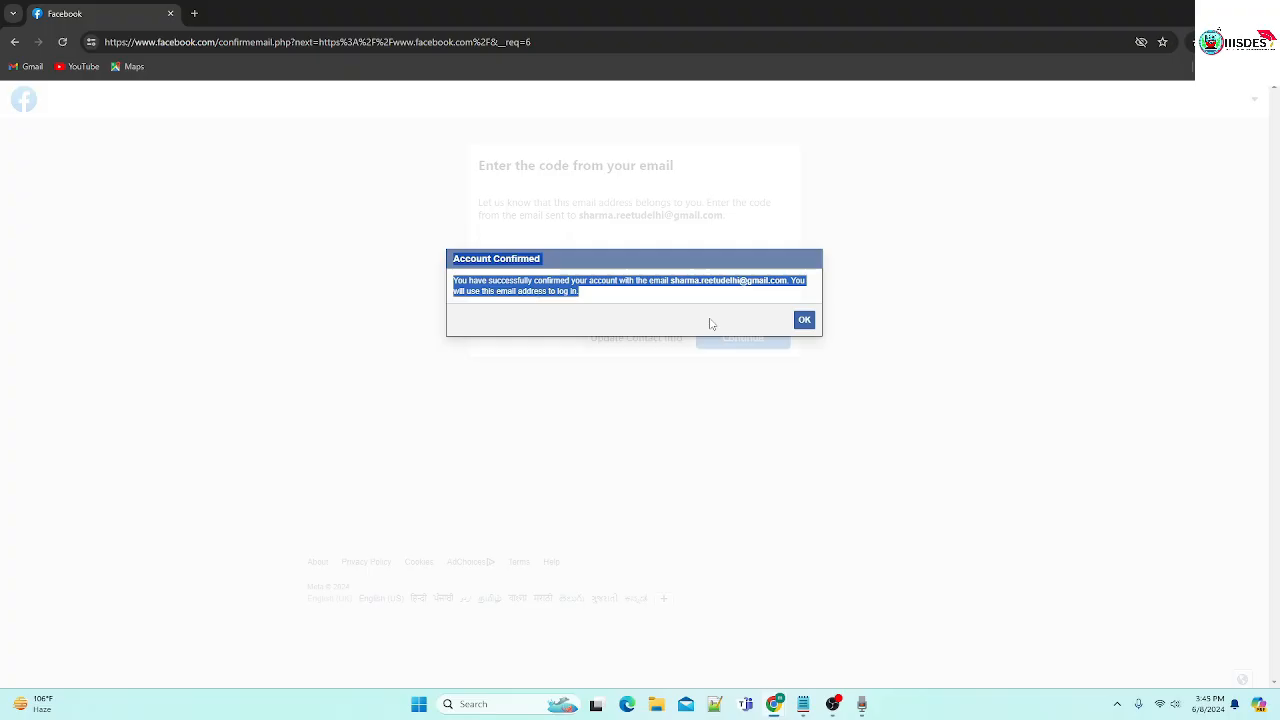
left_click(804, 320)
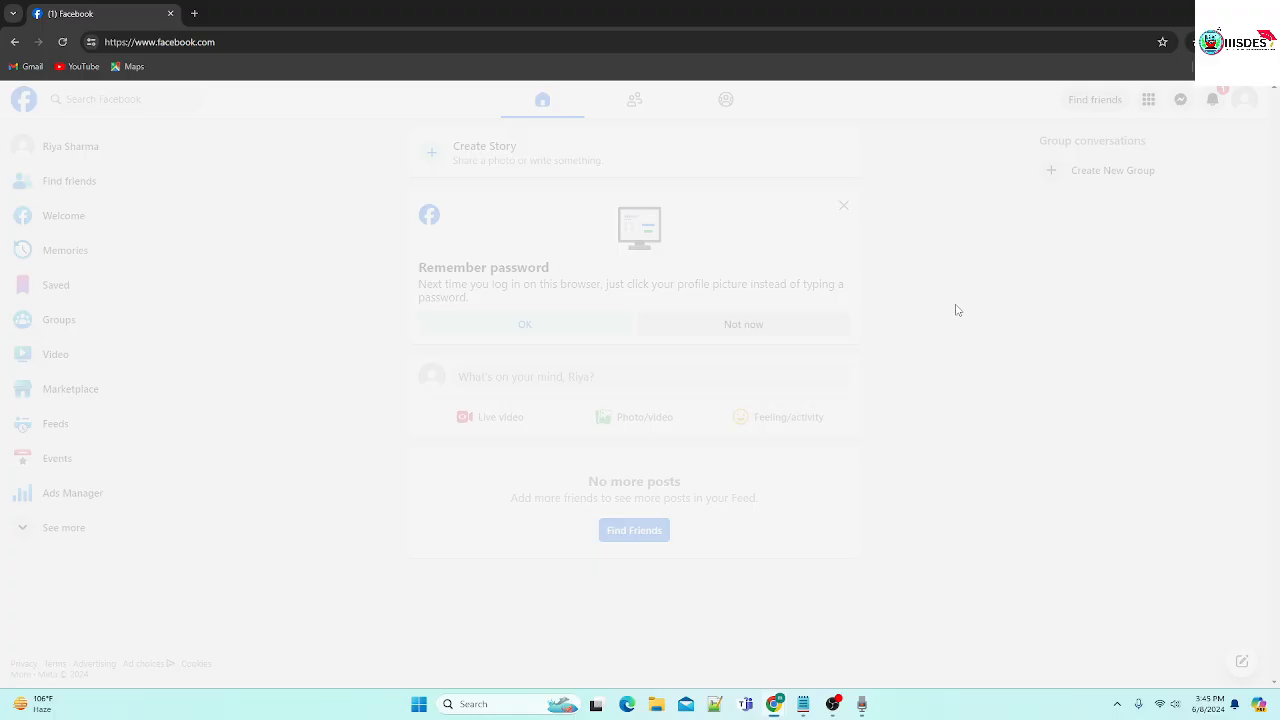
left_click(957, 309)
left_click(843, 205)
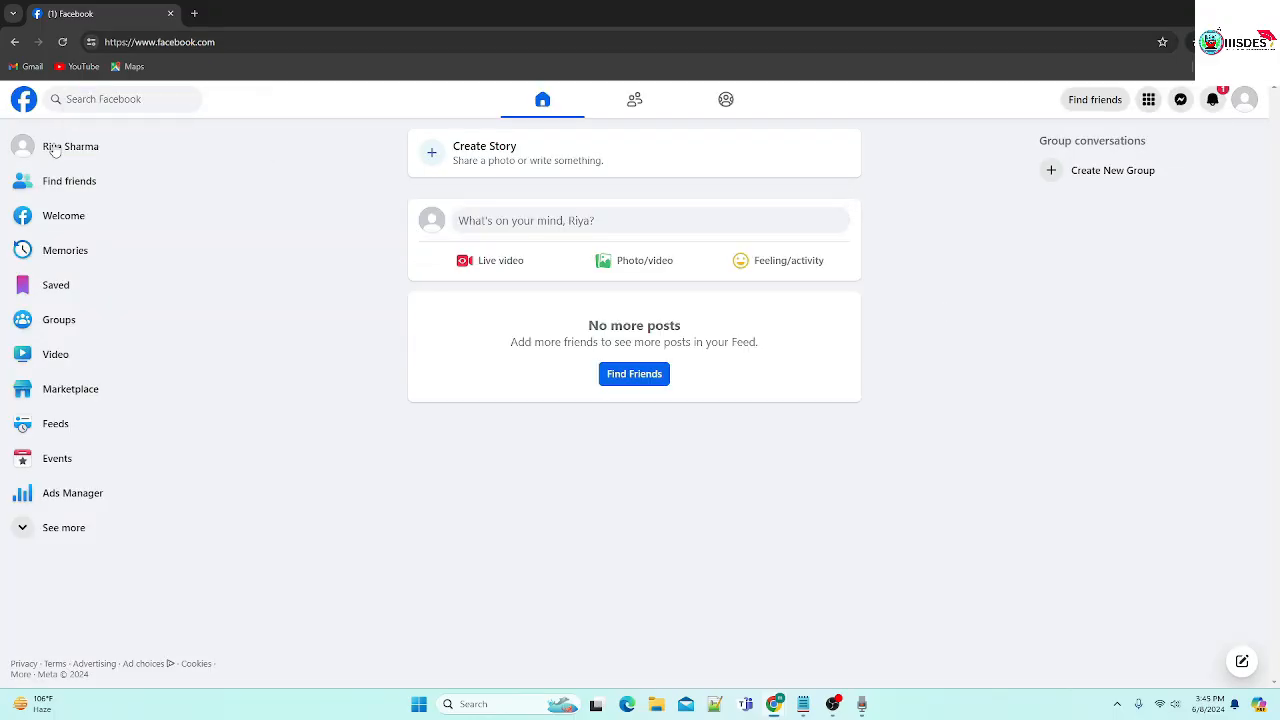
Step: Look through the new account's profile page, from the cover area to the intro and posts, and return to the home feed
left_click(120, 168)
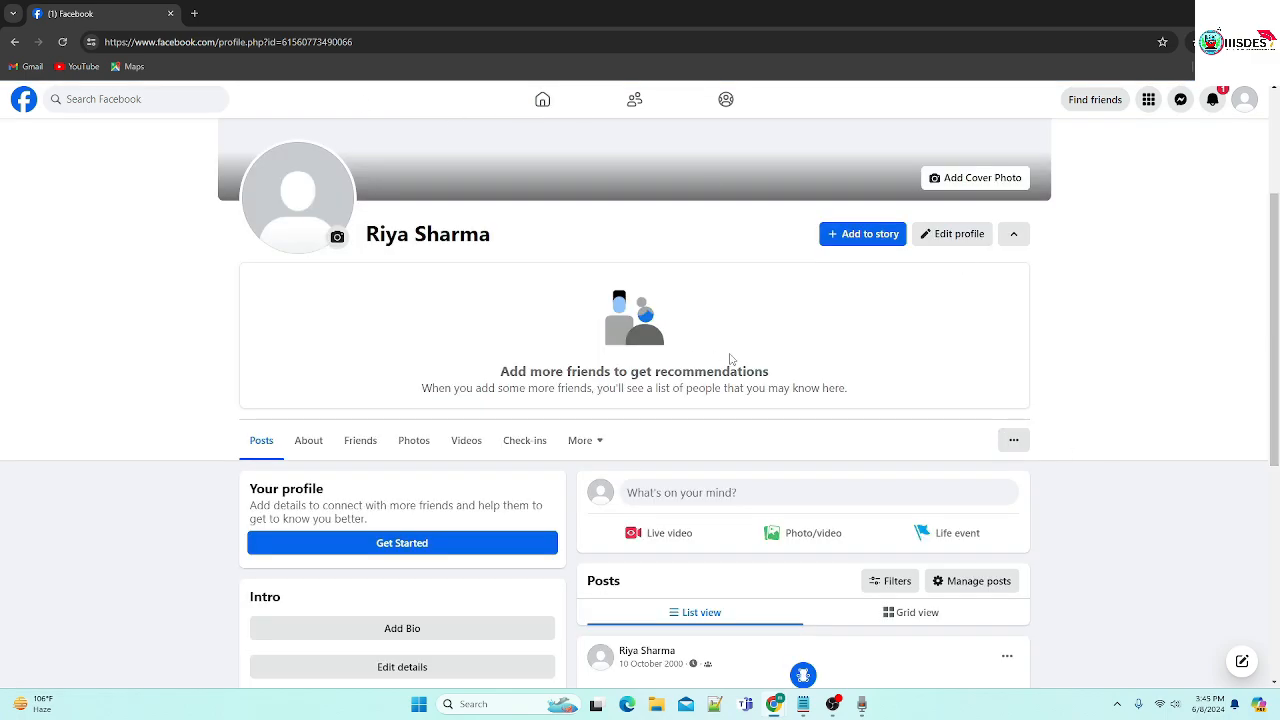
left_click(22, 104)
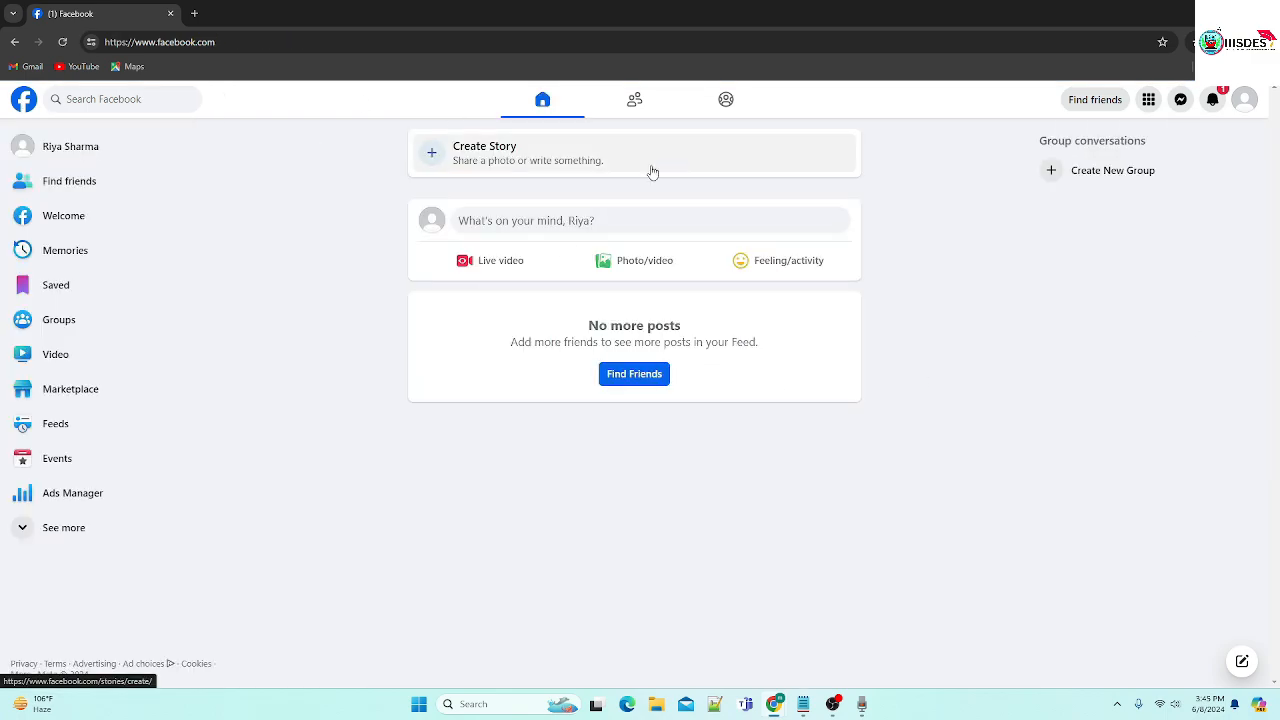
left_click(1239, 110)
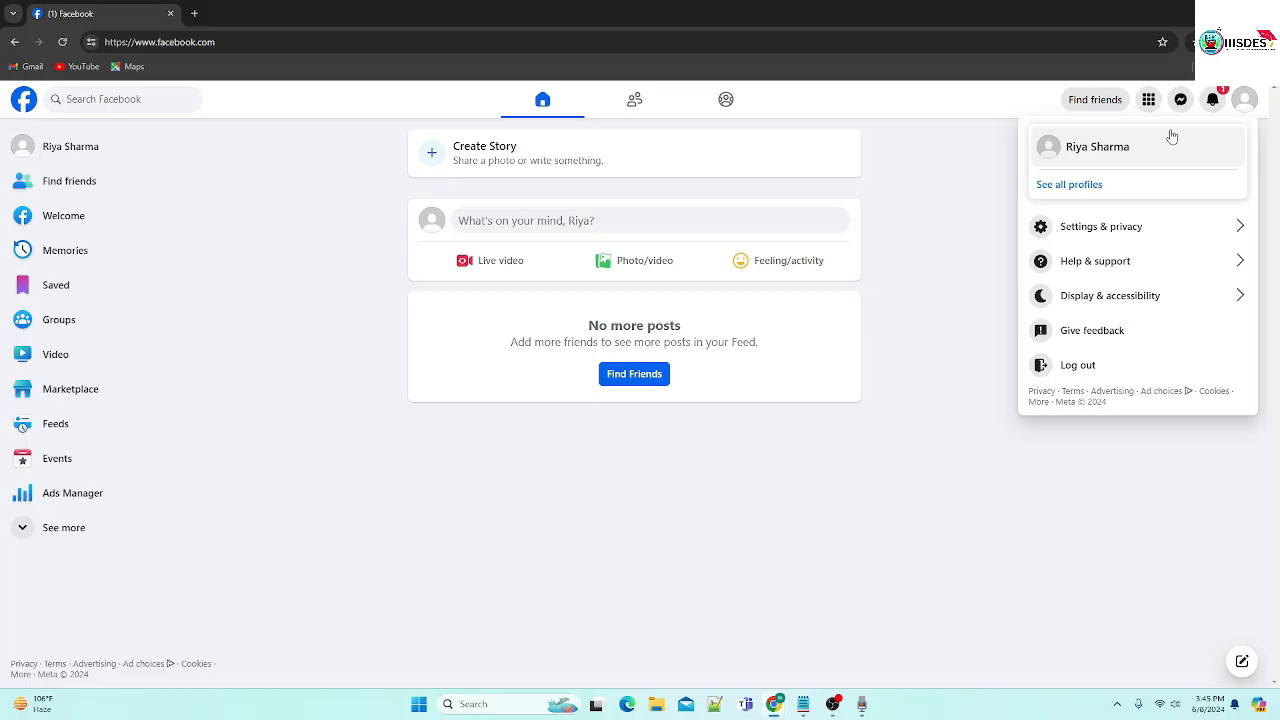
left_click(1114, 157)
scroll(530, 311, "up", 3)
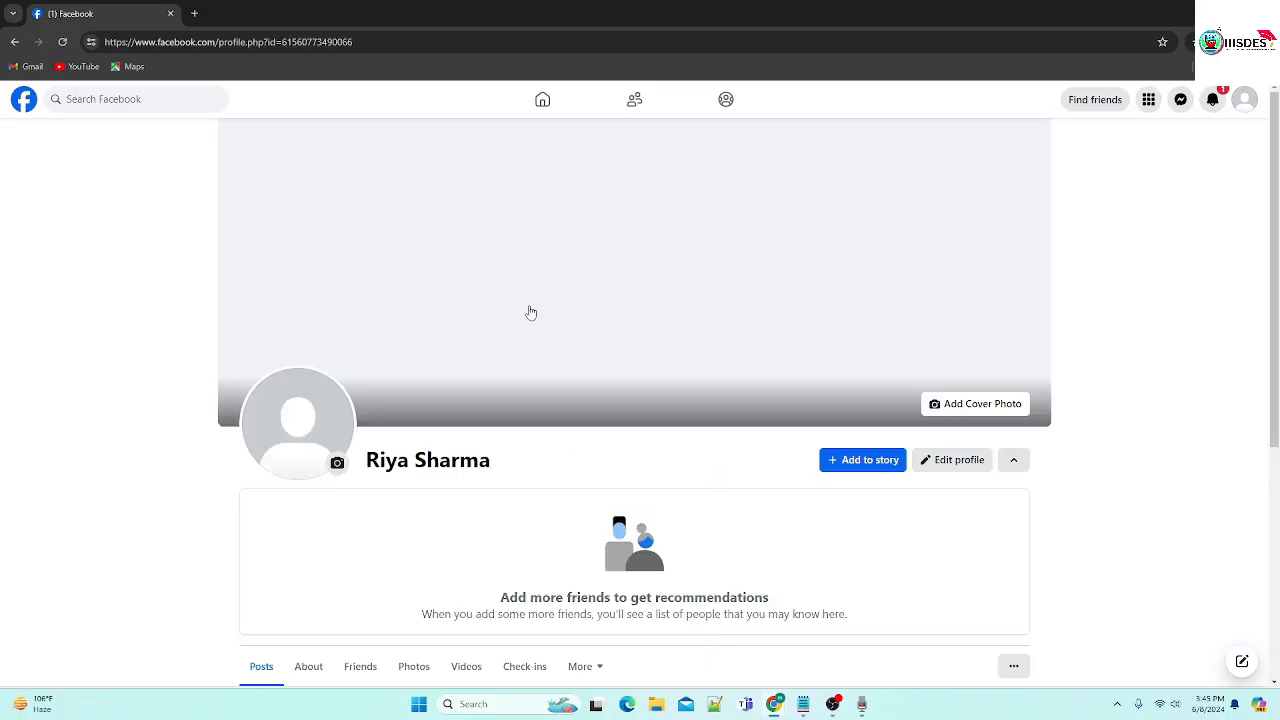
scroll(566, 446, "down", 4)
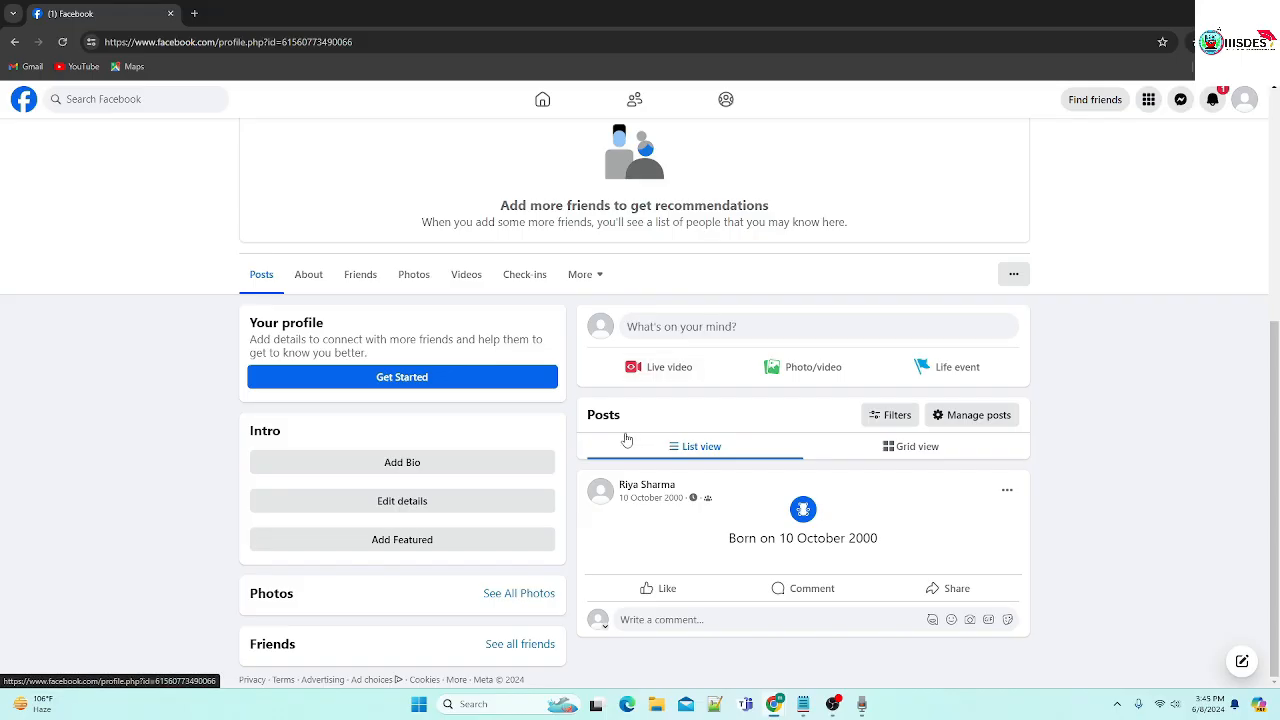
scroll(734, 363, "up", 4)
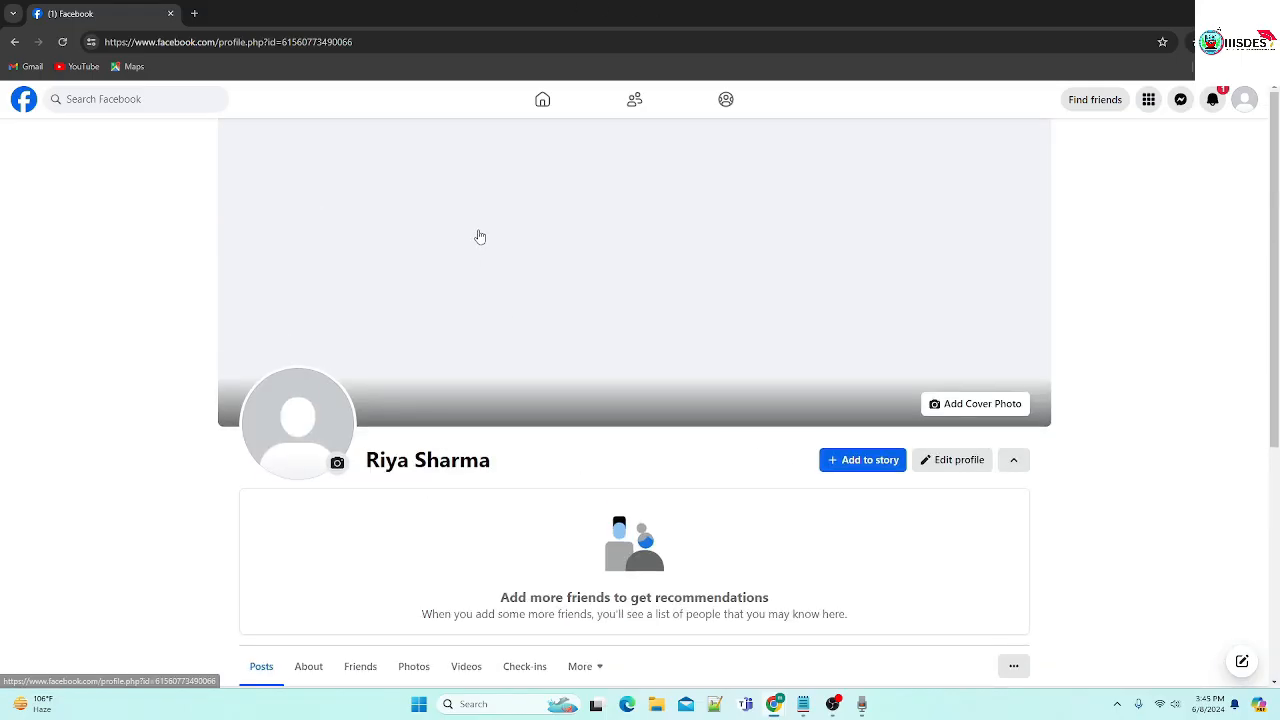
scroll(535, 557, "down", 3)
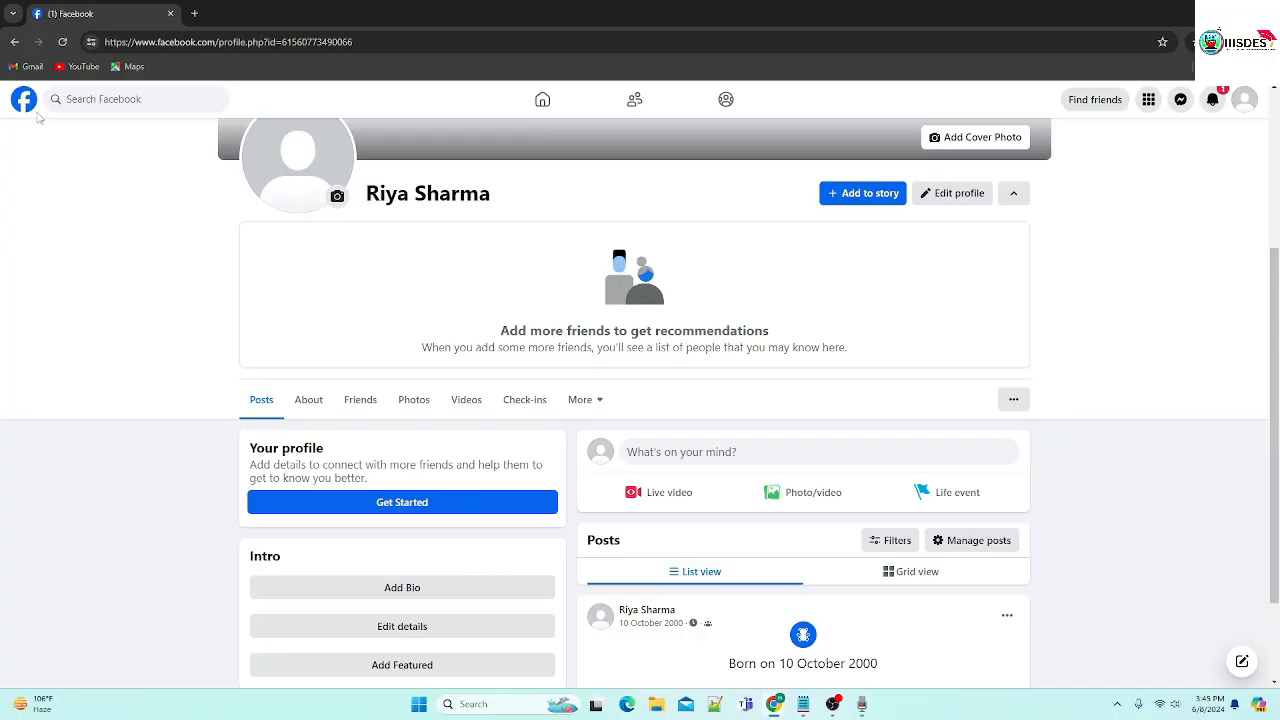
left_click(30, 104)
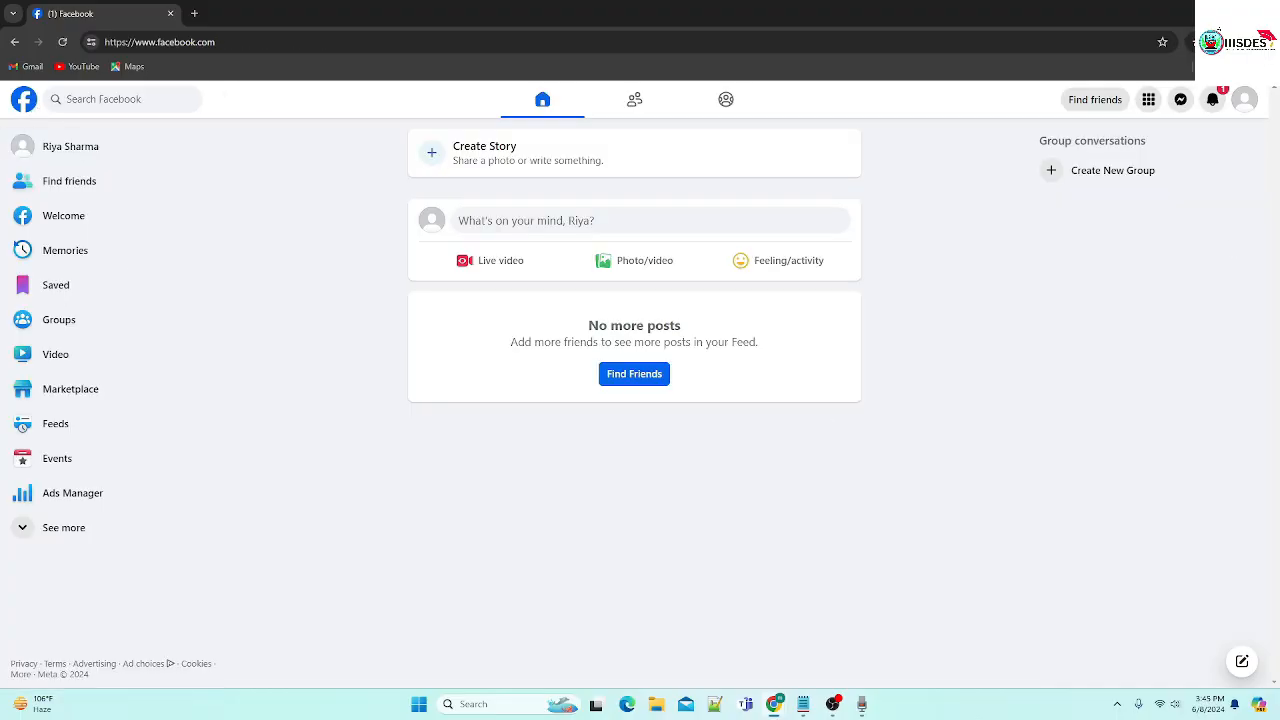
Step: Open the account's own profile page and start uploading a profile picture from the computer
left_click(1245, 99)
left_click(1095, 146)
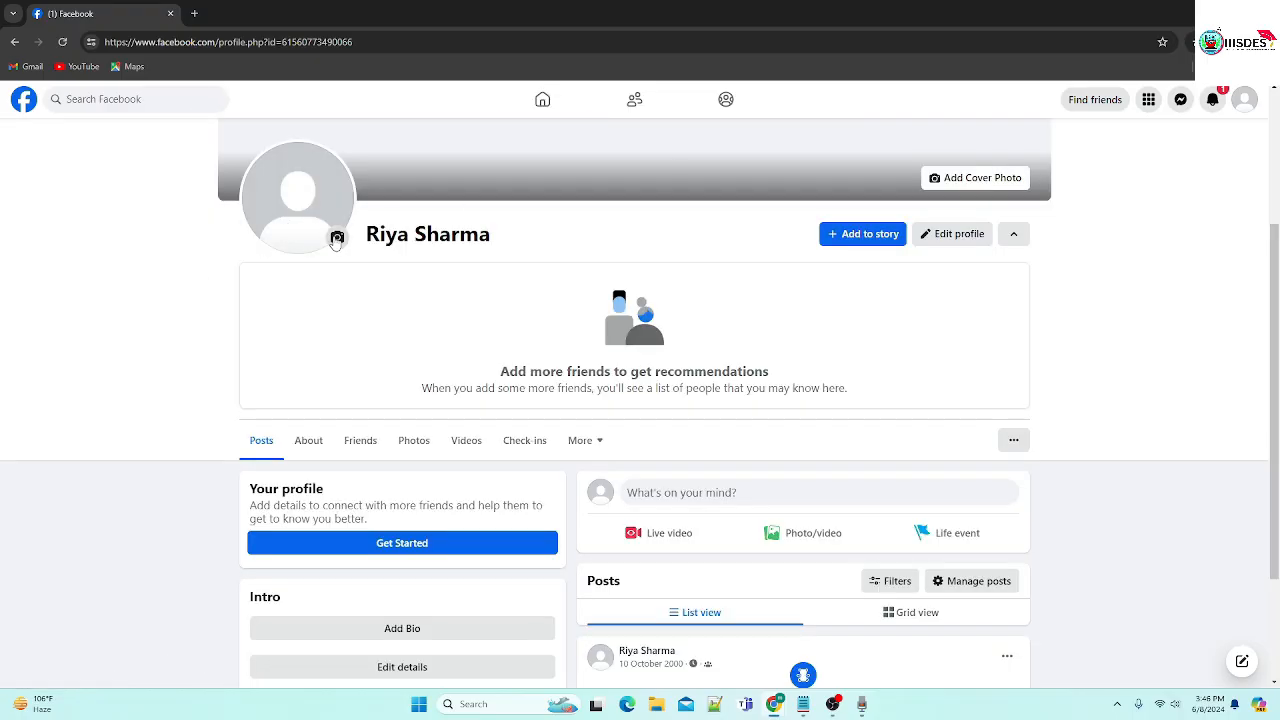
left_click(337, 239)
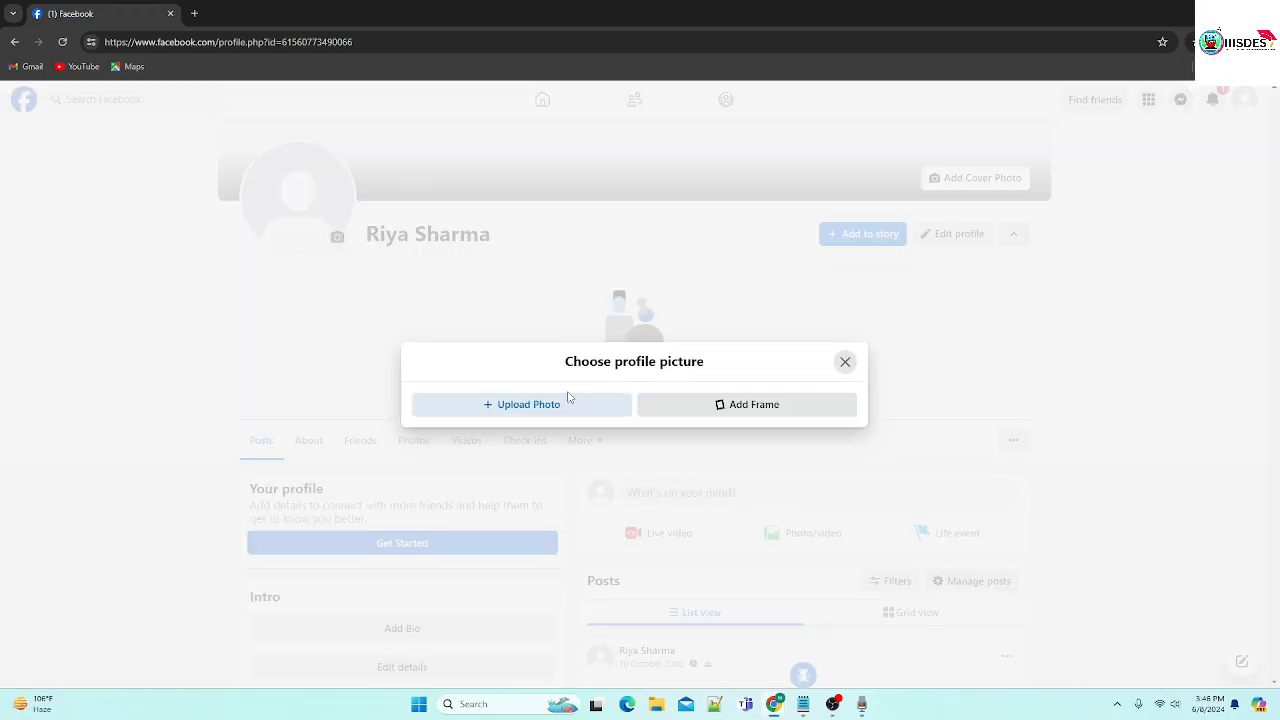
left_click(567, 398)
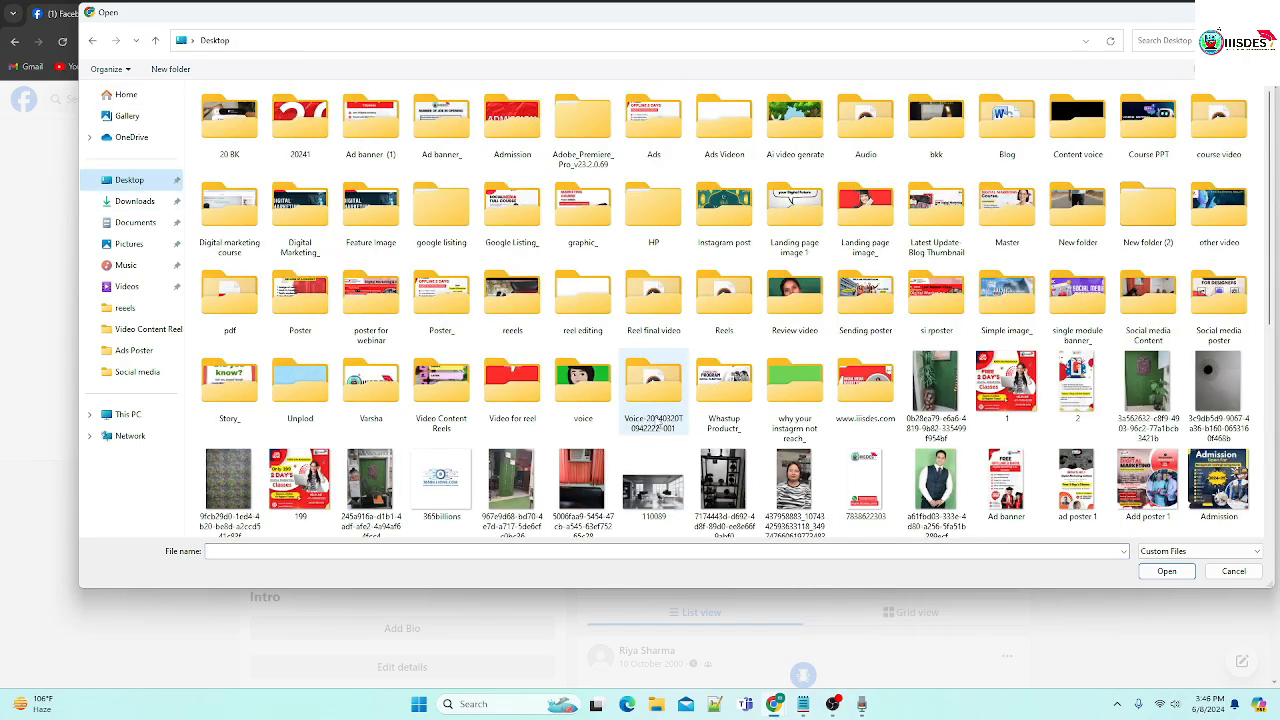
Step: Choose the Desktop portrait of the woman in a striped top and save it as the profile picture
scroll(653, 425, "down", 8)
scroll(653, 425, "up", 8)
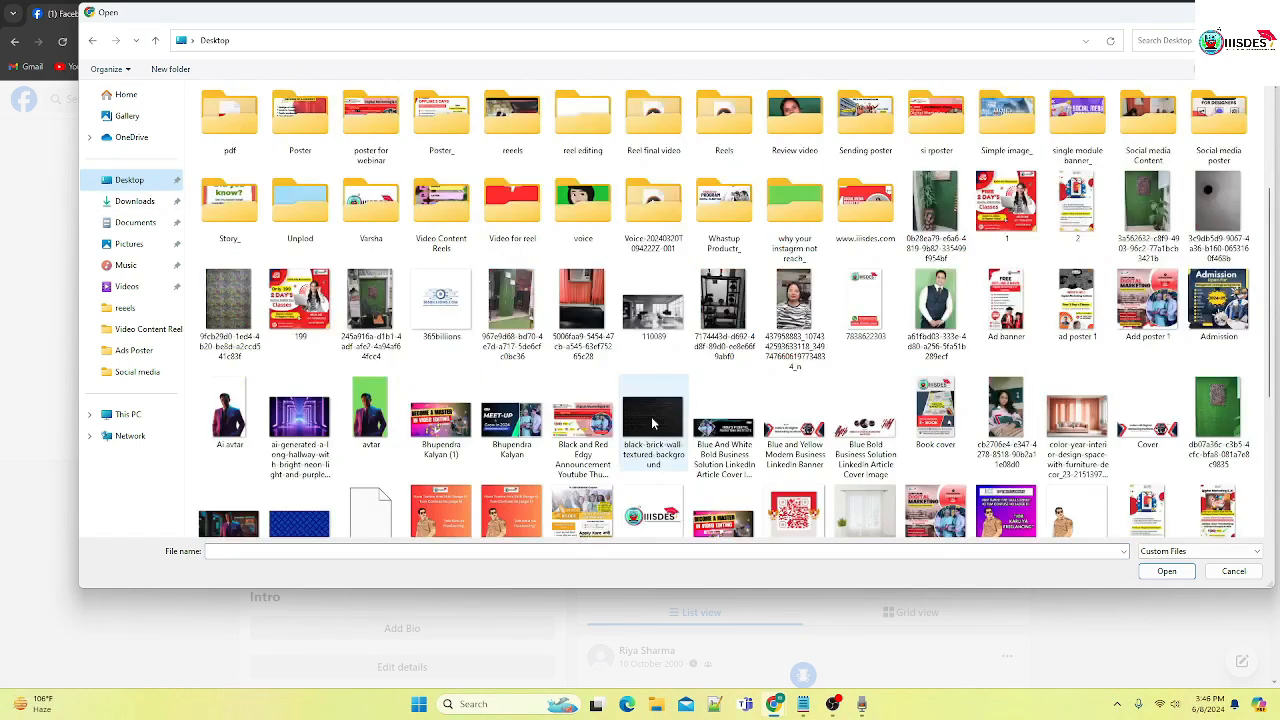
scroll(653, 425, "down", 3)
scroll(653, 425, "down", 2)
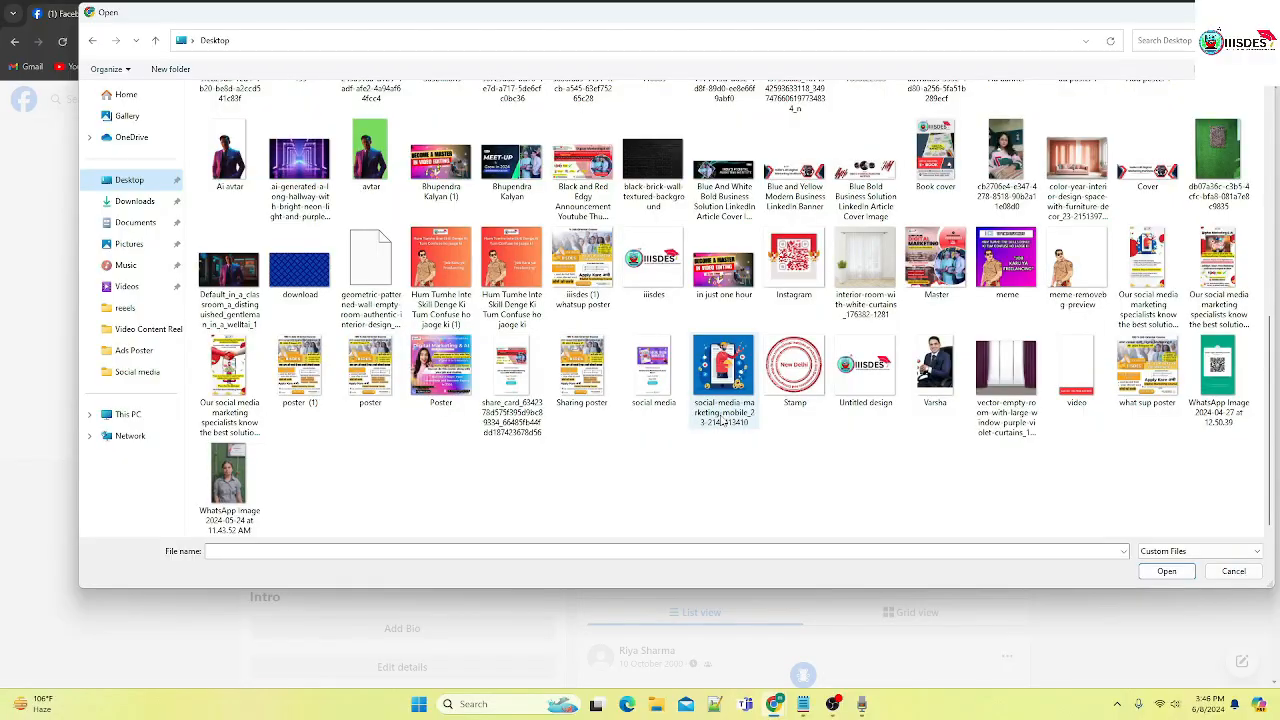
scroll(710, 410, "up", 3)
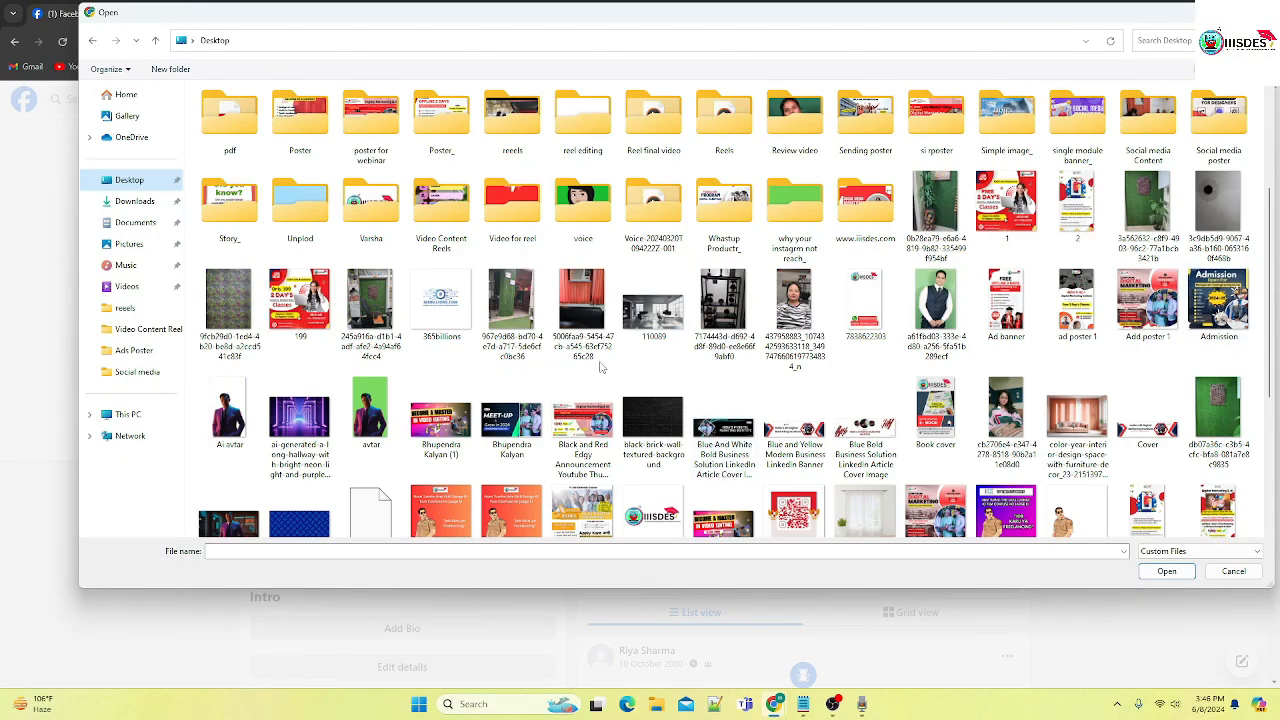
scroll(729, 379, "down", 3)
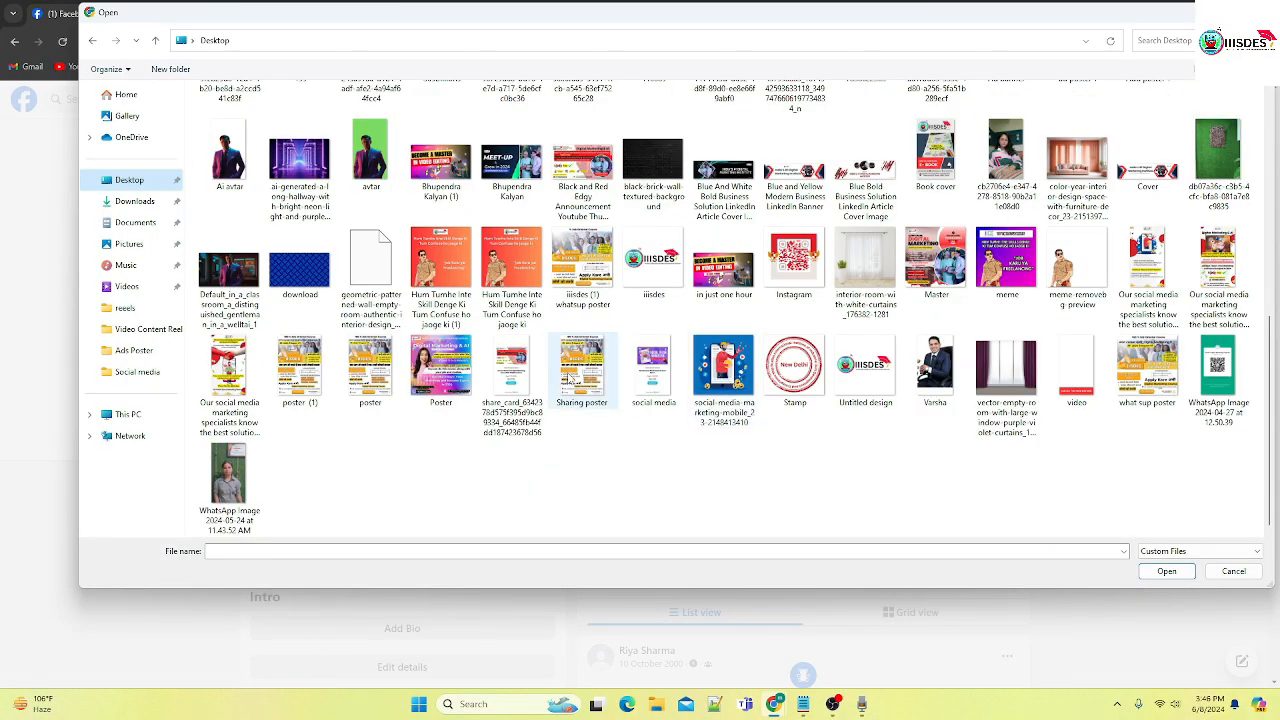
scroll(550, 382, "up", 5)
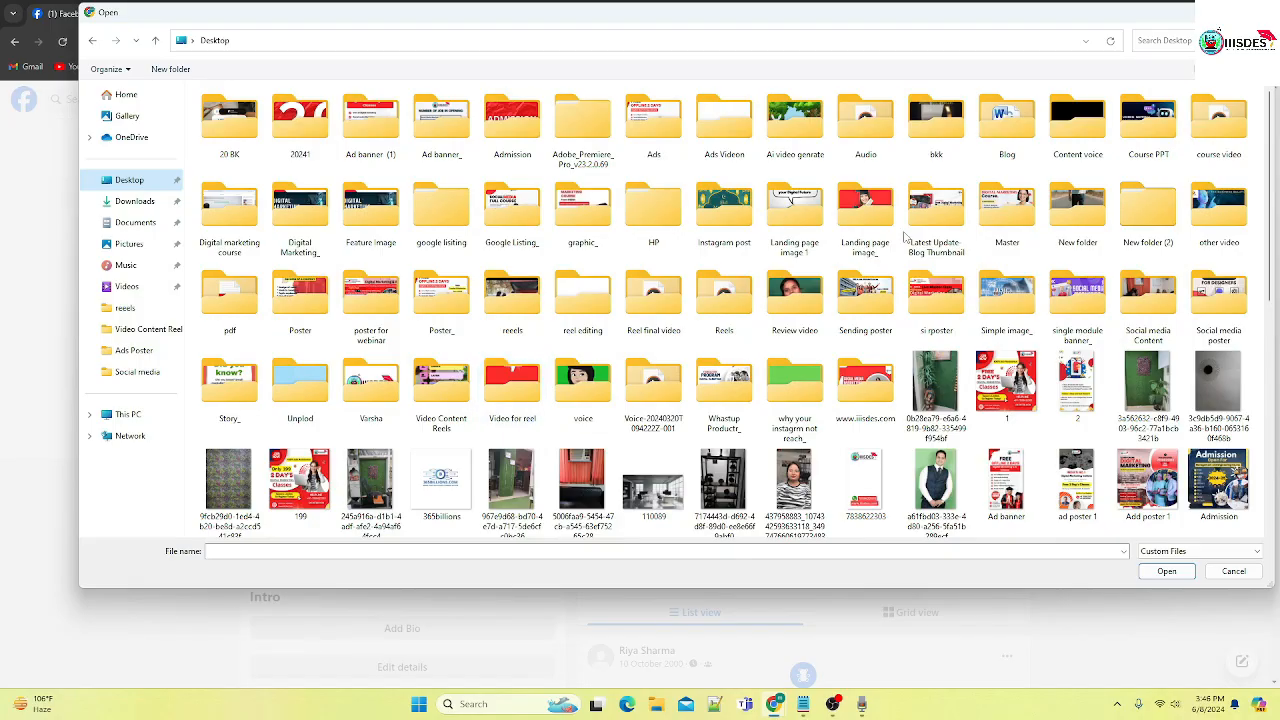
scroll(795, 400, "down", 3)
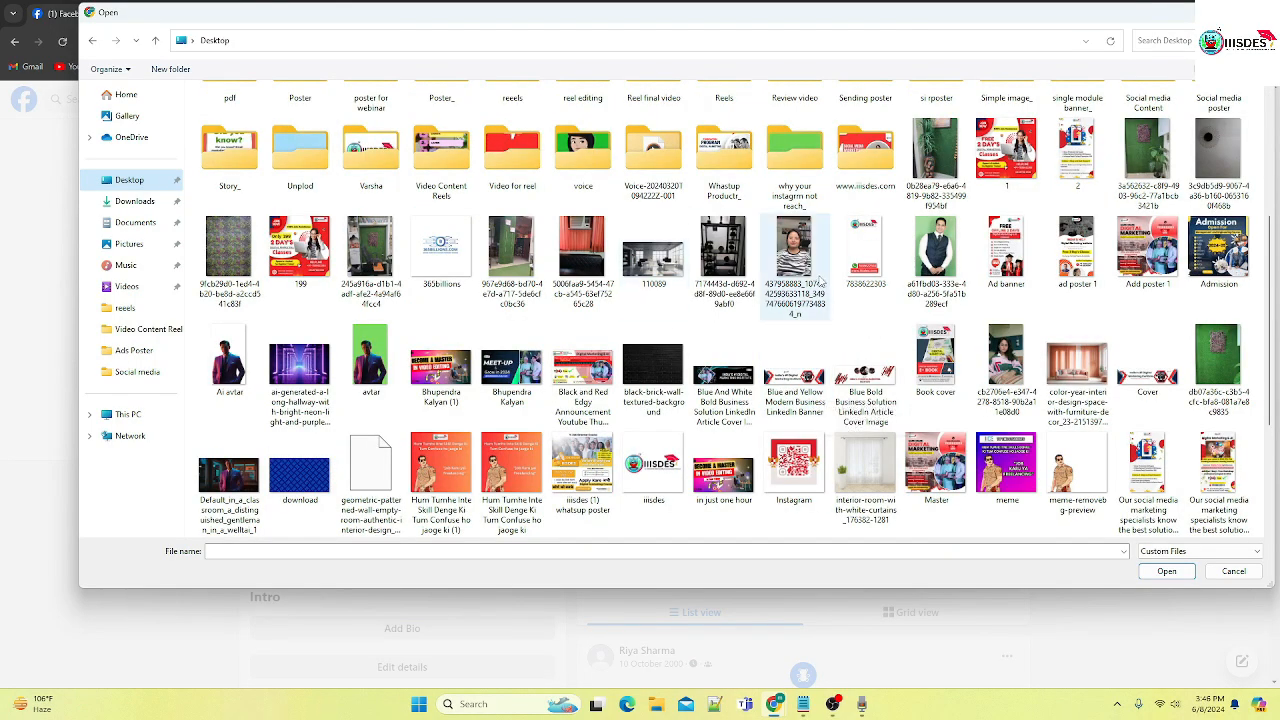
double_click(819, 280)
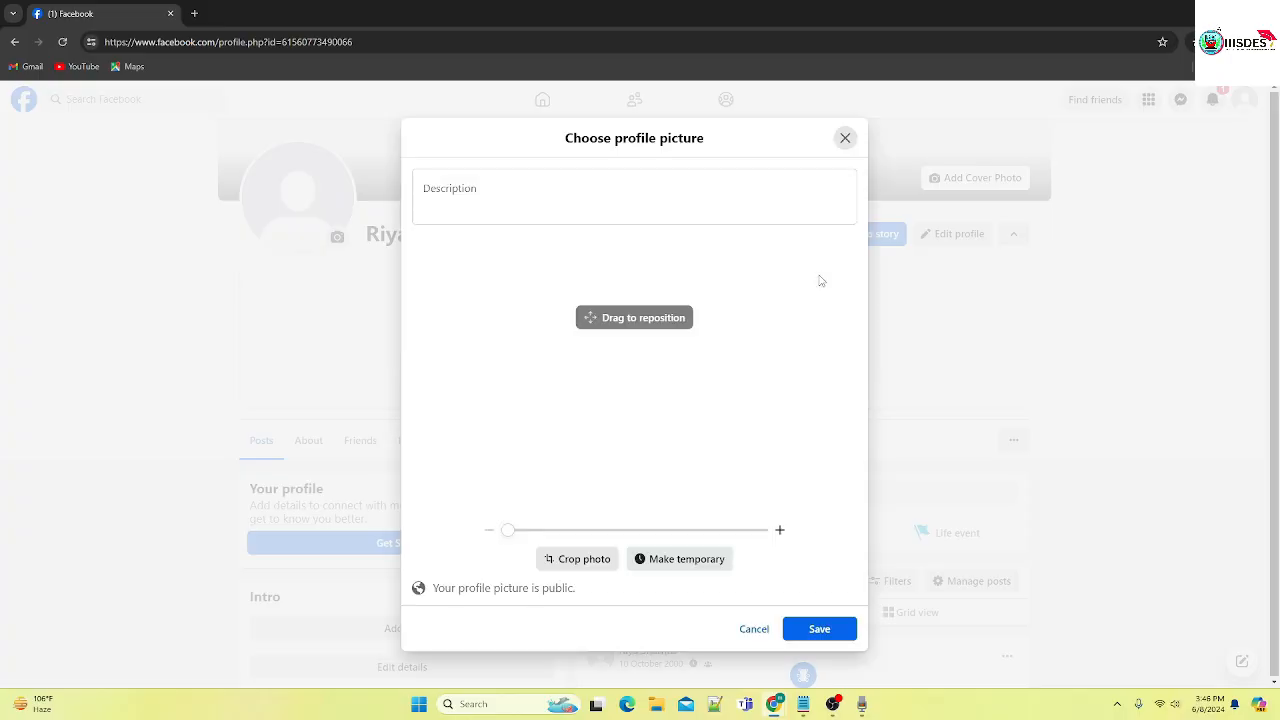
left_click(819, 627)
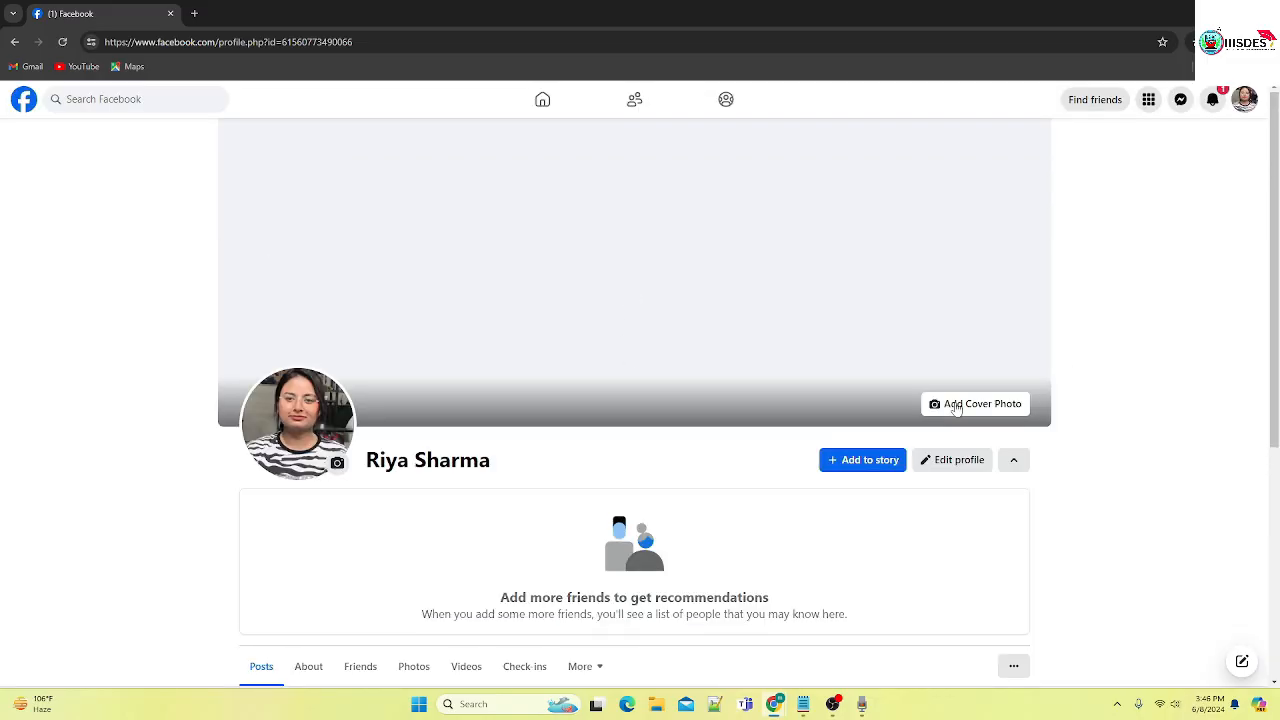
Step: Check the photo albums and recent photos offered for the cover photo, and close the selection without choosing one
left_click(948, 405)
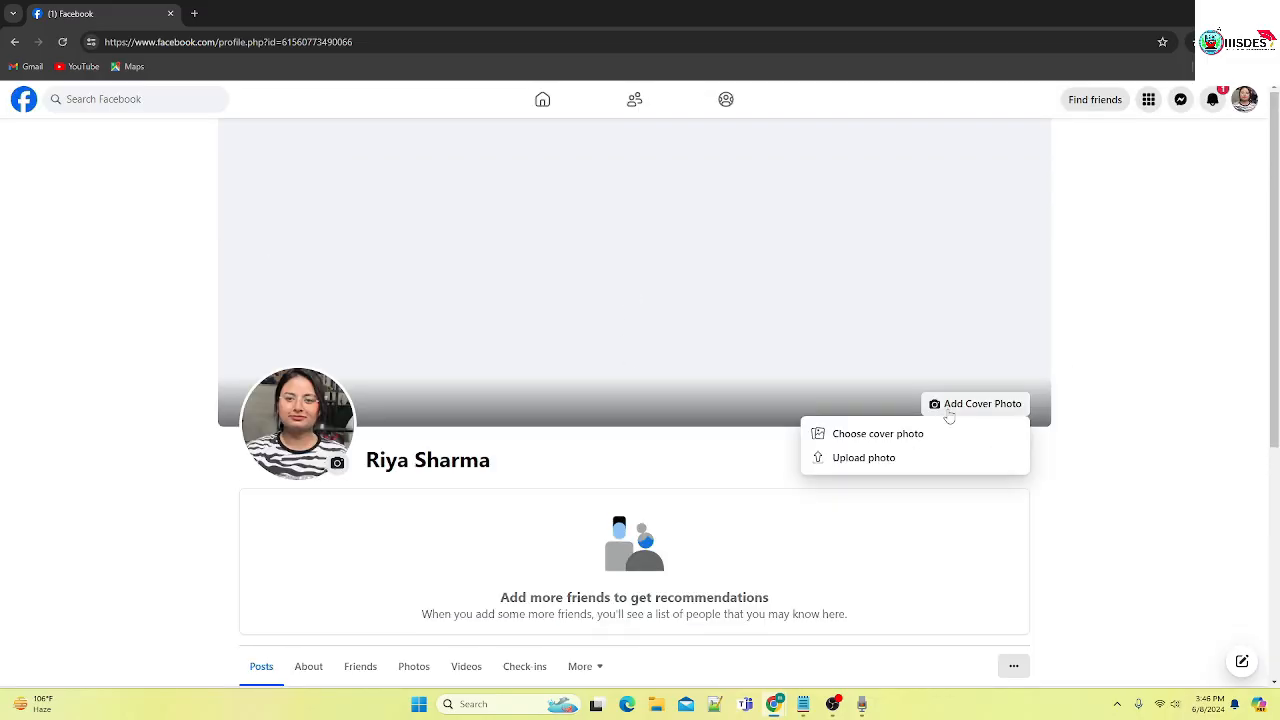
left_click(903, 431)
left_click(713, 232)
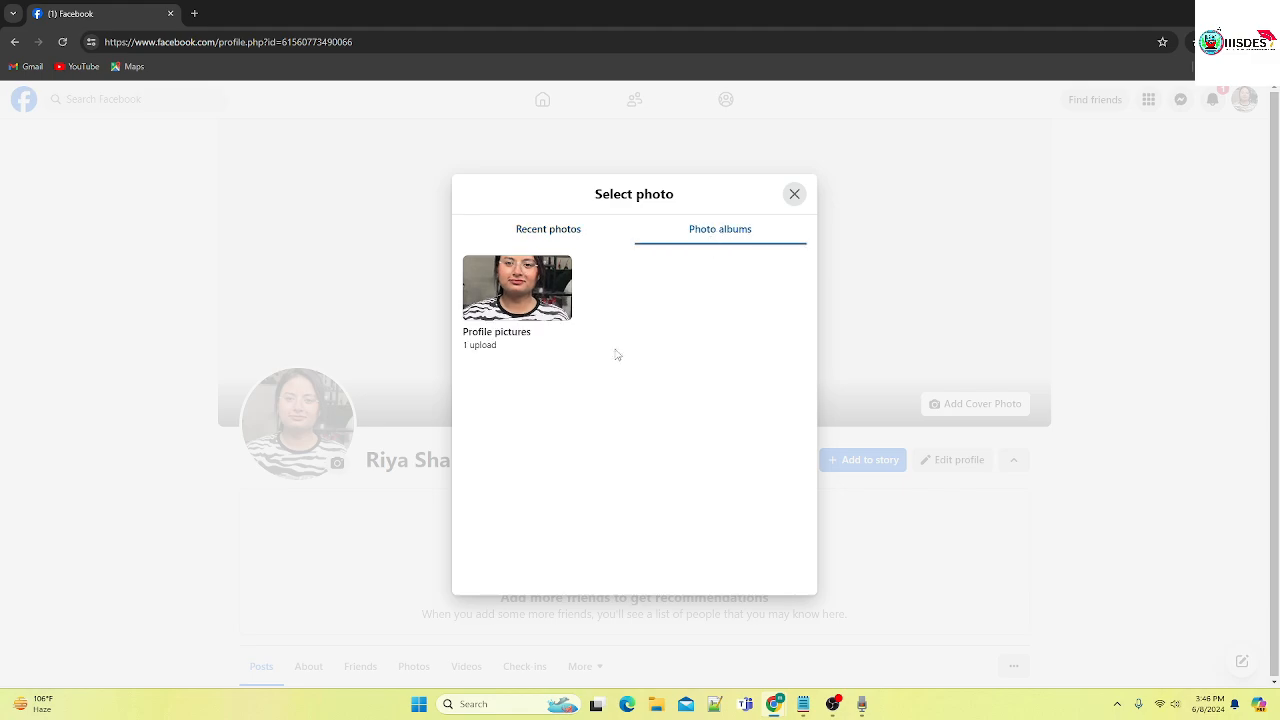
left_click(544, 231)
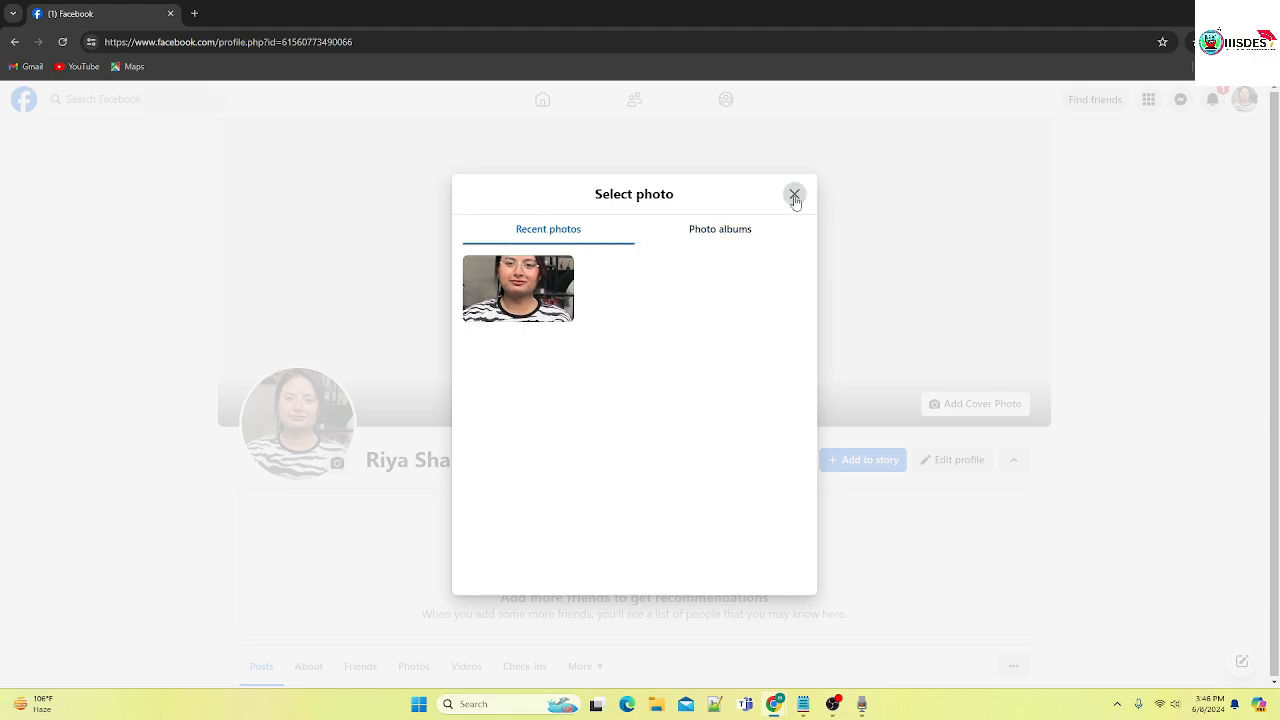
left_click(795, 195)
Step: Try to upload the blue-patterned "download" image from the Desktop as the cover photo
left_click(1024, 410)
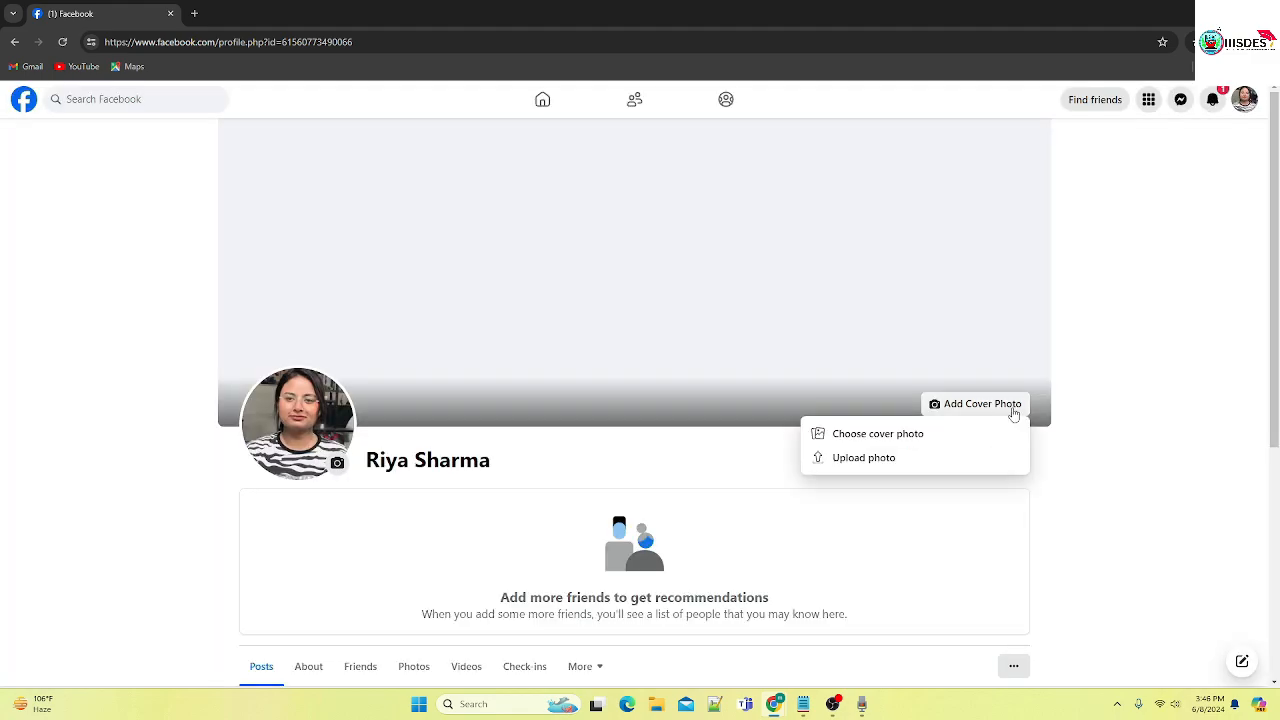
left_click(842, 460)
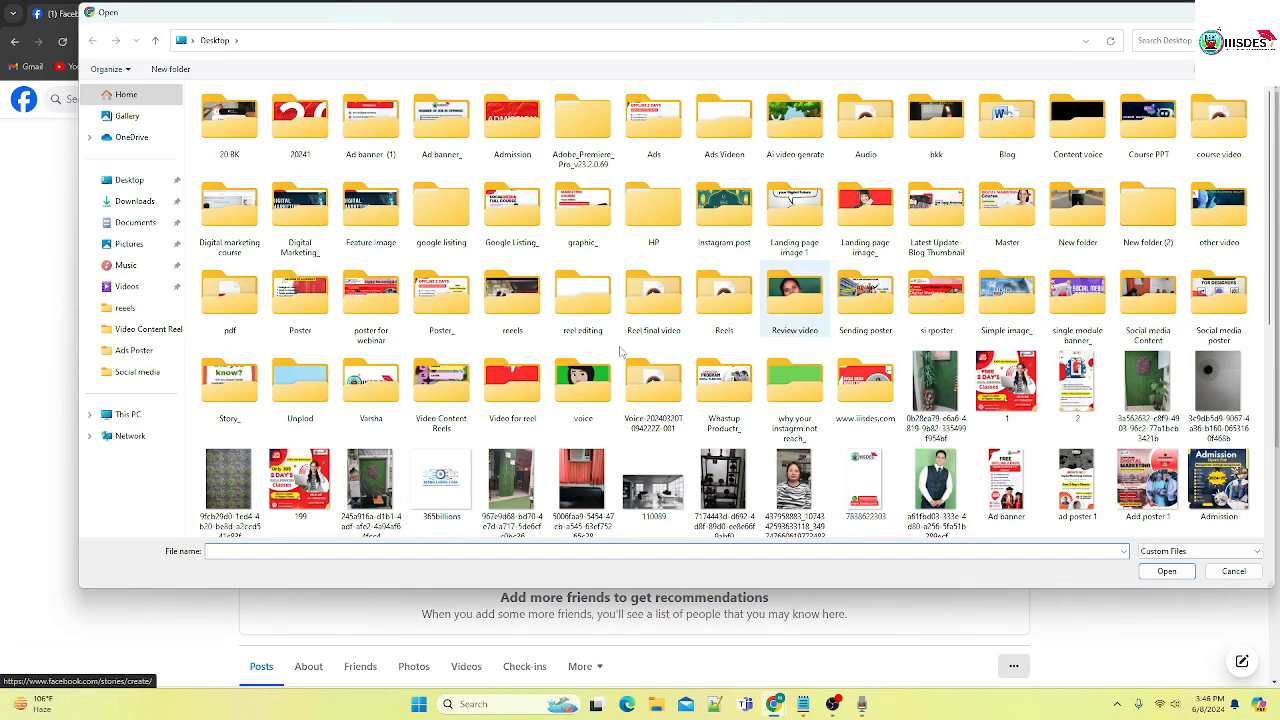
scroll(540, 382, "down", 5)
scroll(540, 382, "down", 2)
scroll(545, 395, "up", 4)
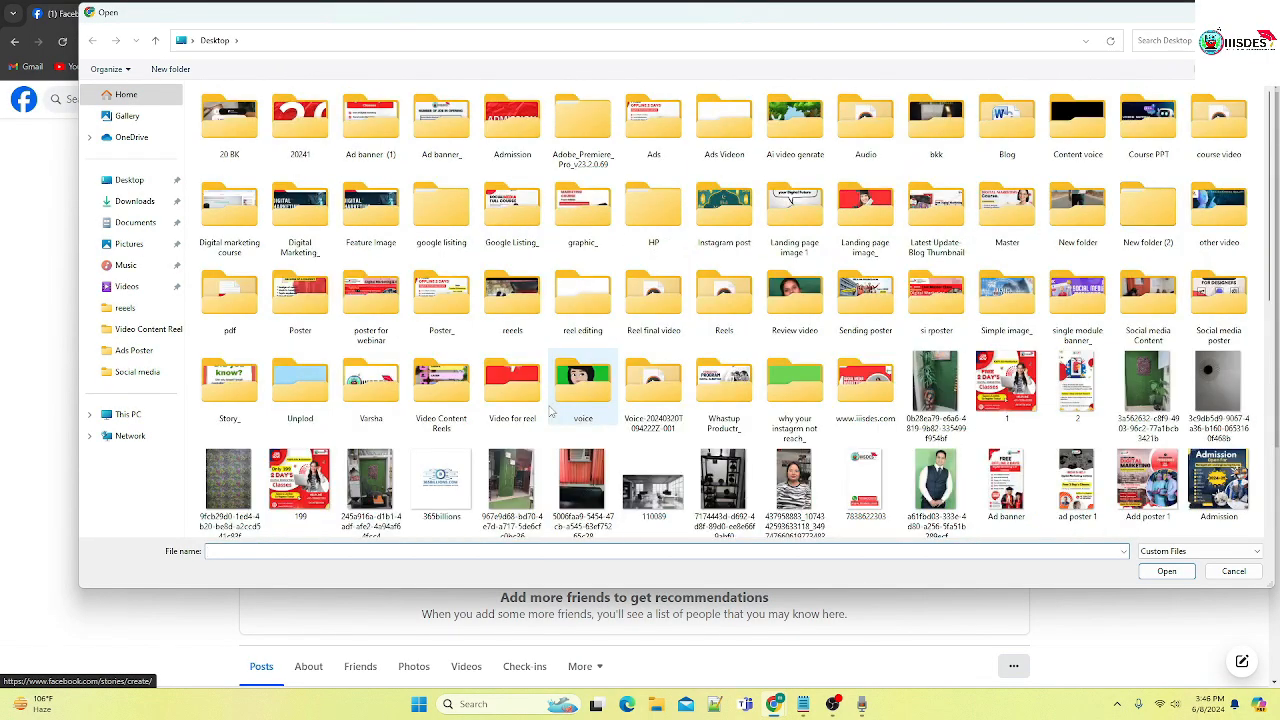
scroll(549, 410, "down", 4)
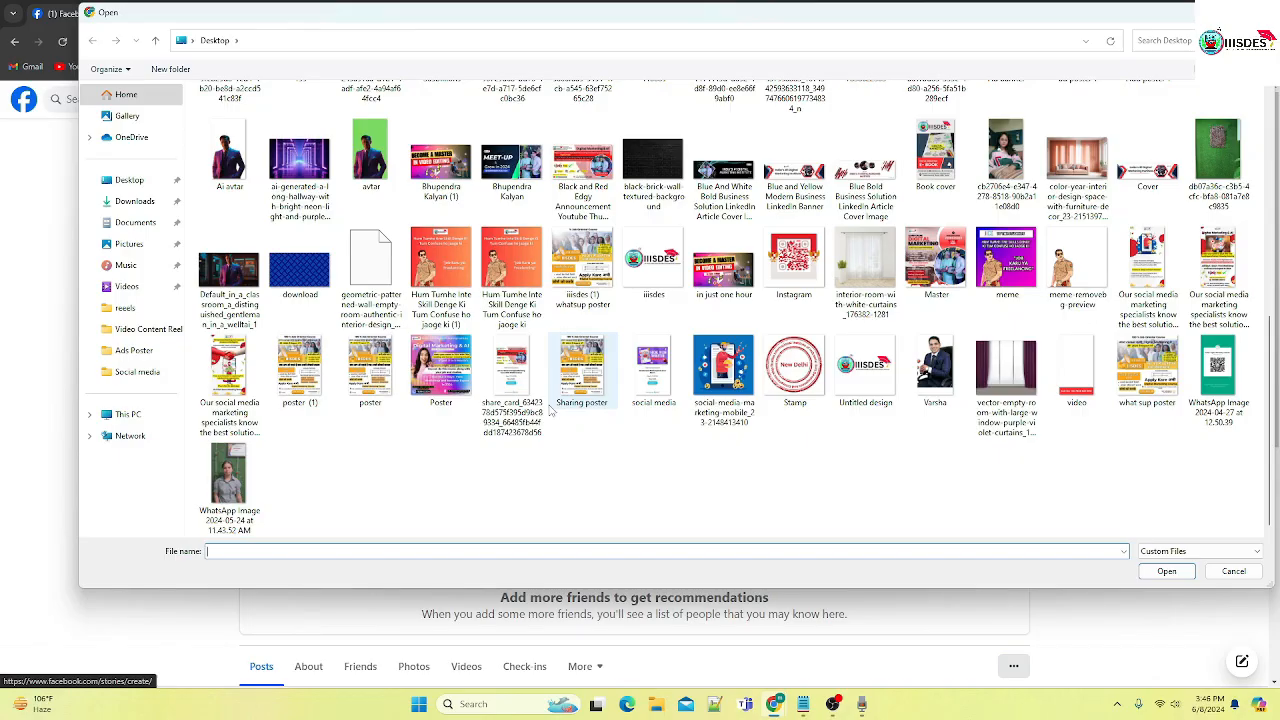
double_click(312, 275)
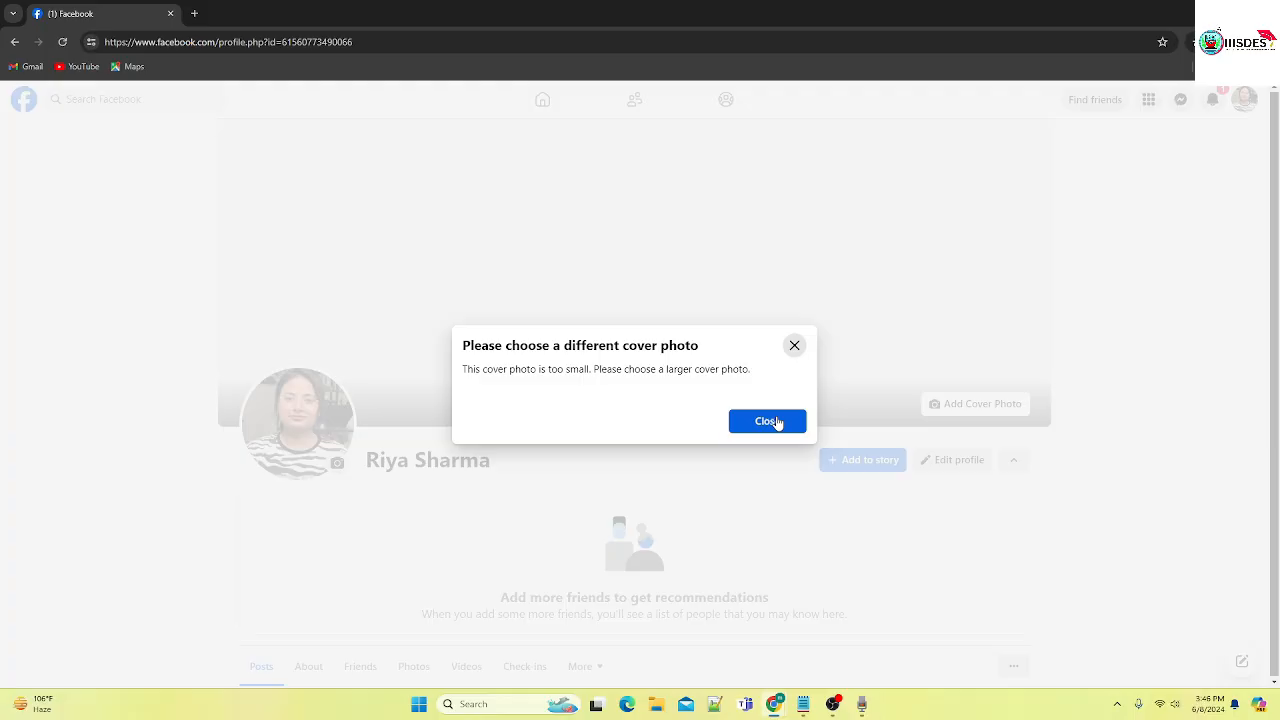
left_click(780, 423)
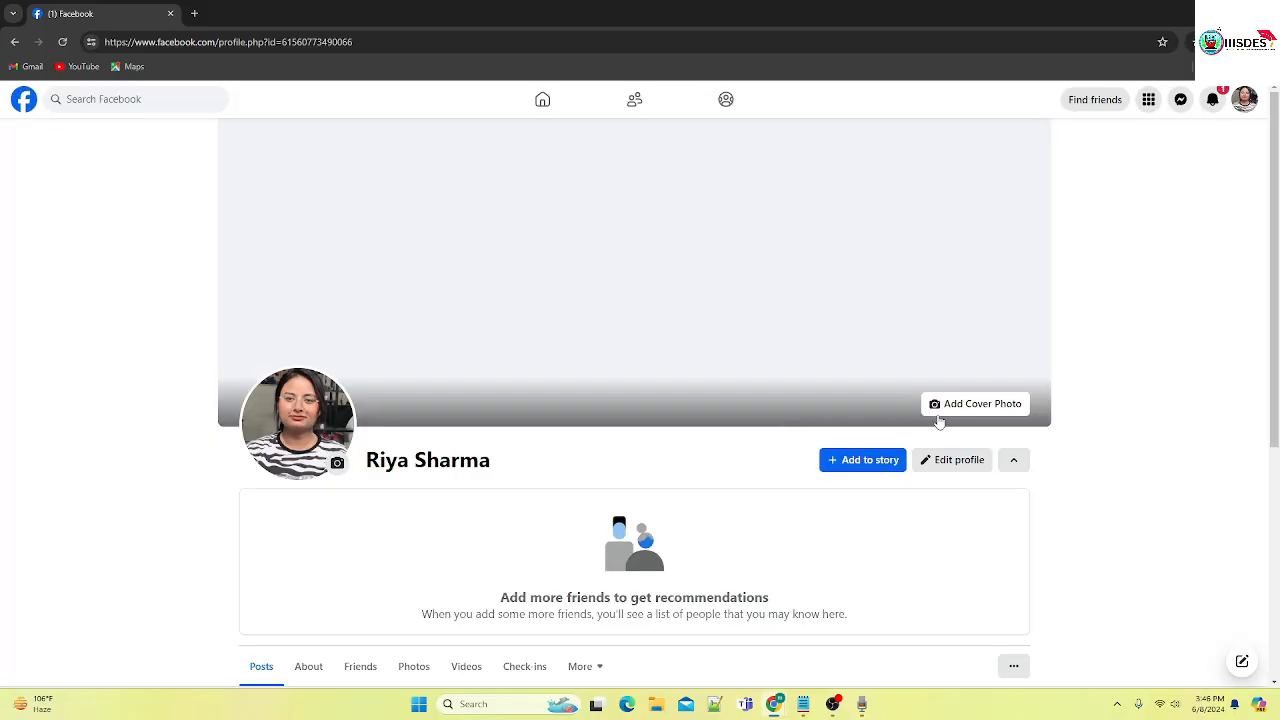
Step: Upload the "Social Media Marketing & Optimization" banner from the Desktop folder "single module banner_" as cover photo, shift it slightly down and save it
left_click(996, 411)
left_click(906, 454)
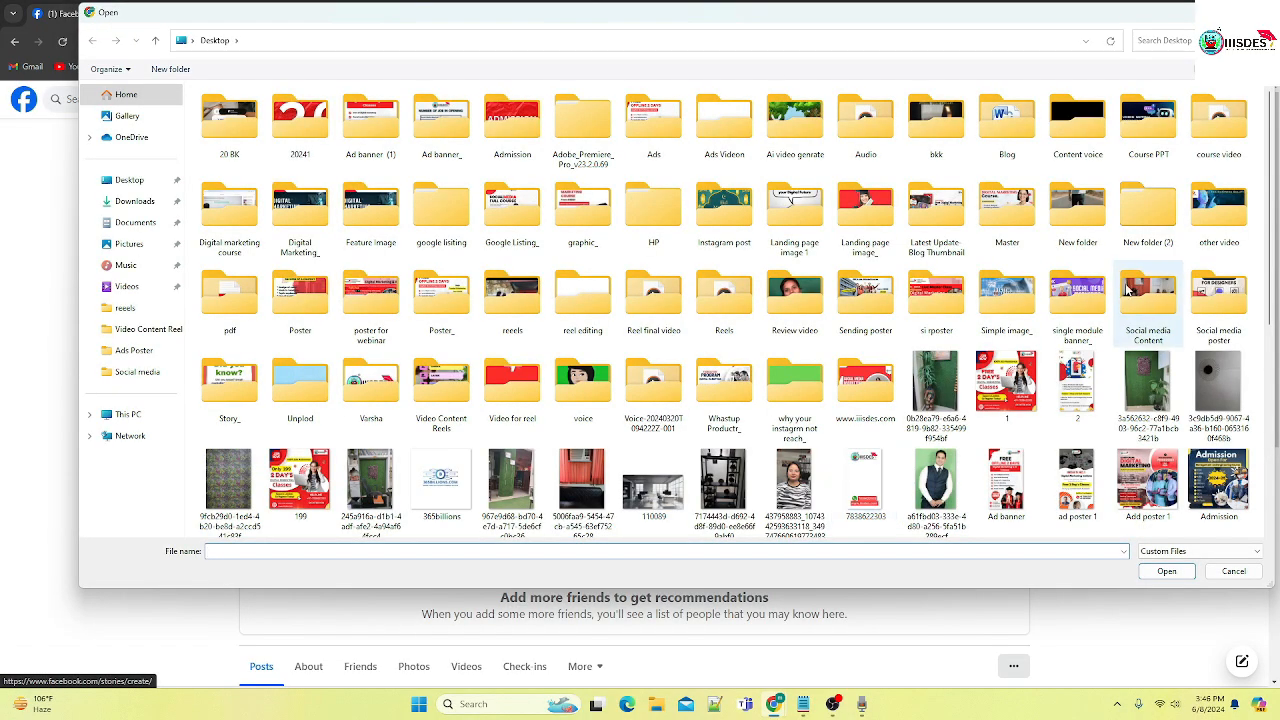
double_click(906, 228)
left_click(95, 40)
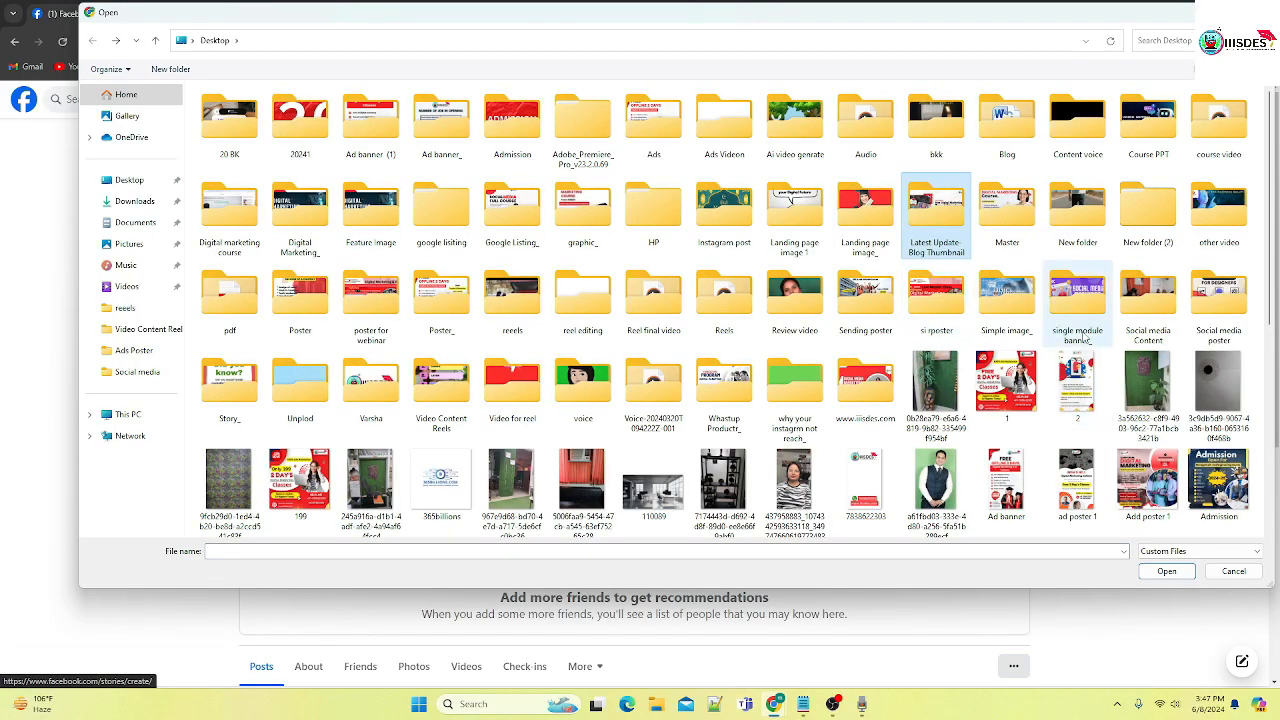
double_click(1078, 320)
double_click(229, 120)
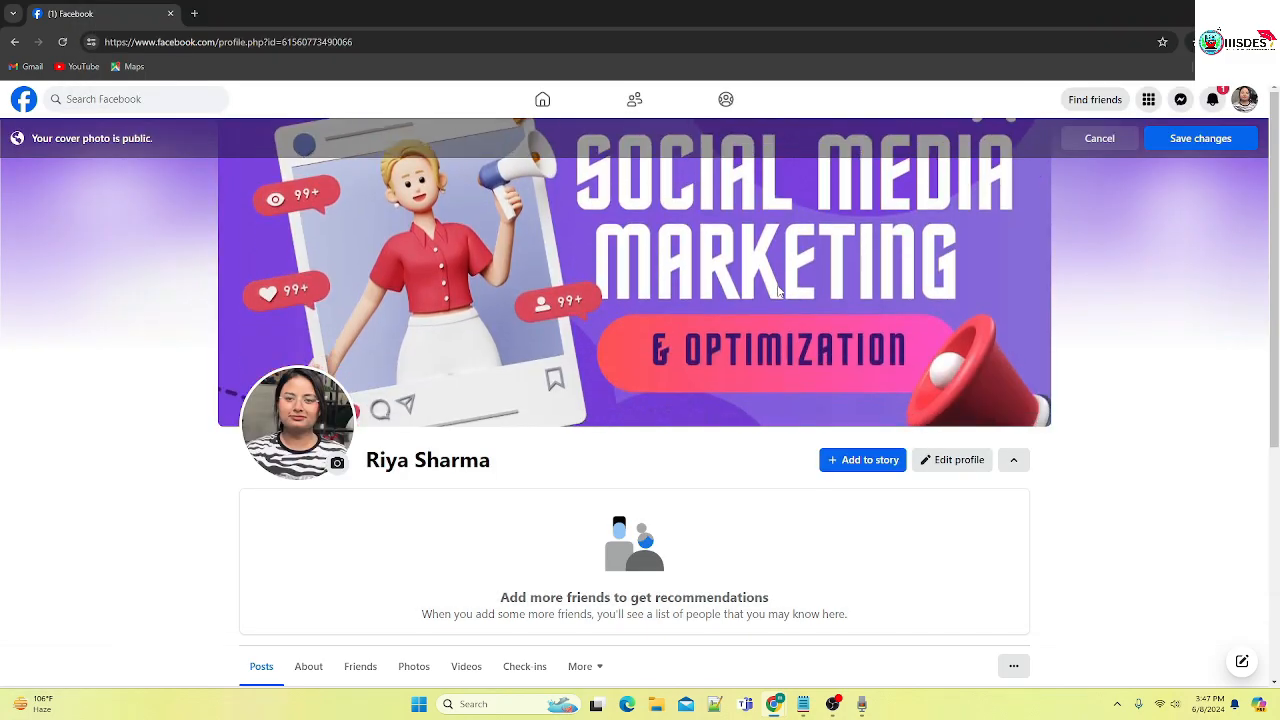
left_click_drag(778, 290, 779, 316)
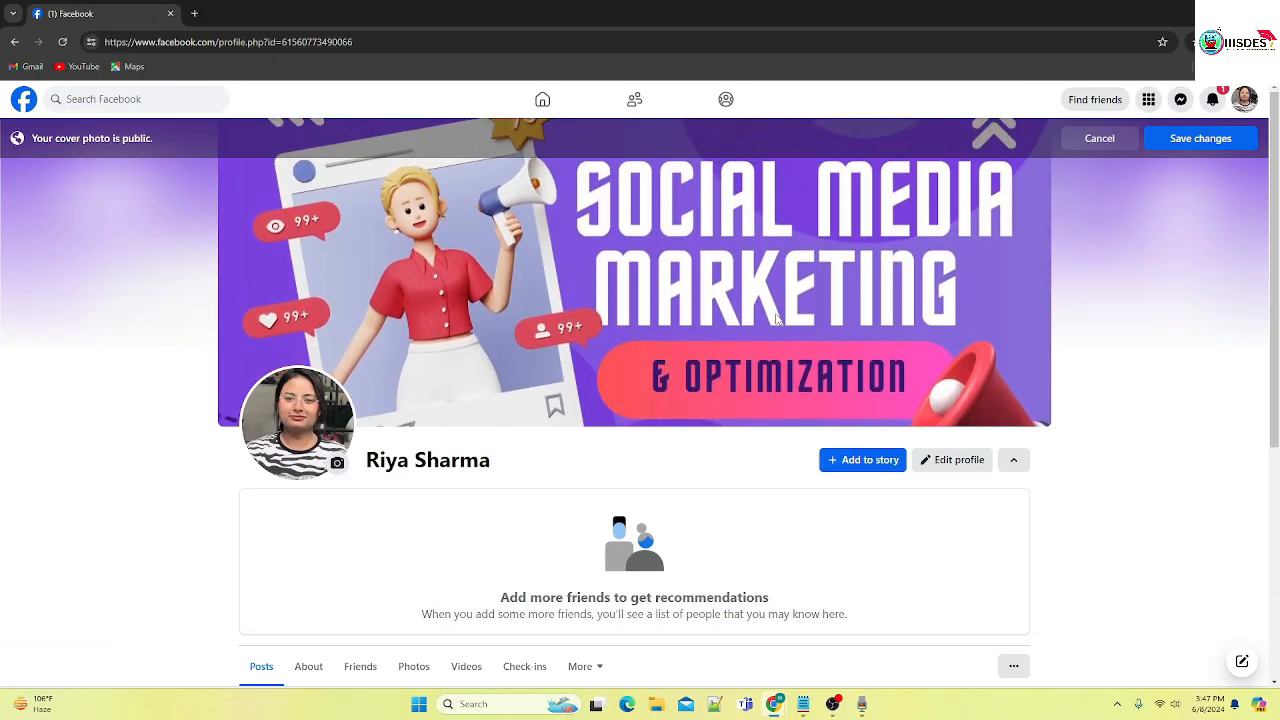
left_click(1220, 141)
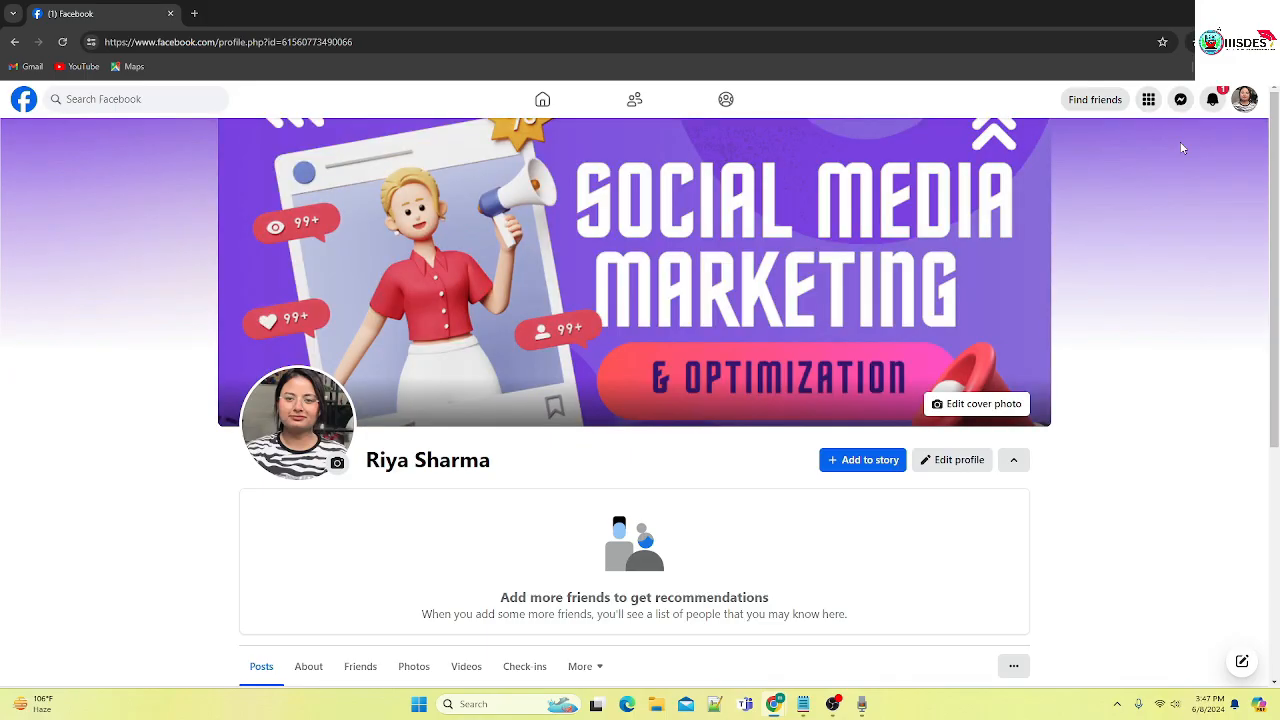
Step: Reload the profile page and review the cover photo, profile picture and their posts
scroll(466, 157, "down", 3)
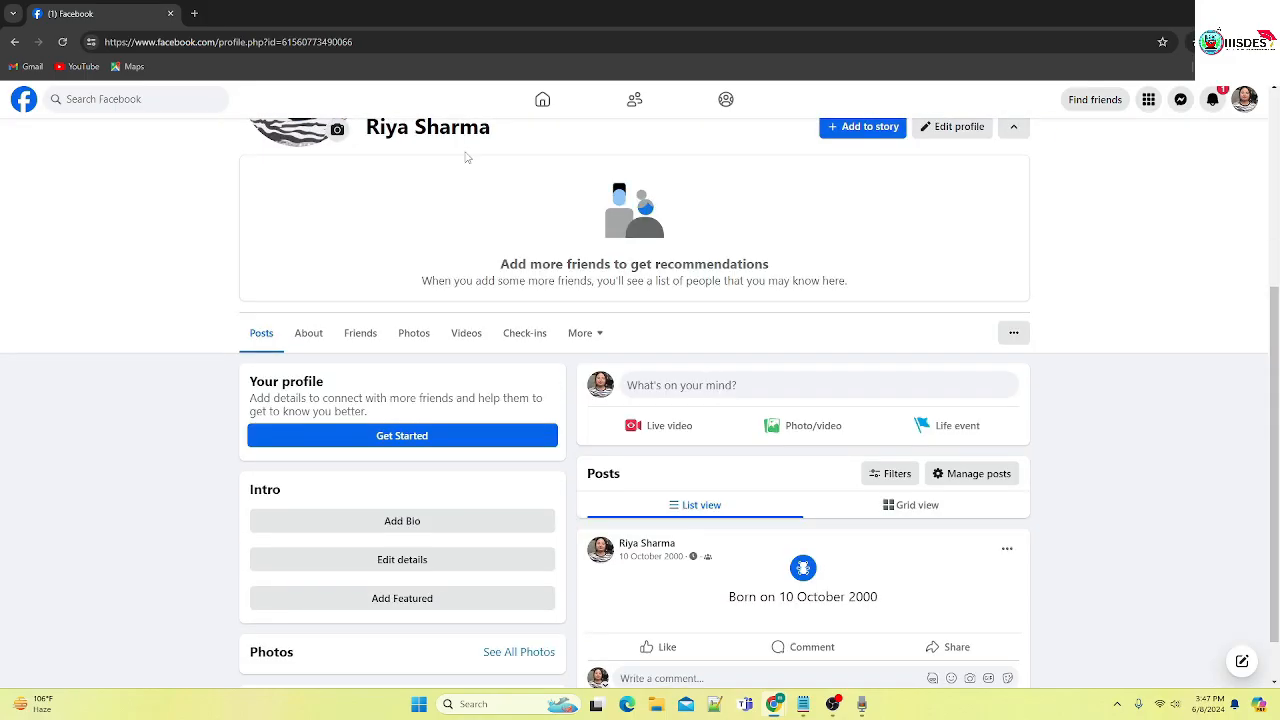
left_click(430, 43)
key("Return")
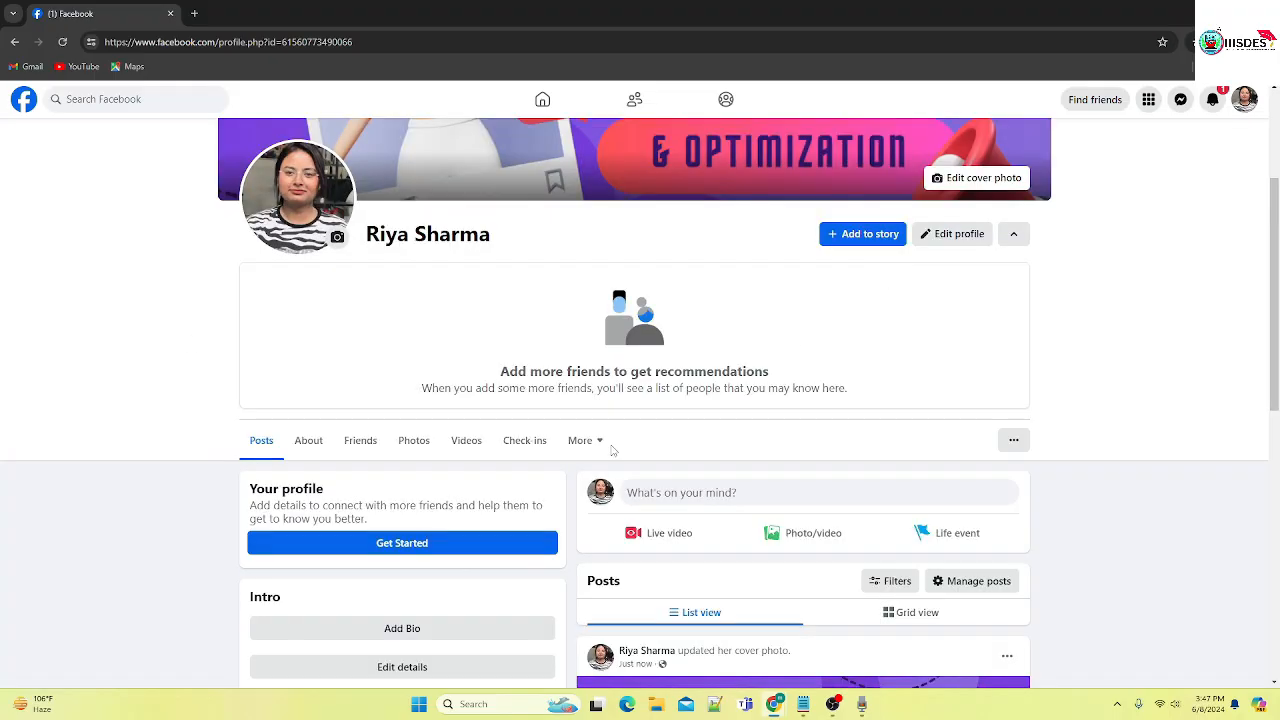
scroll(455, 540, "down", 4)
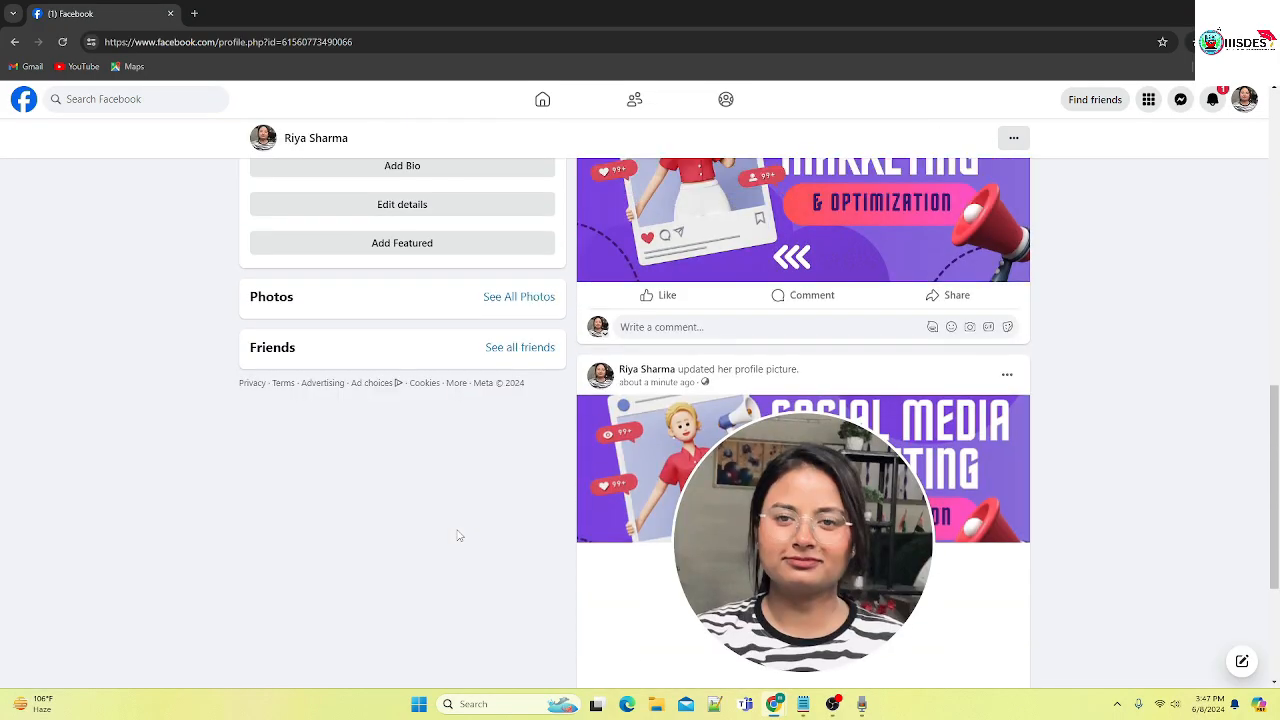
scroll(458, 536, "up", 3)
scroll(458, 536, "up", 4)
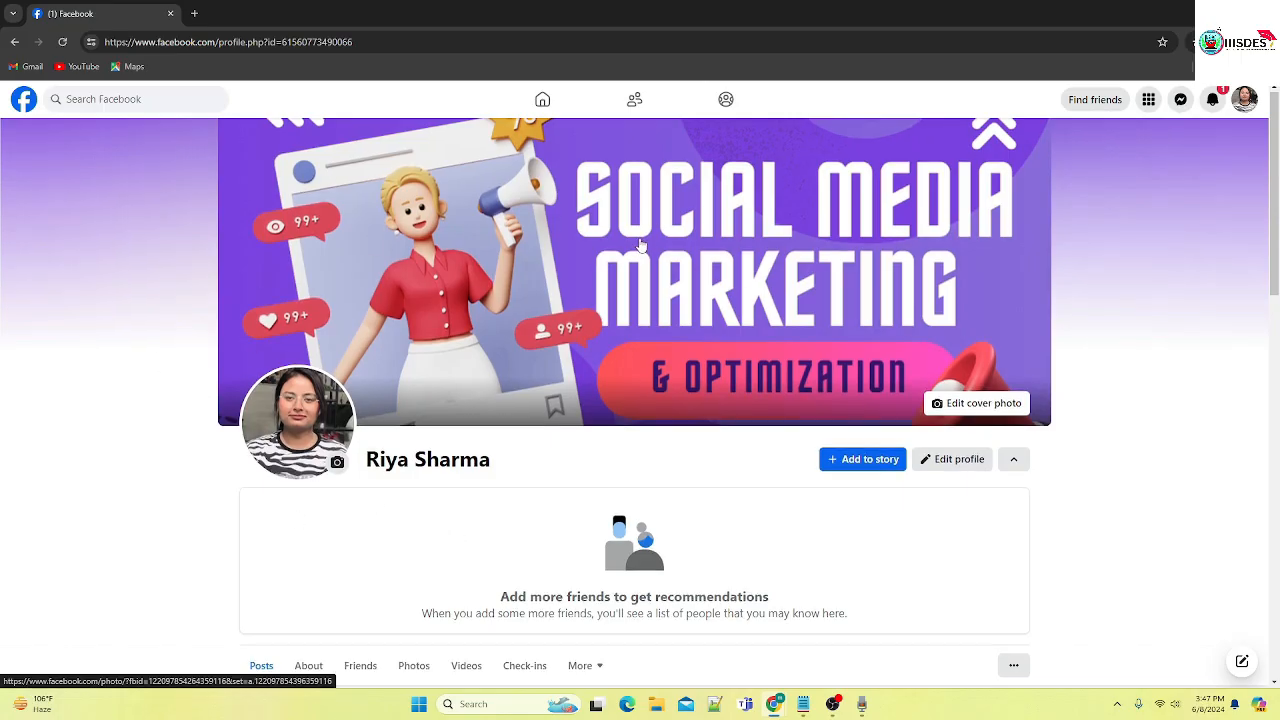
scroll(480, 600, "down", 5)
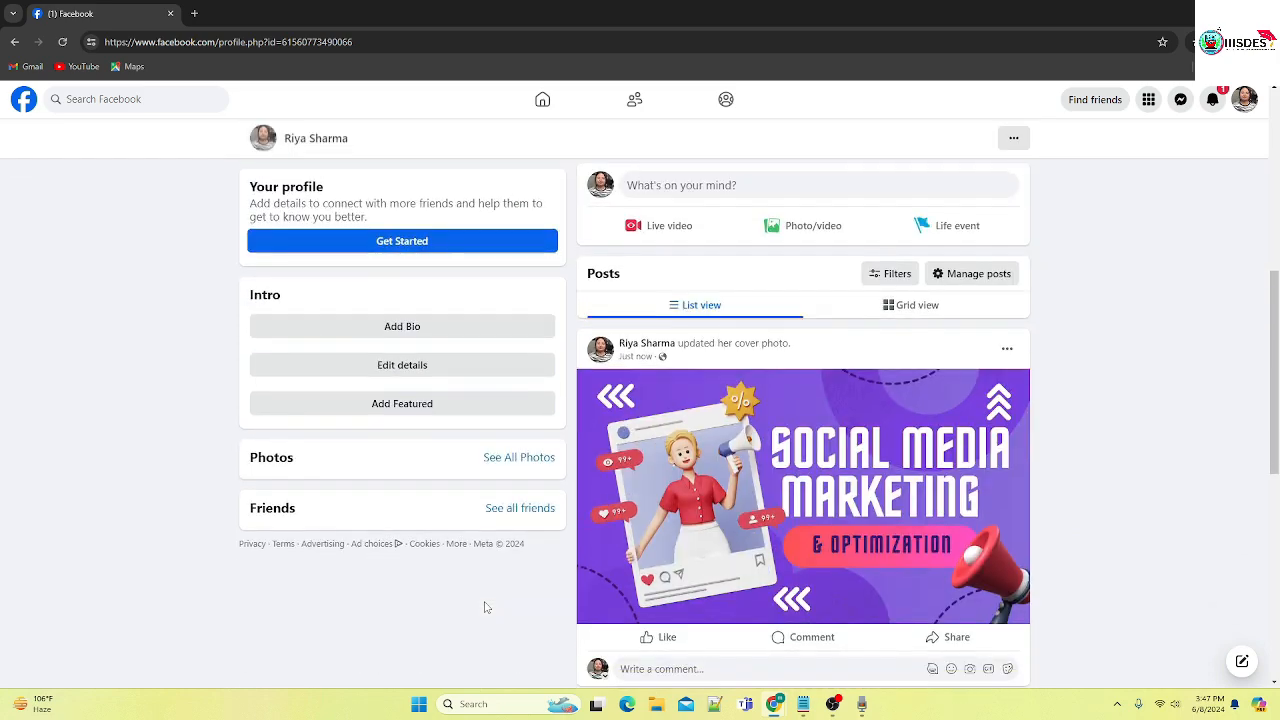
Step: Look over the Intro and Photos sections and switch the profile's posts to grid view
left_click_drag(200, 283, 462, 445)
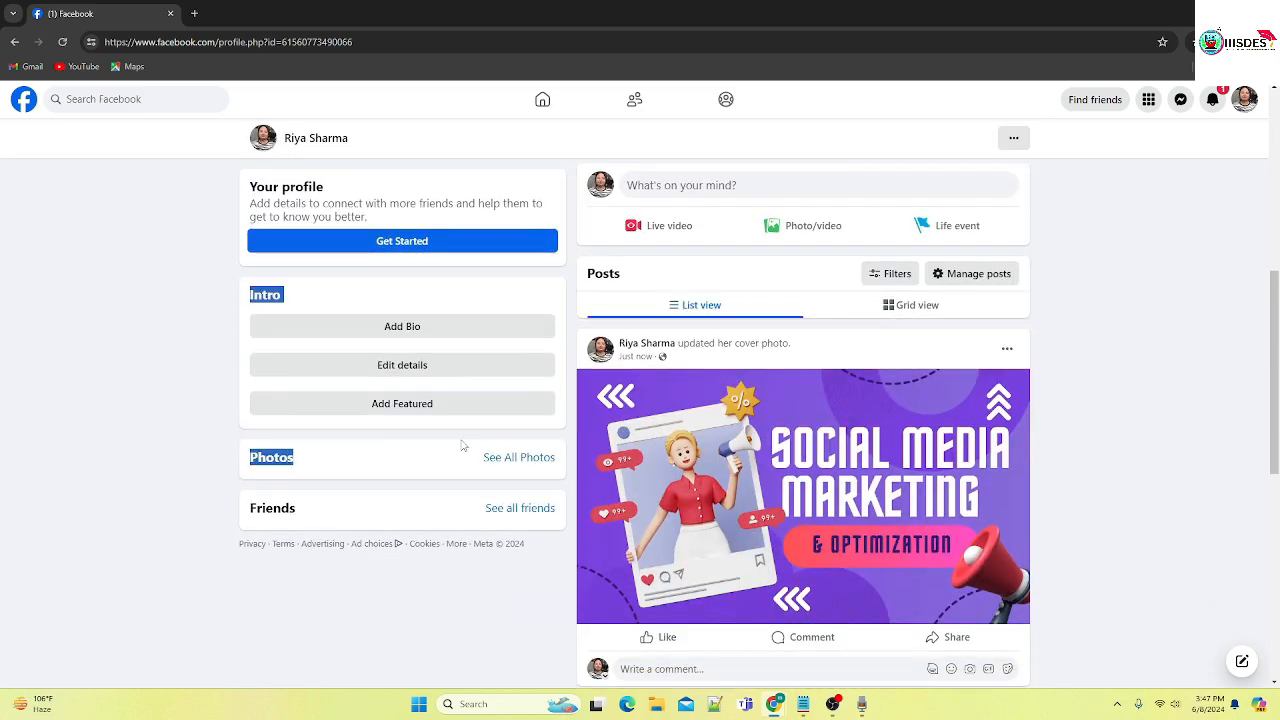
left_click(524, 434)
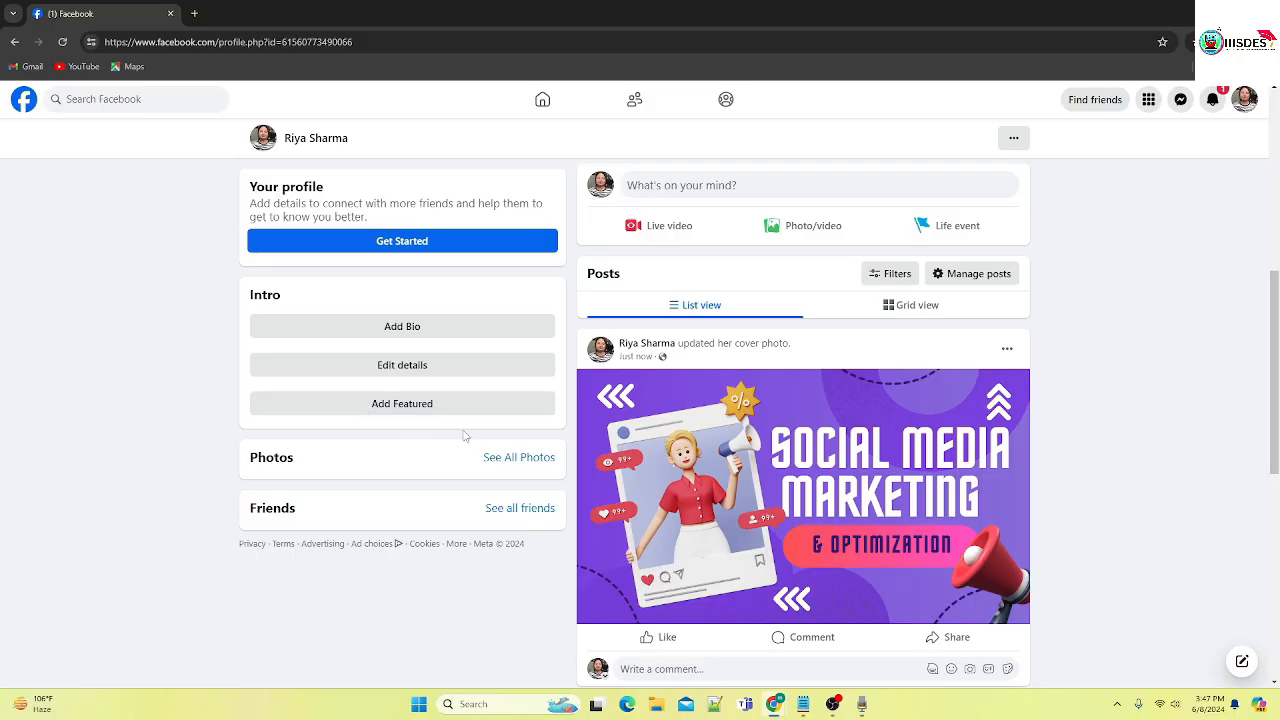
scroll(463, 435, "up", 1)
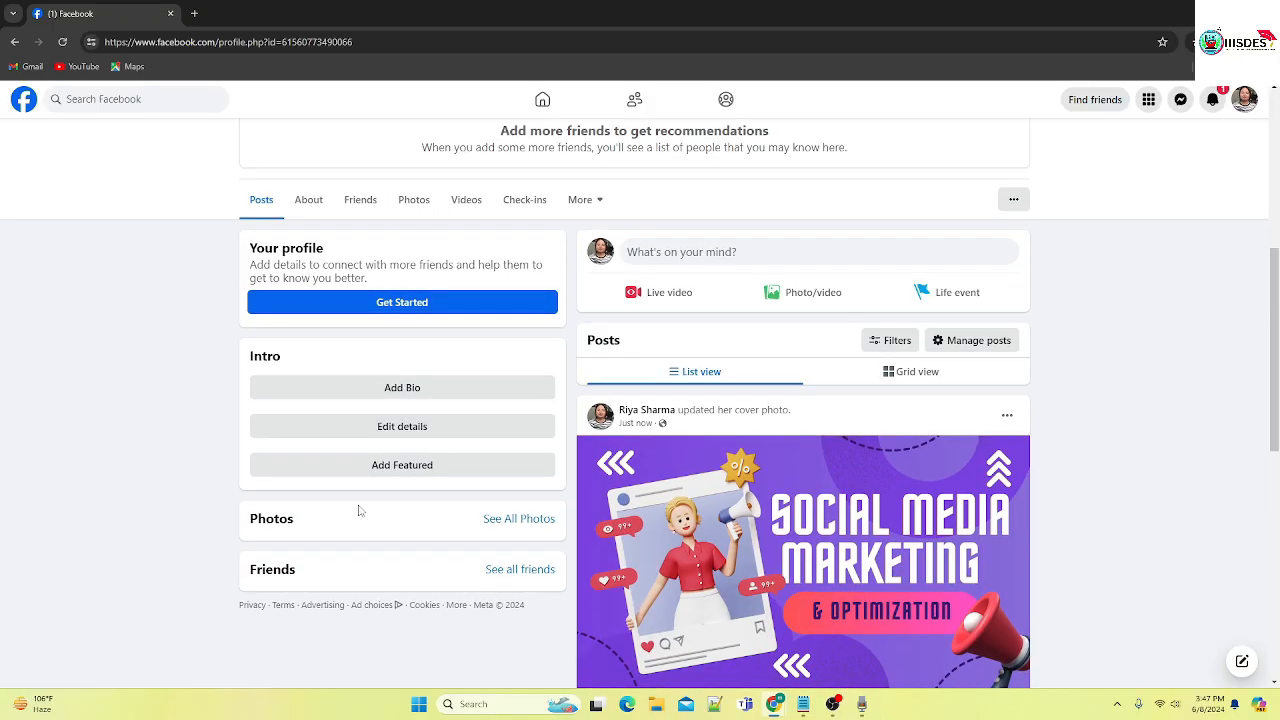
scroll(357, 508, "up", 2)
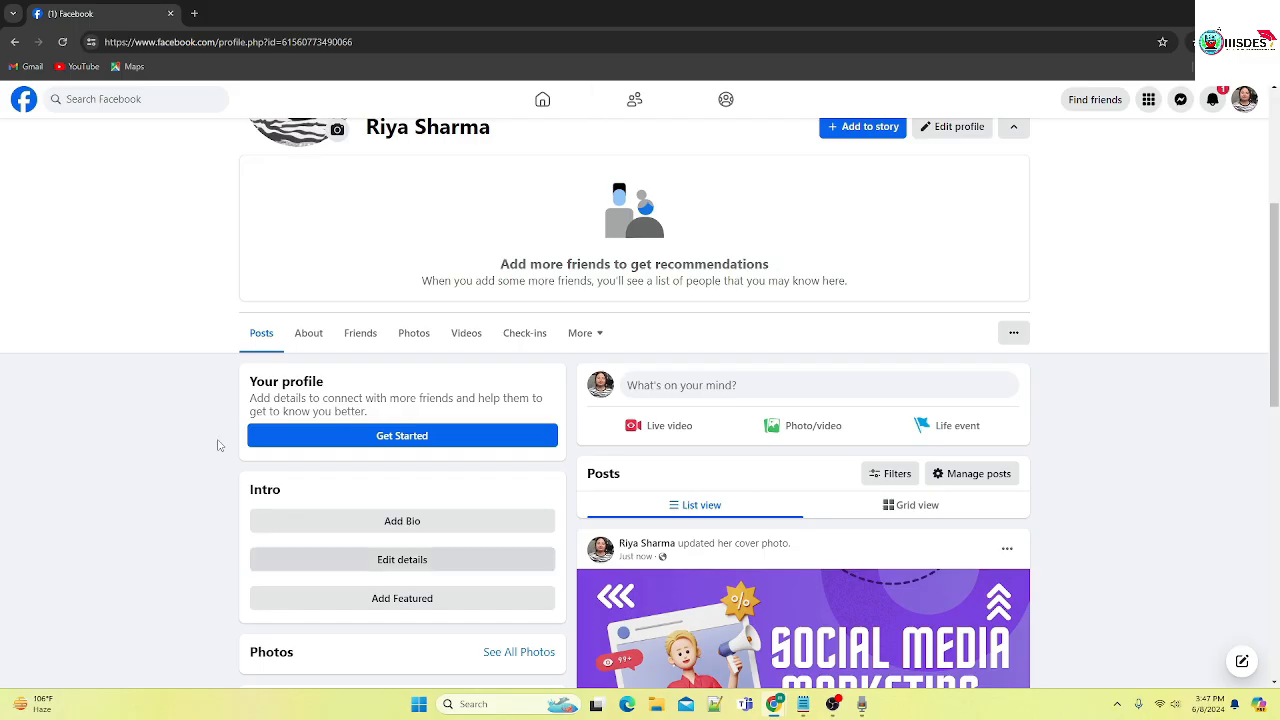
left_click(910, 506)
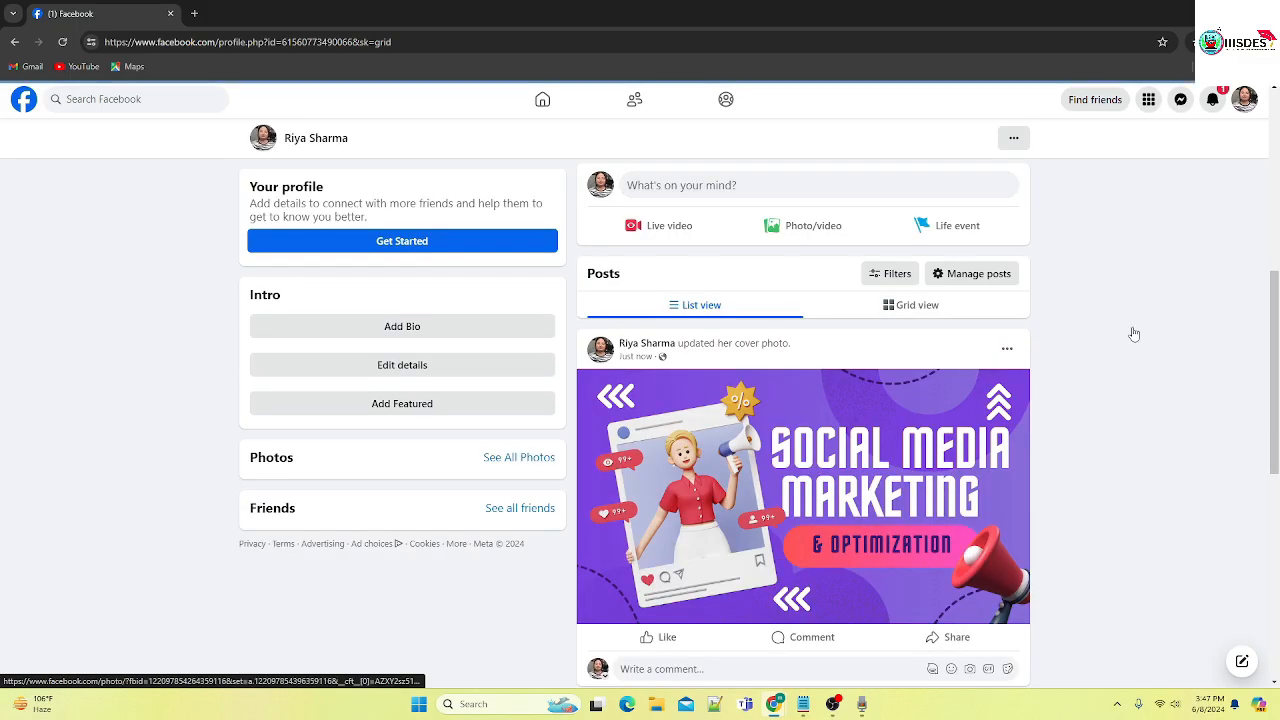
scroll(754, 389, "down", 3)
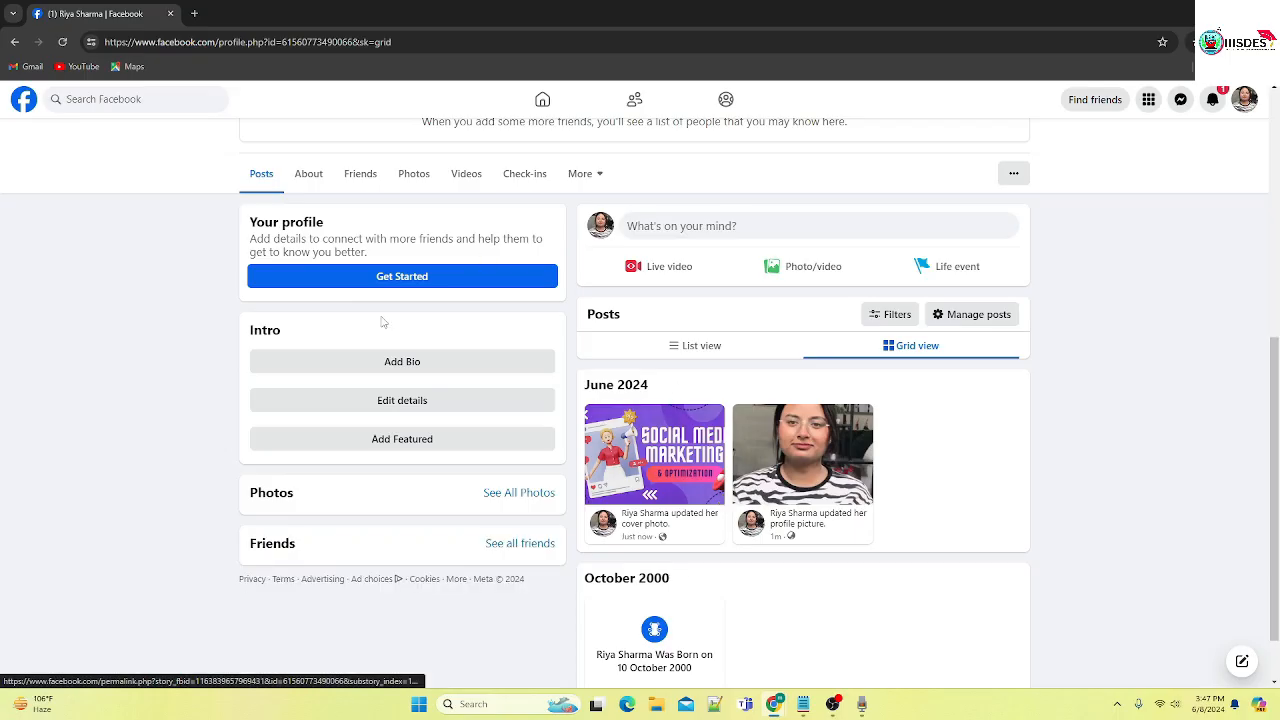
Step: Add and save the public bio "iam a Social media Person, Who manager All Social Media Handel's" in the Intro section
left_click(337, 361)
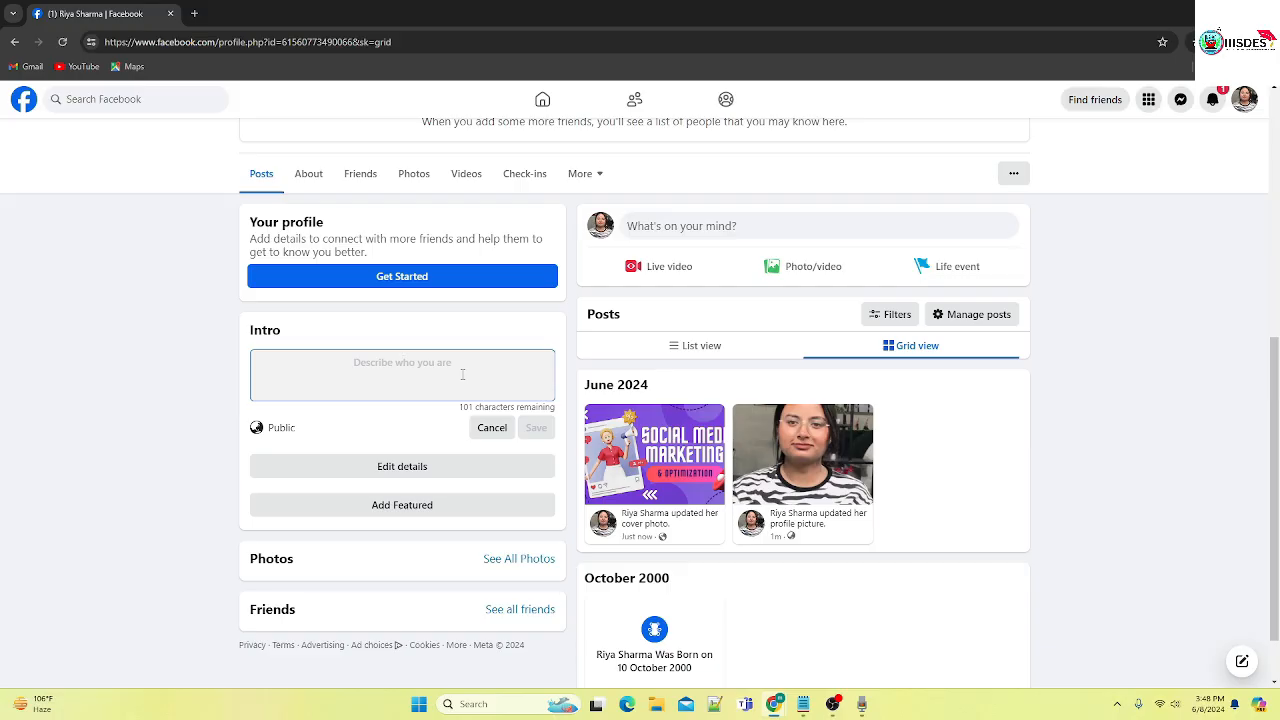
type("i")
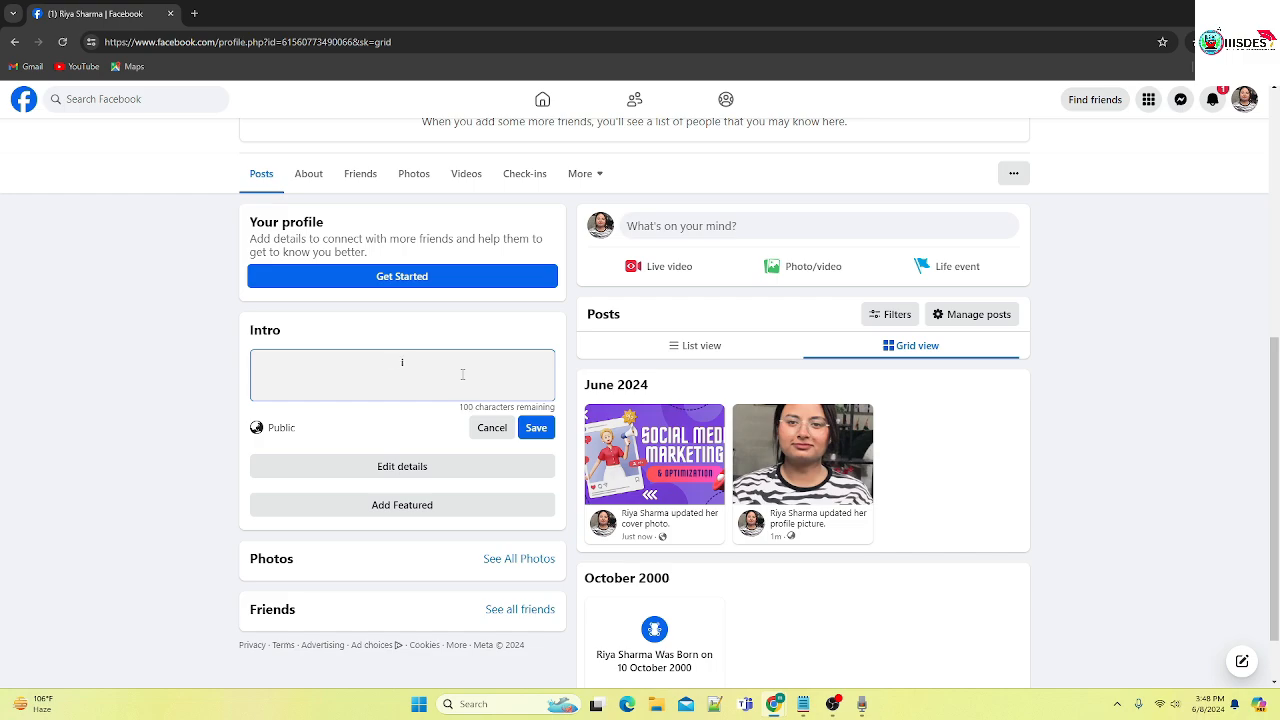
key("BackSpace")
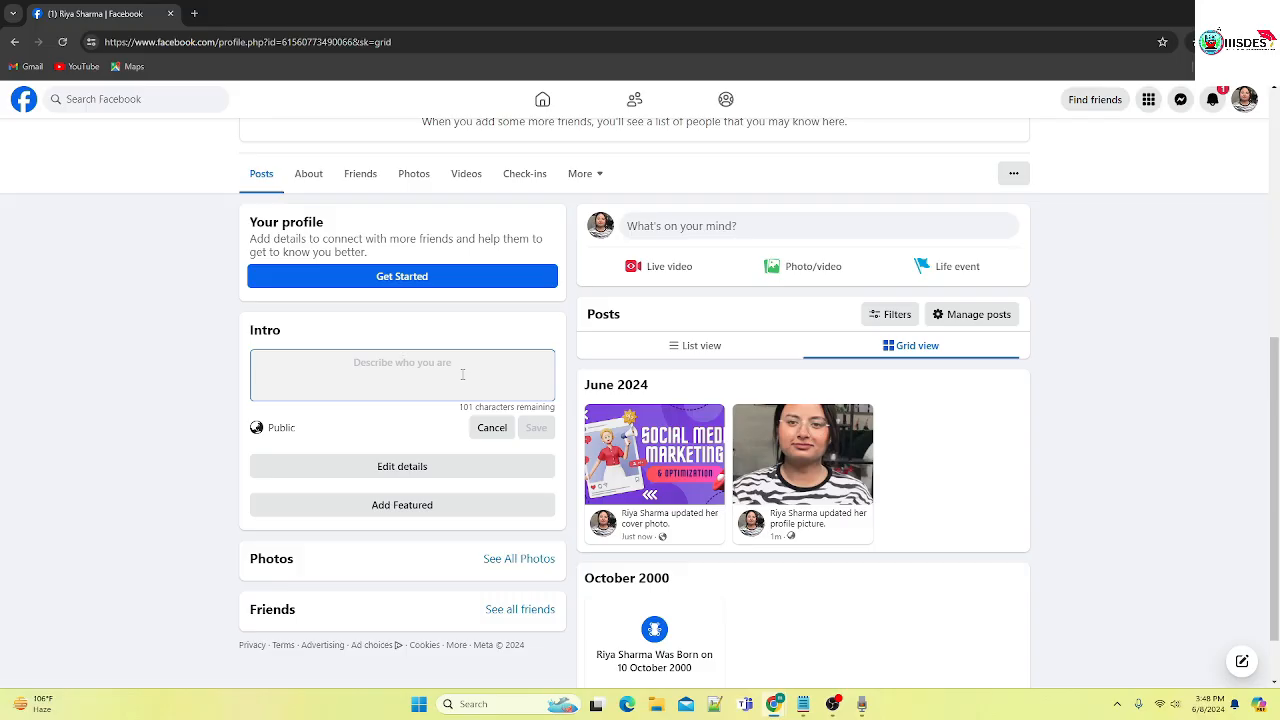
type("iam")
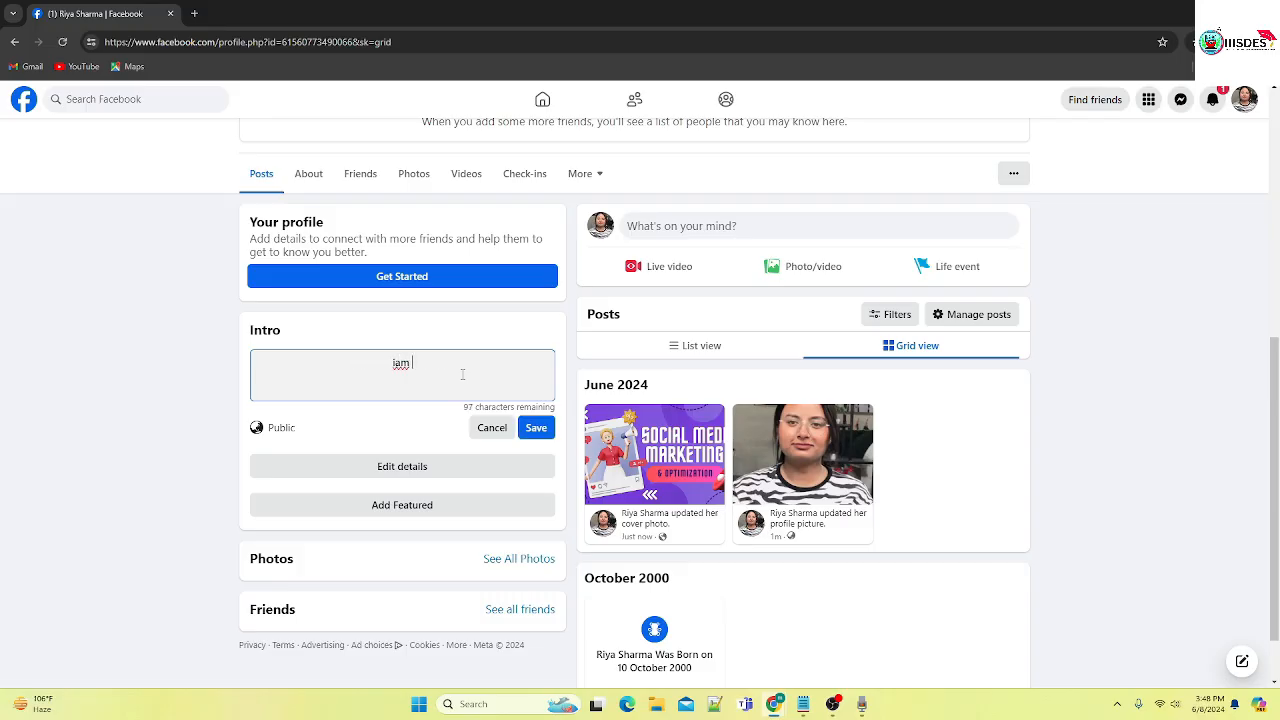
type(" a Social media Person")
key("BackSpace")
type(", Wh")
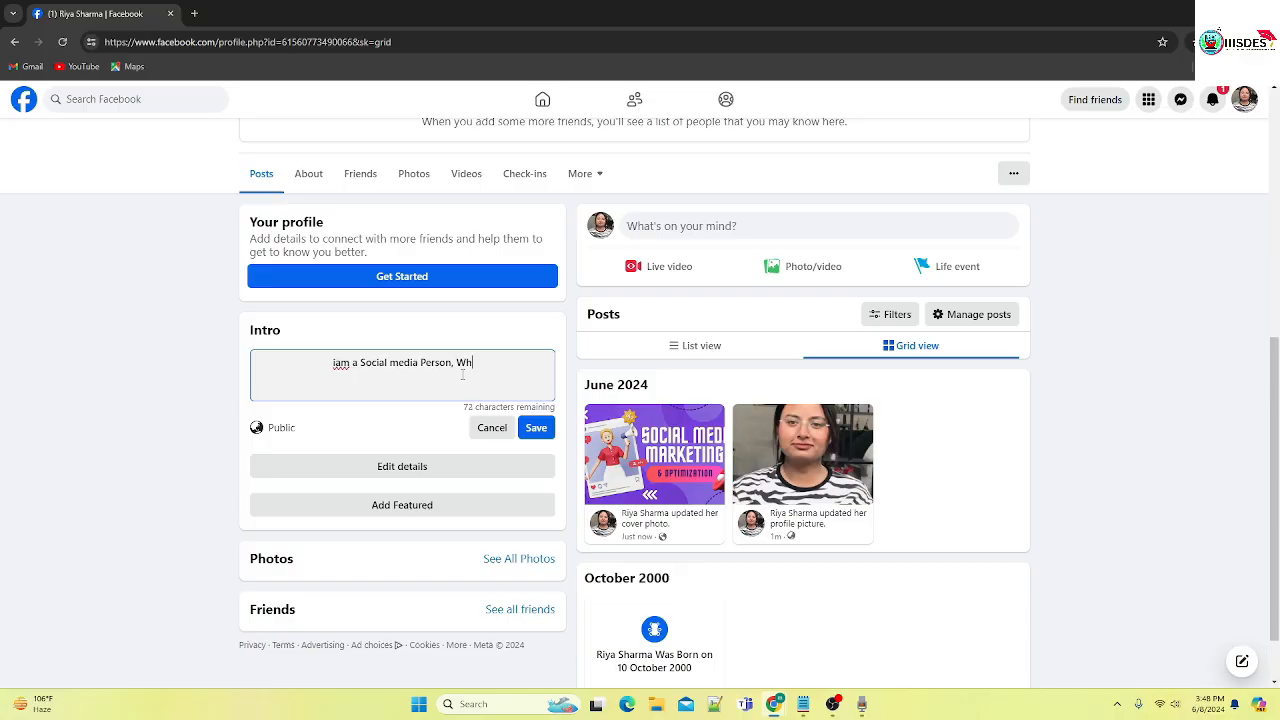
type("o manager")
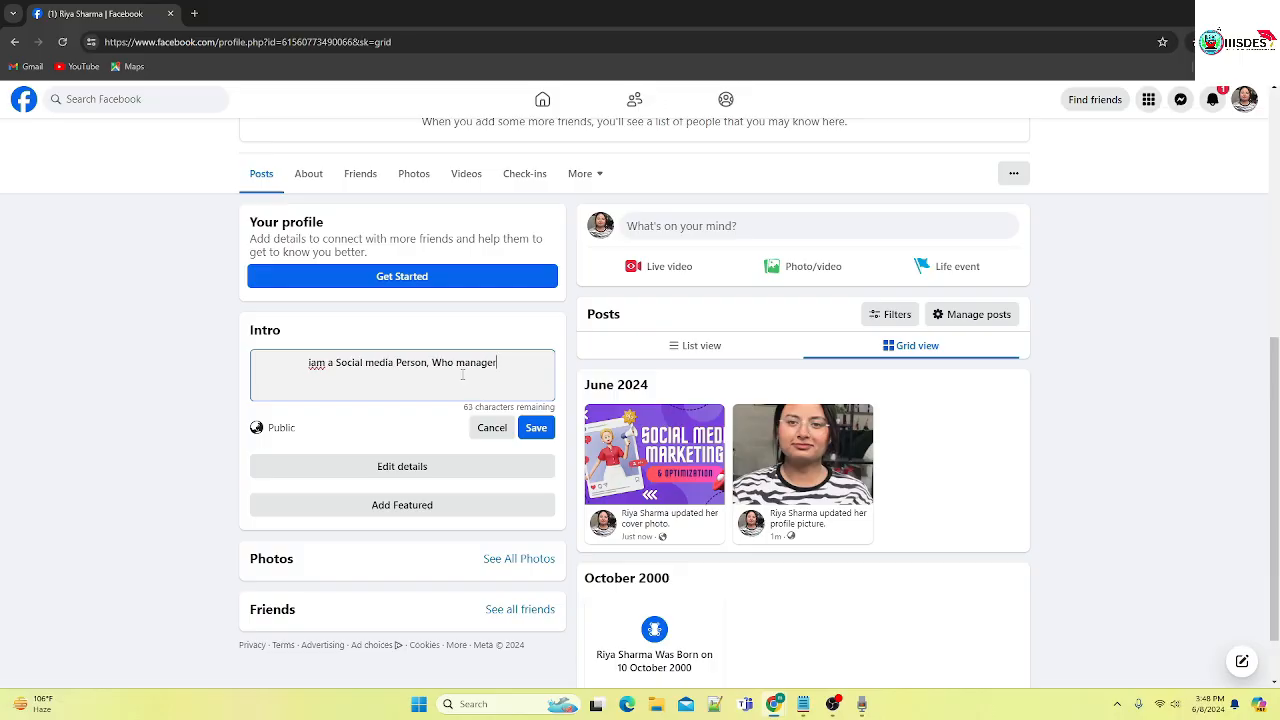
type(" All ")
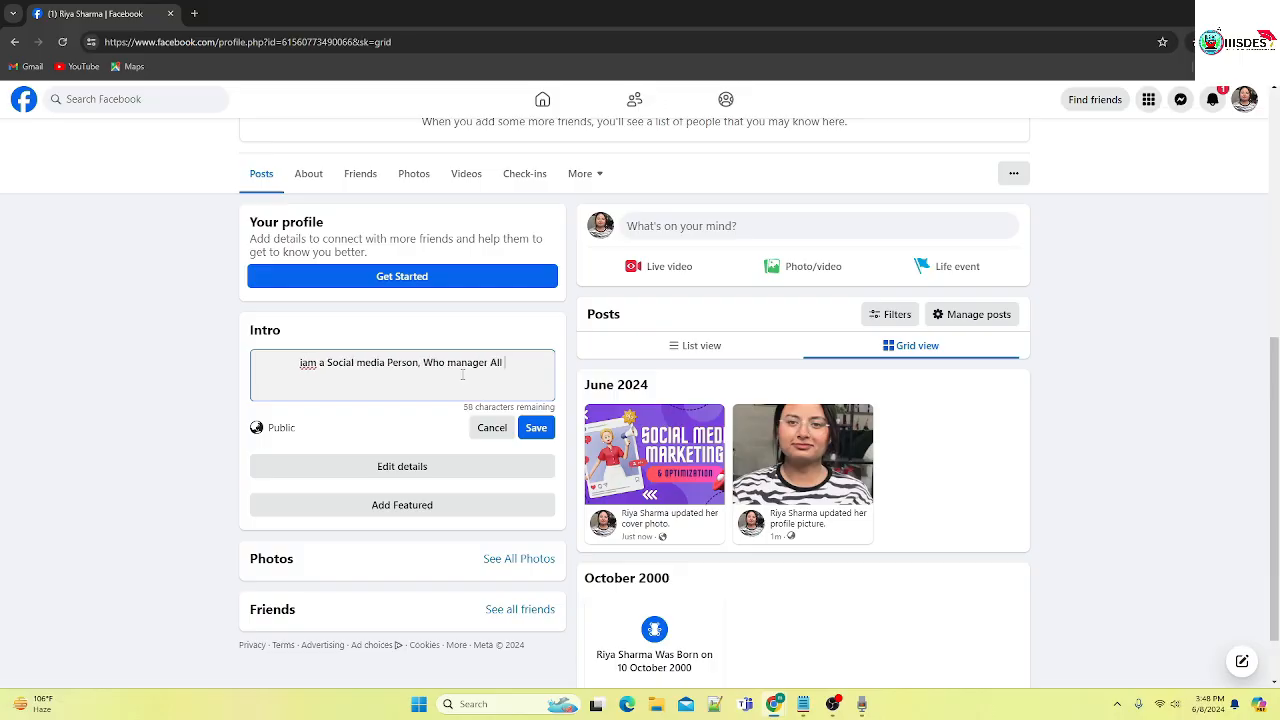
type("Social M")
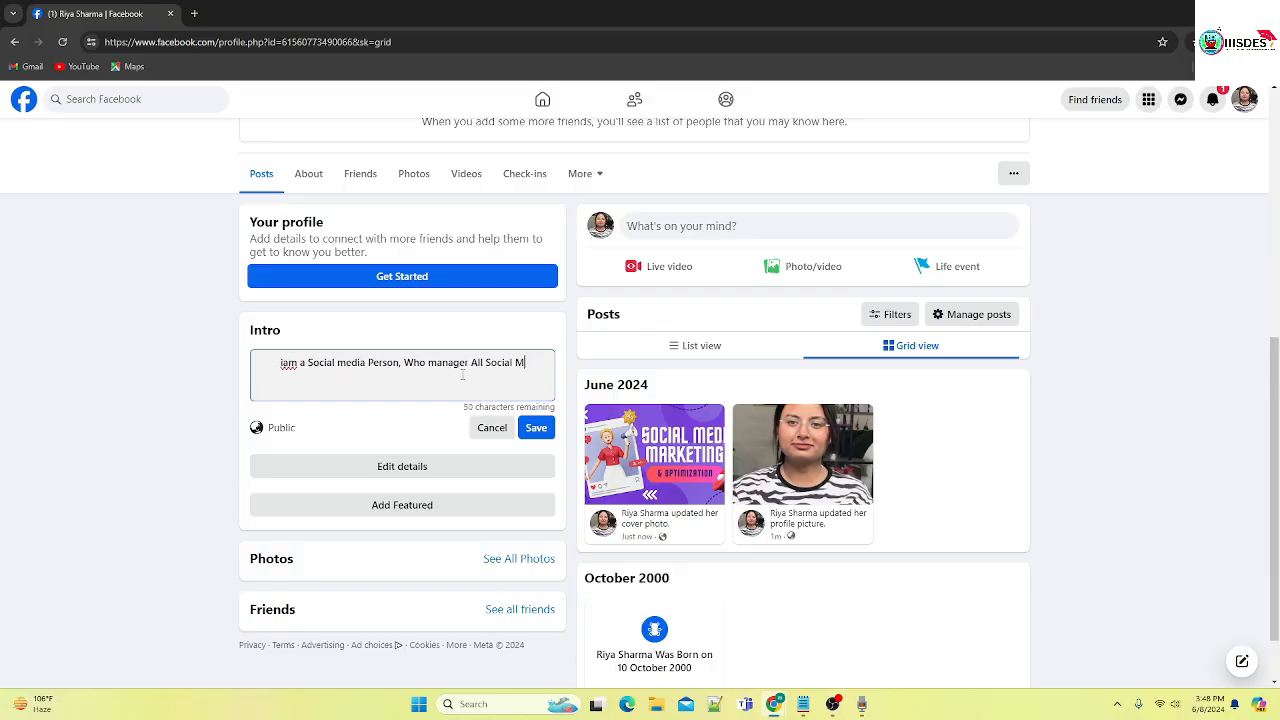
type("edia Han")
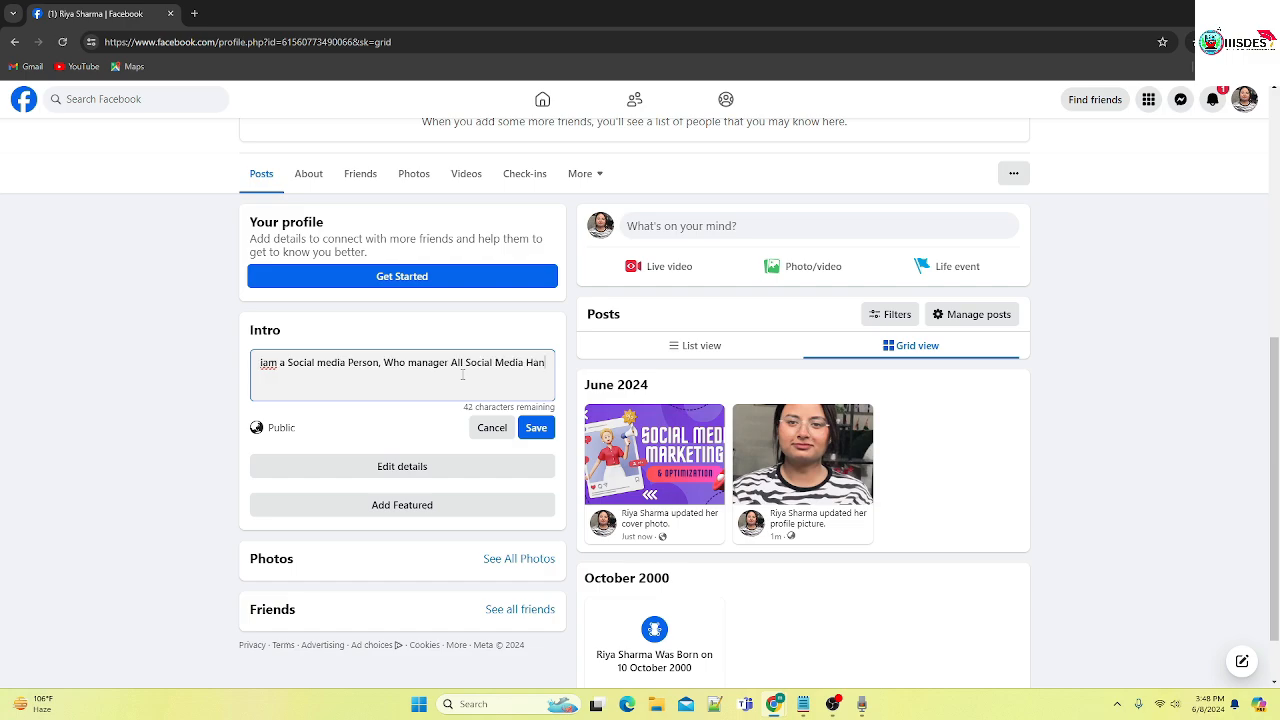
type("del's")
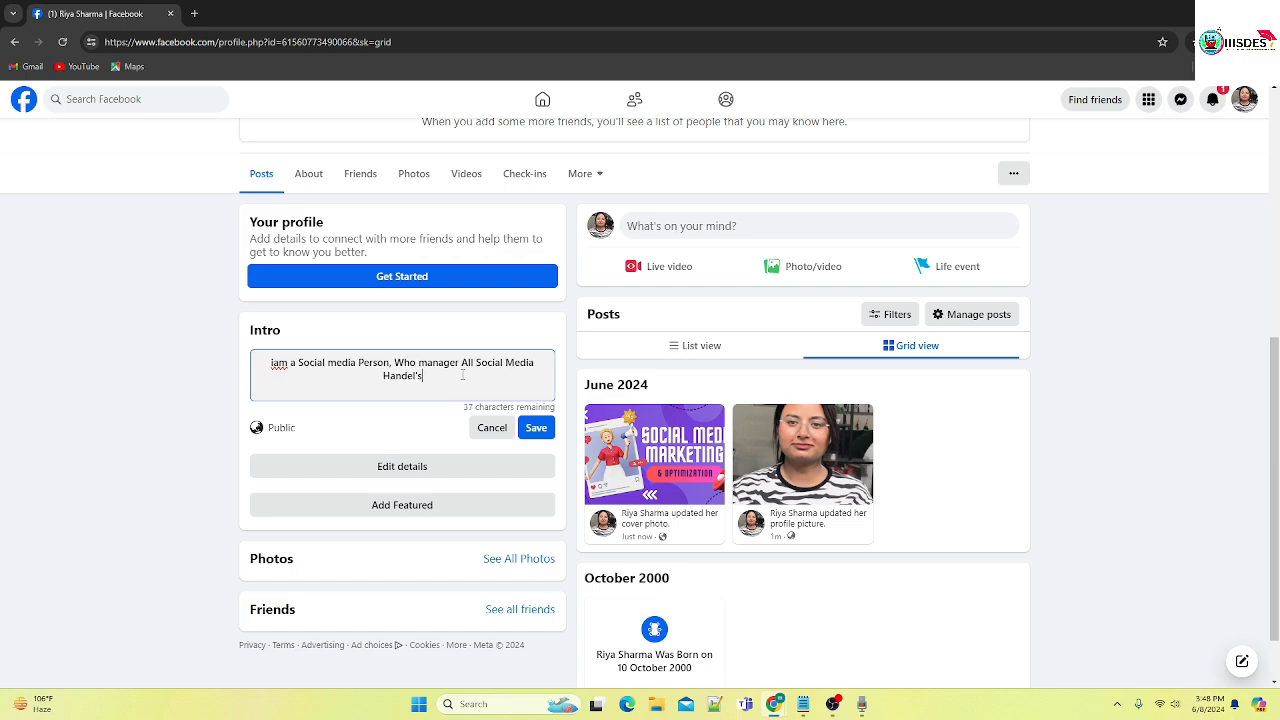
left_click(529, 432)
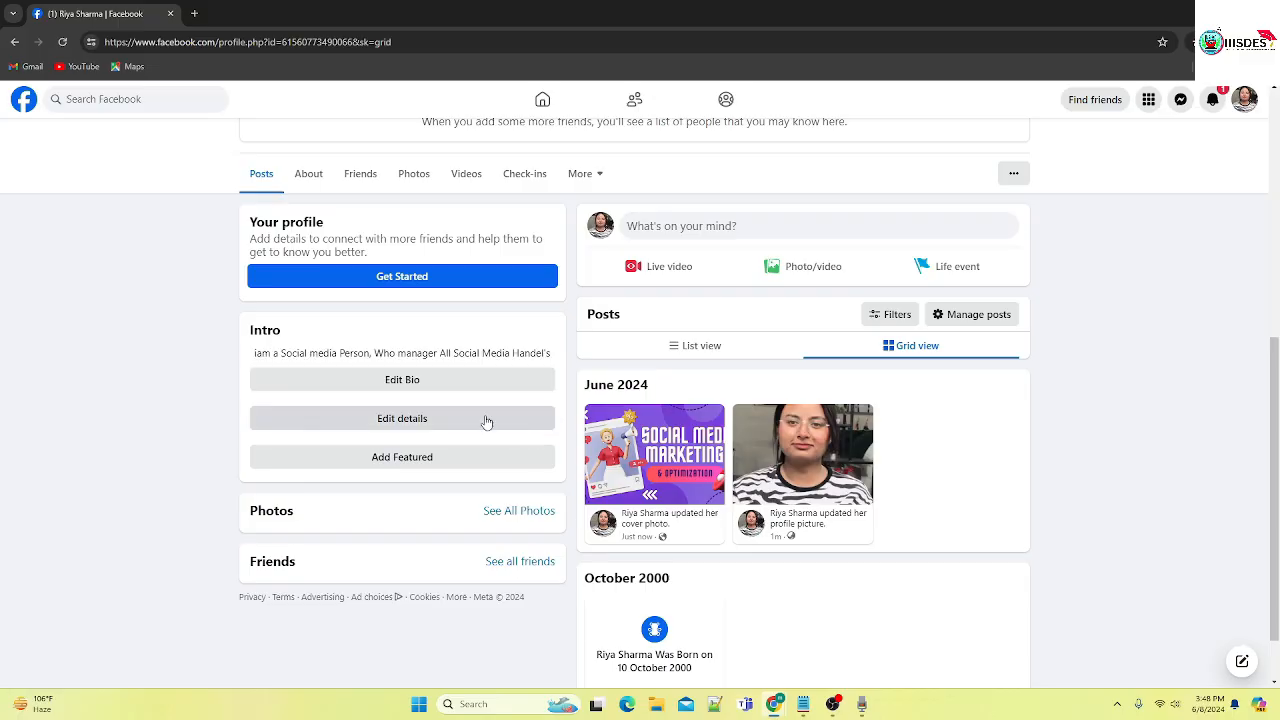
left_click_drag(230, 355, 548, 356)
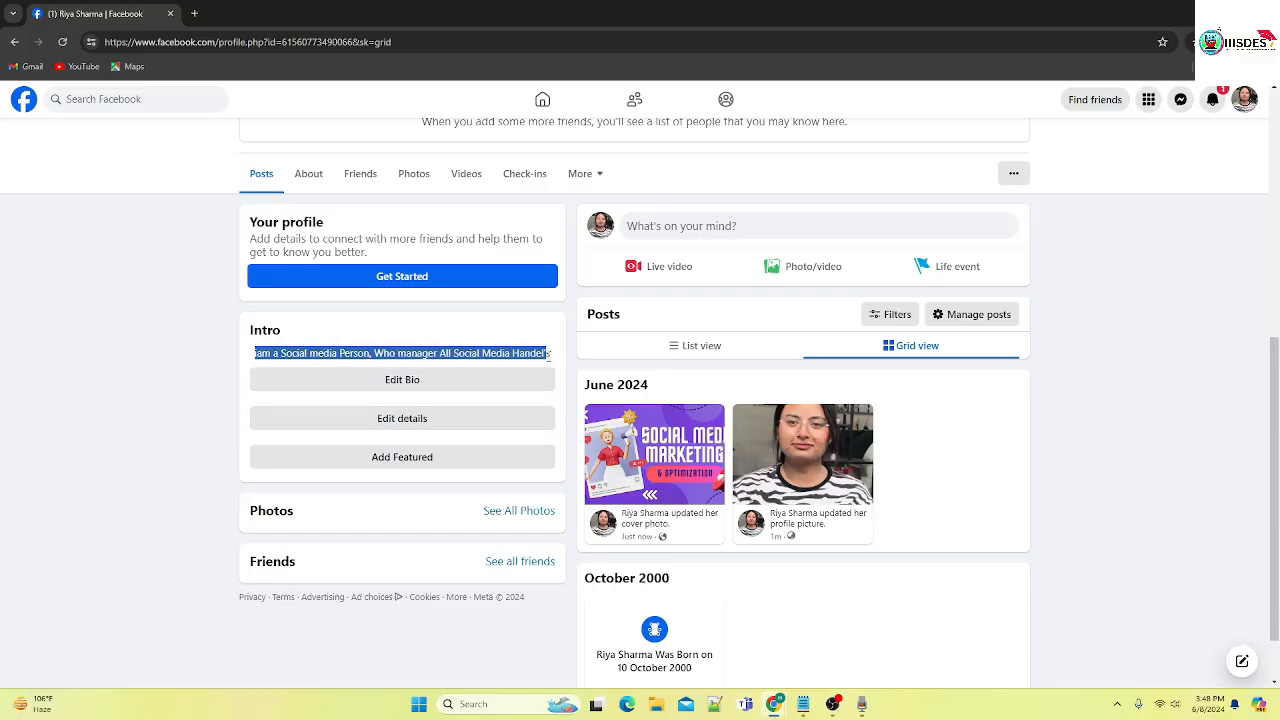
Step: Look through the editable profile details and choose to add pronouns to reach the contact and basic info
left_click(380, 420)
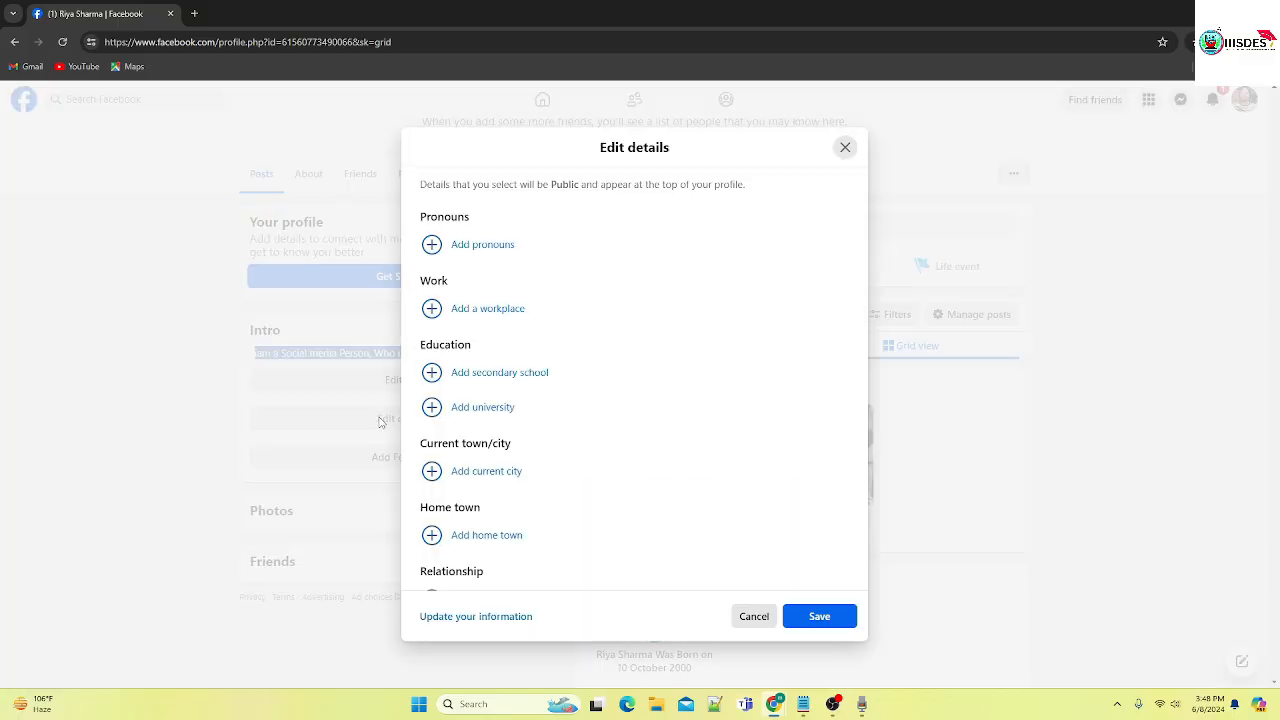
scroll(548, 434, "down", 2)
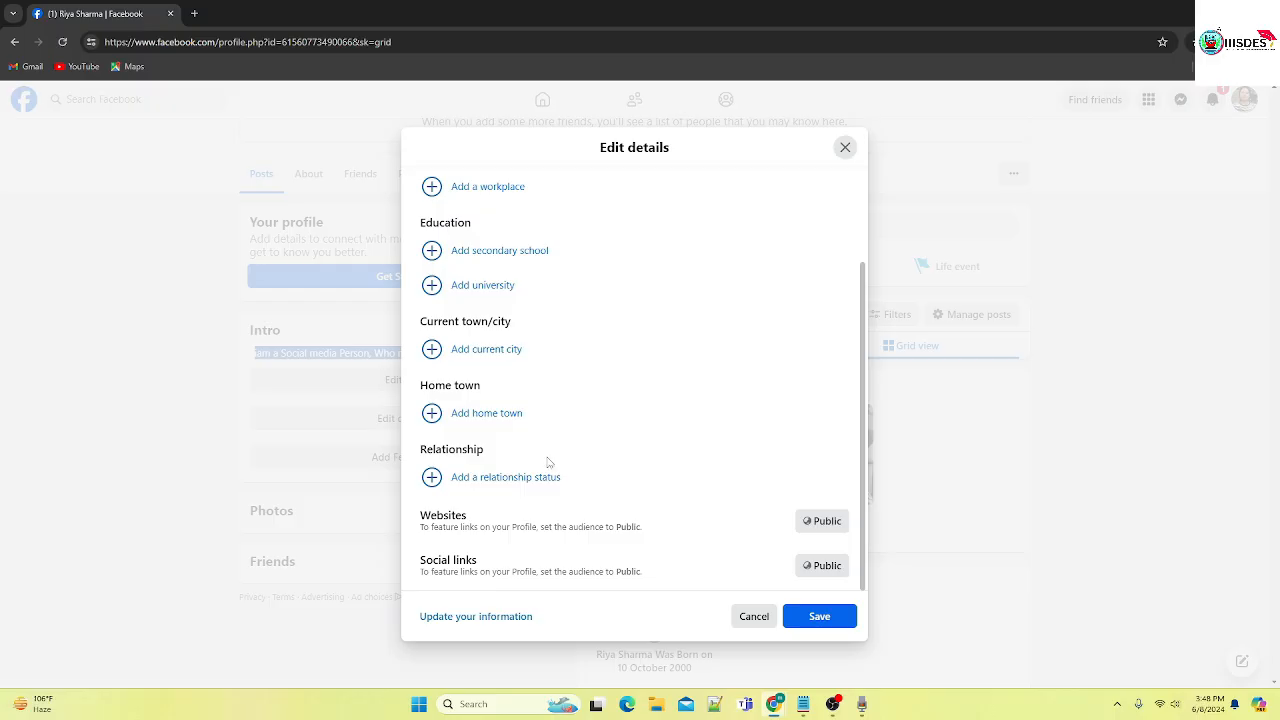
scroll(548, 462, "up", 1)
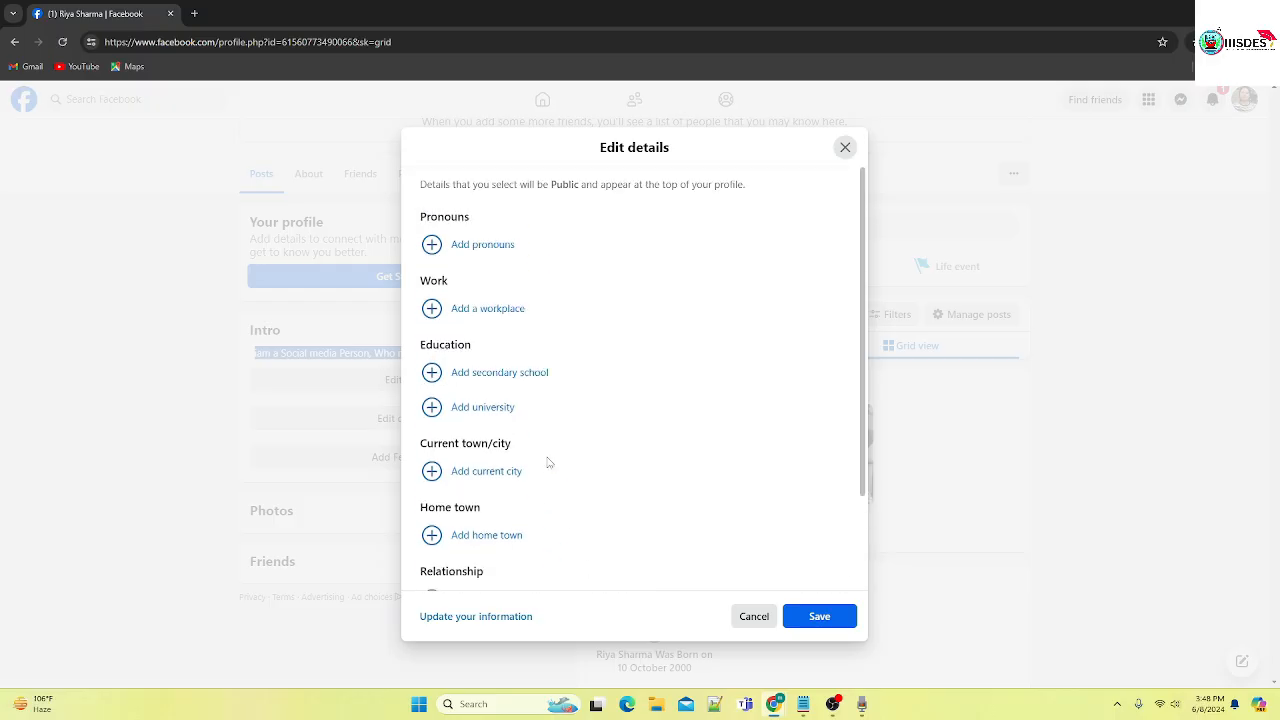
left_click(508, 246)
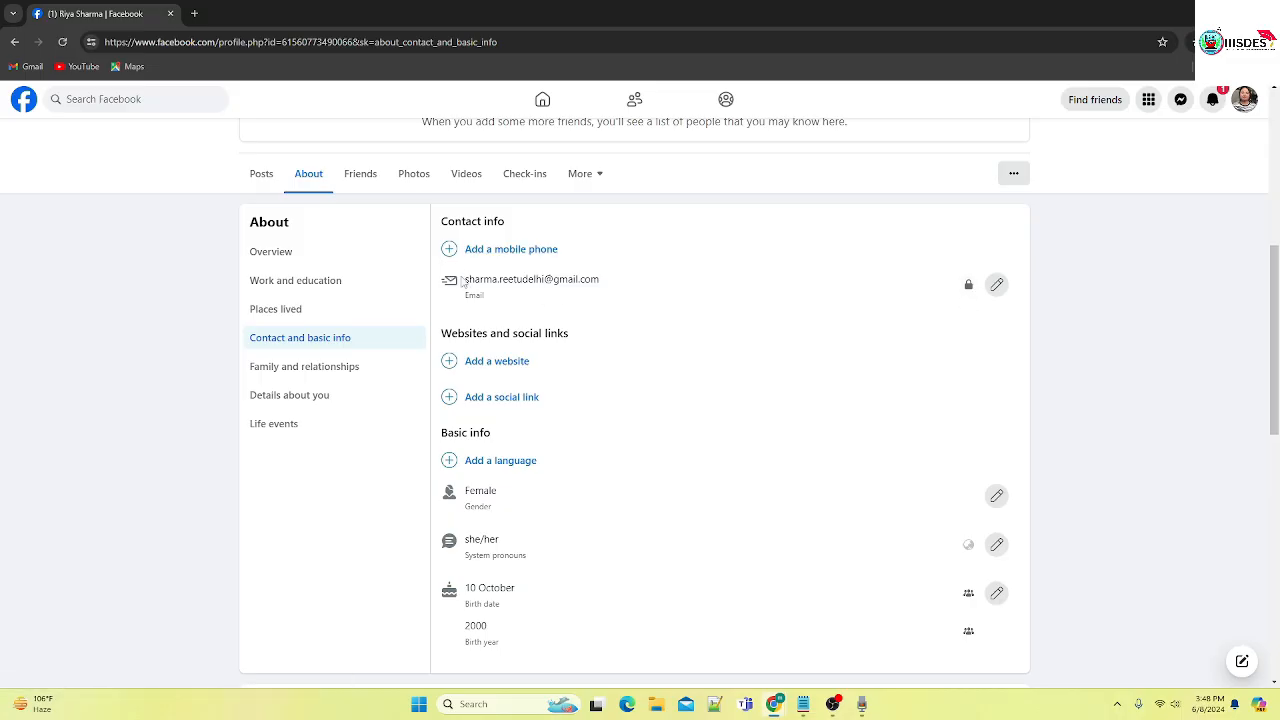
Step: Check the audience of the contact e-mail address and confirm it as Only me
left_click_drag(463, 280, 628, 287)
left_click(969, 287)
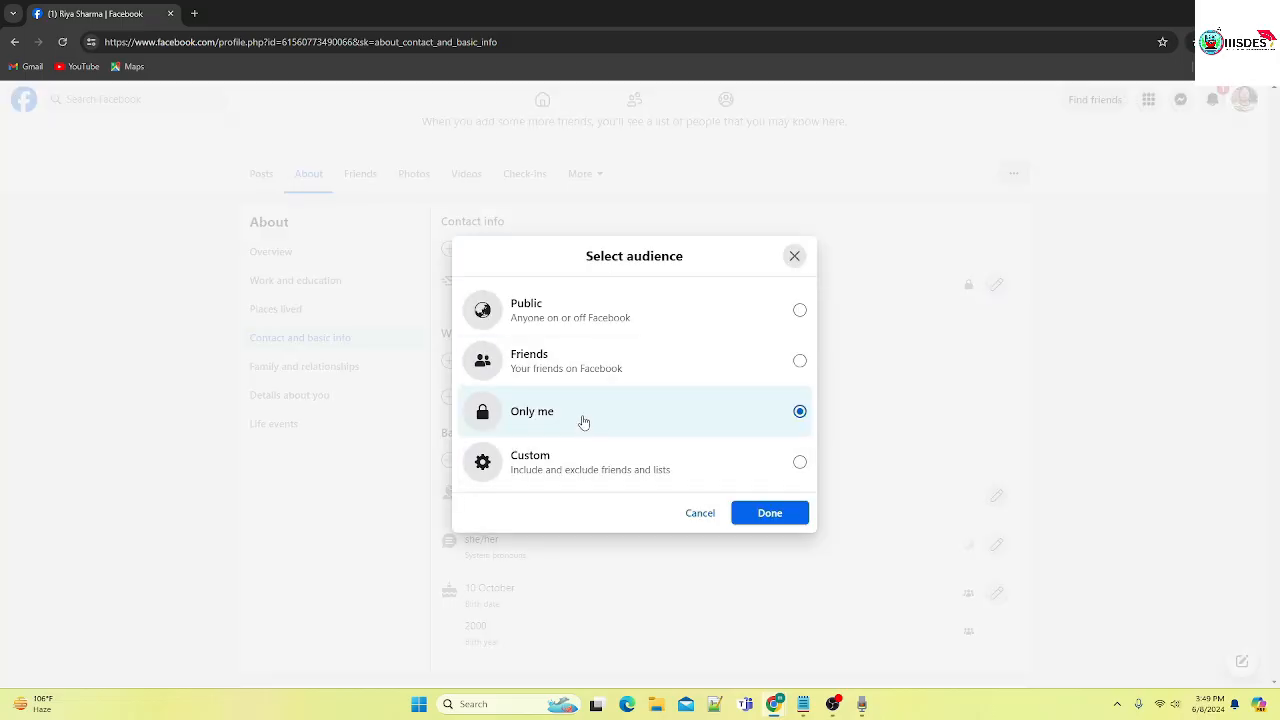
left_click(738, 516)
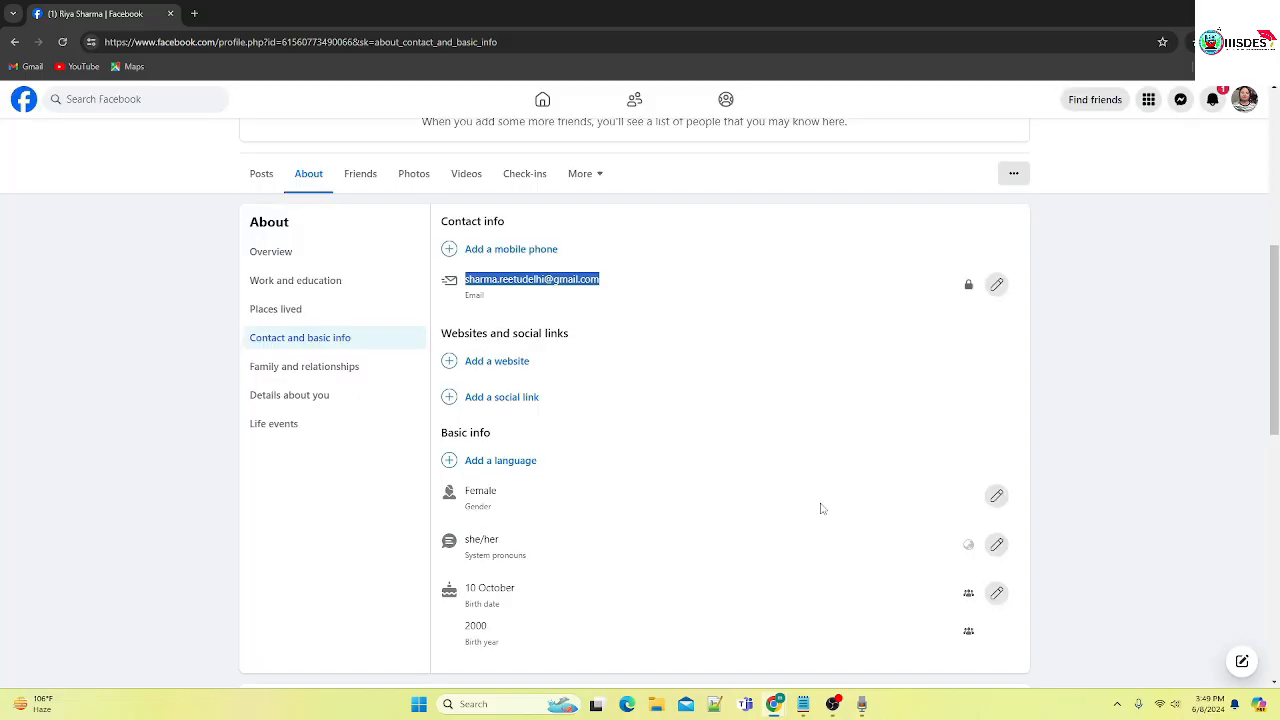
left_click(517, 365)
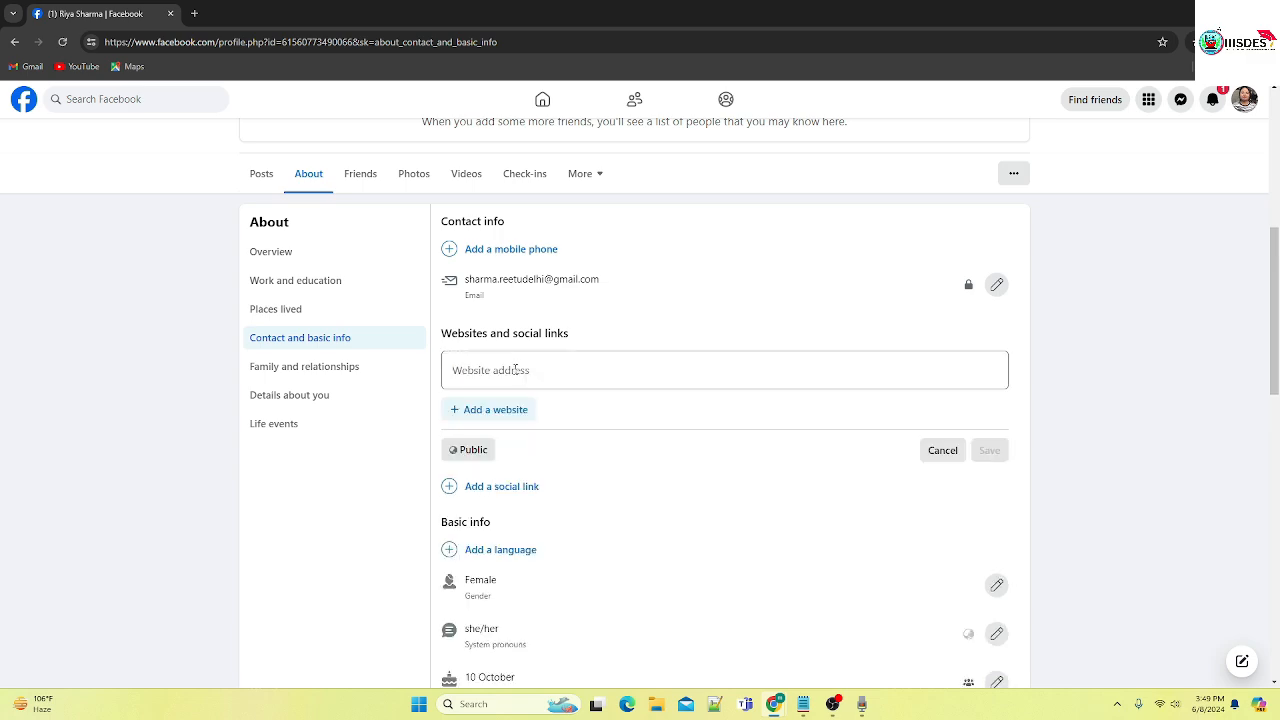
left_click(528, 364)
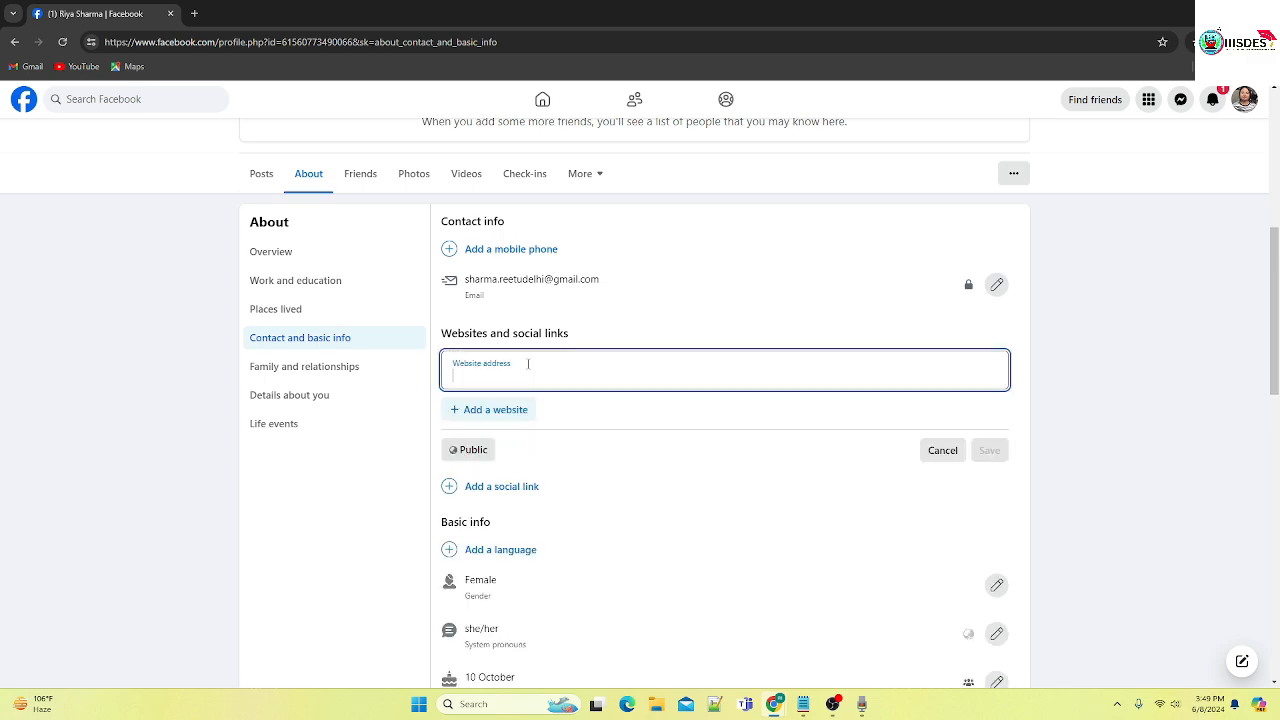
type("www.iiisdes.com")
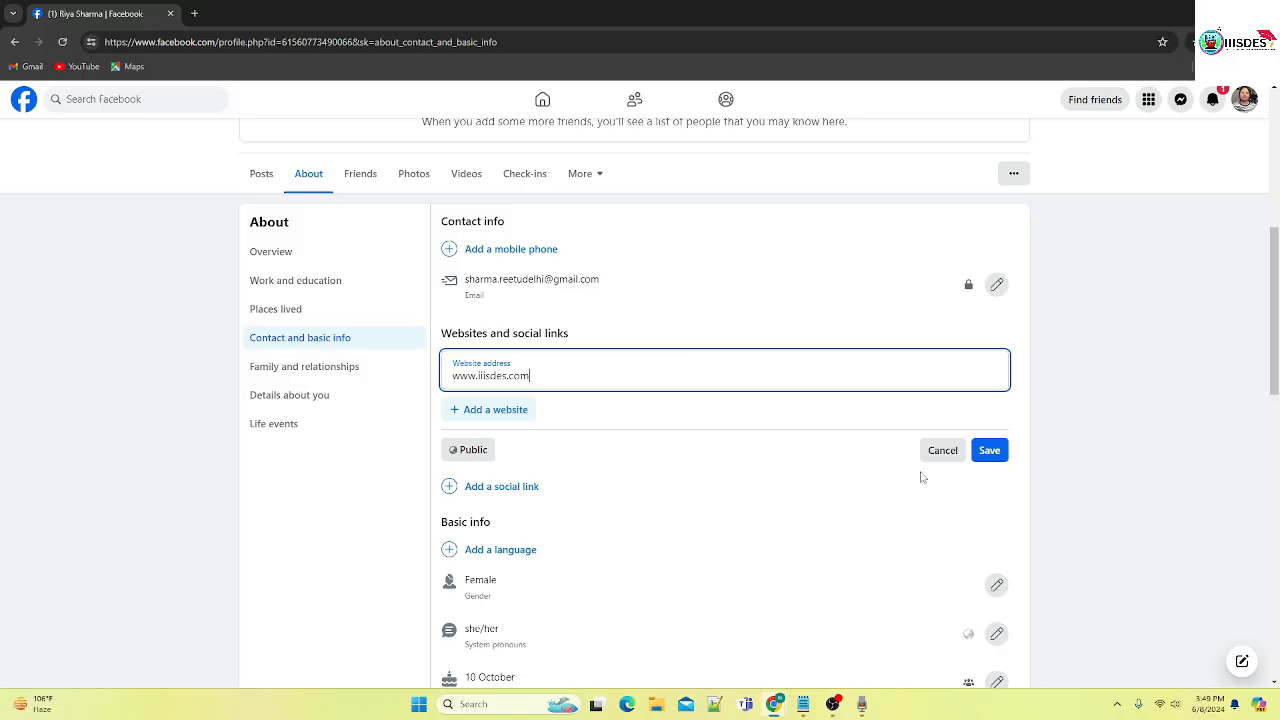
left_click(974, 443)
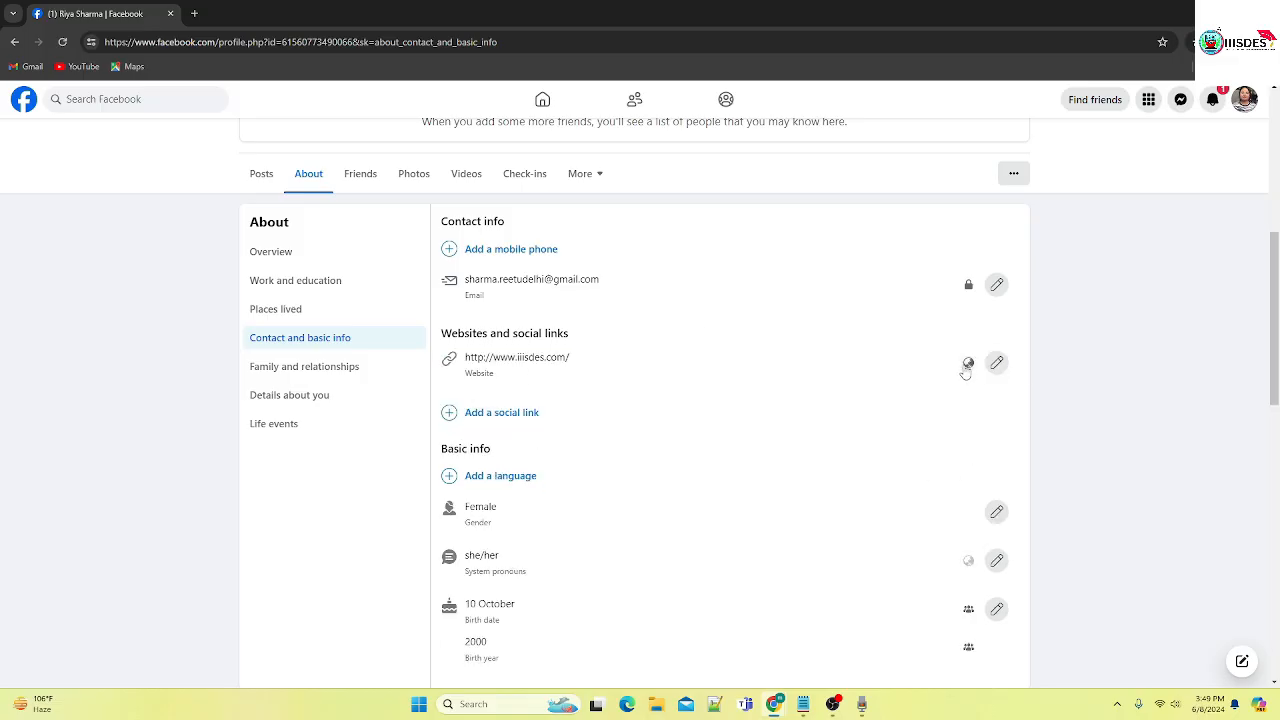
left_click(967, 364)
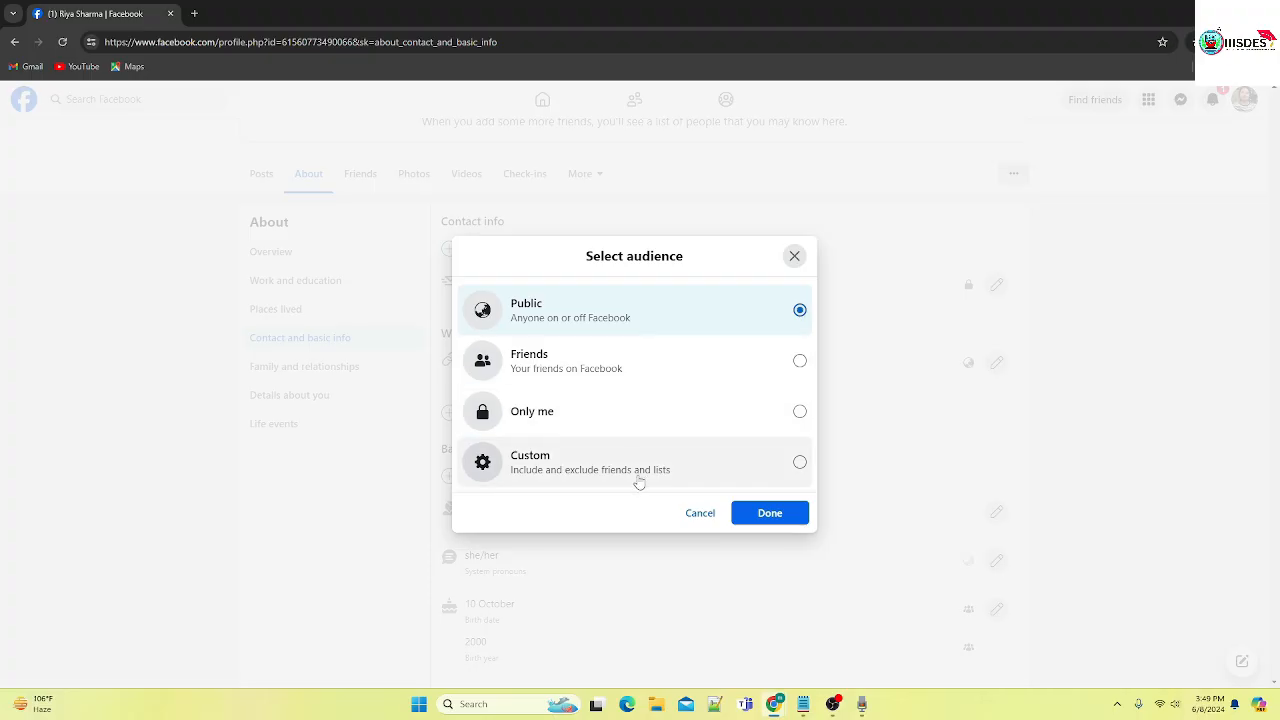
left_click(778, 519)
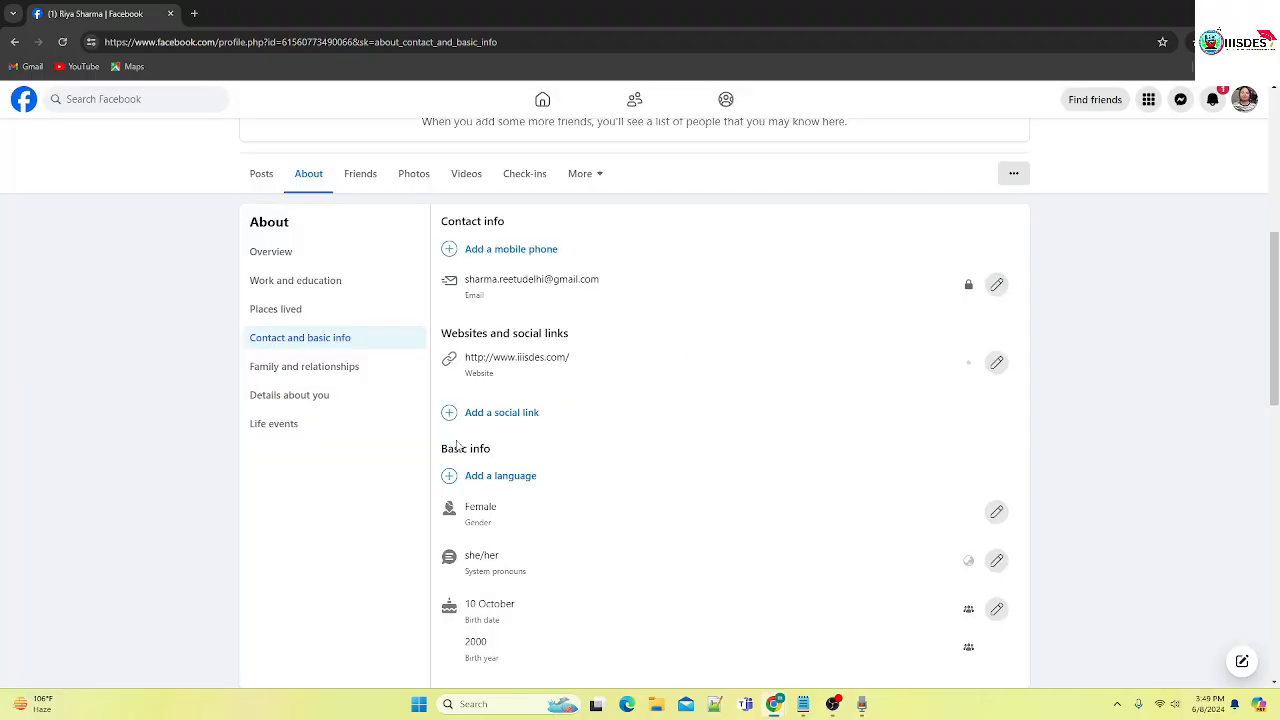
scroll(540, 400, "down", 1)
left_click(501, 346)
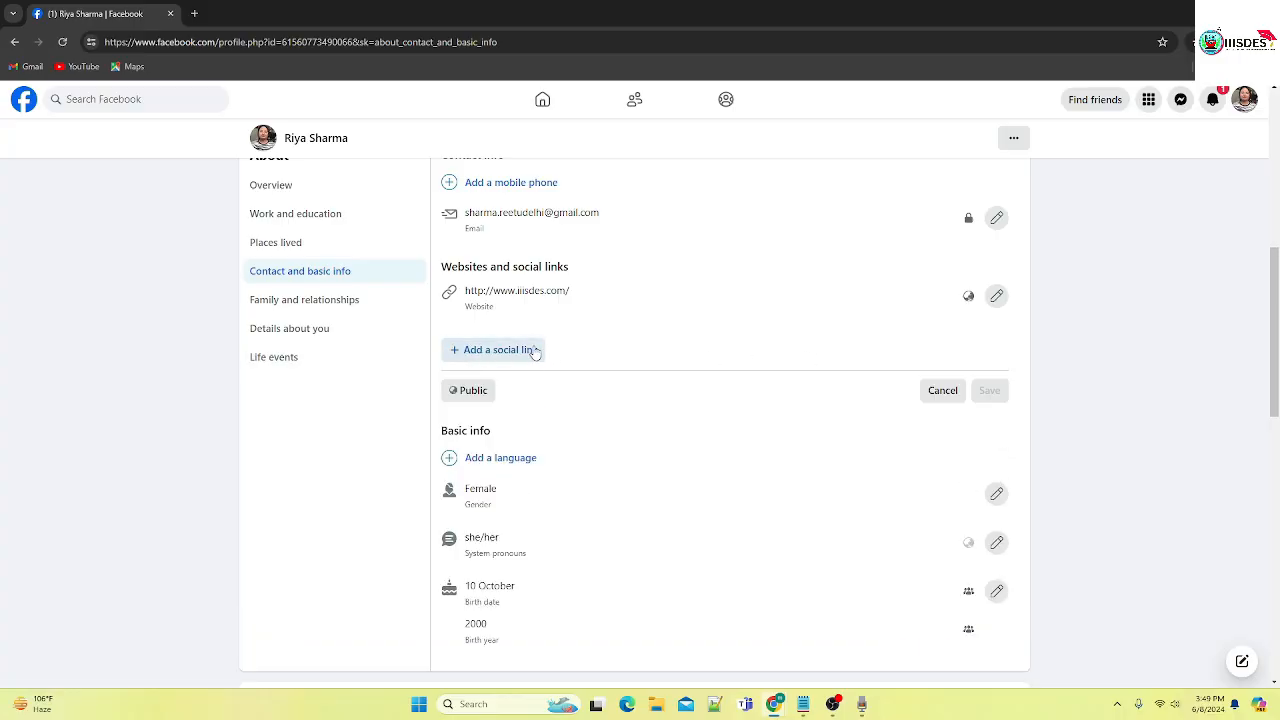
scroll(528, 420, "down", 1)
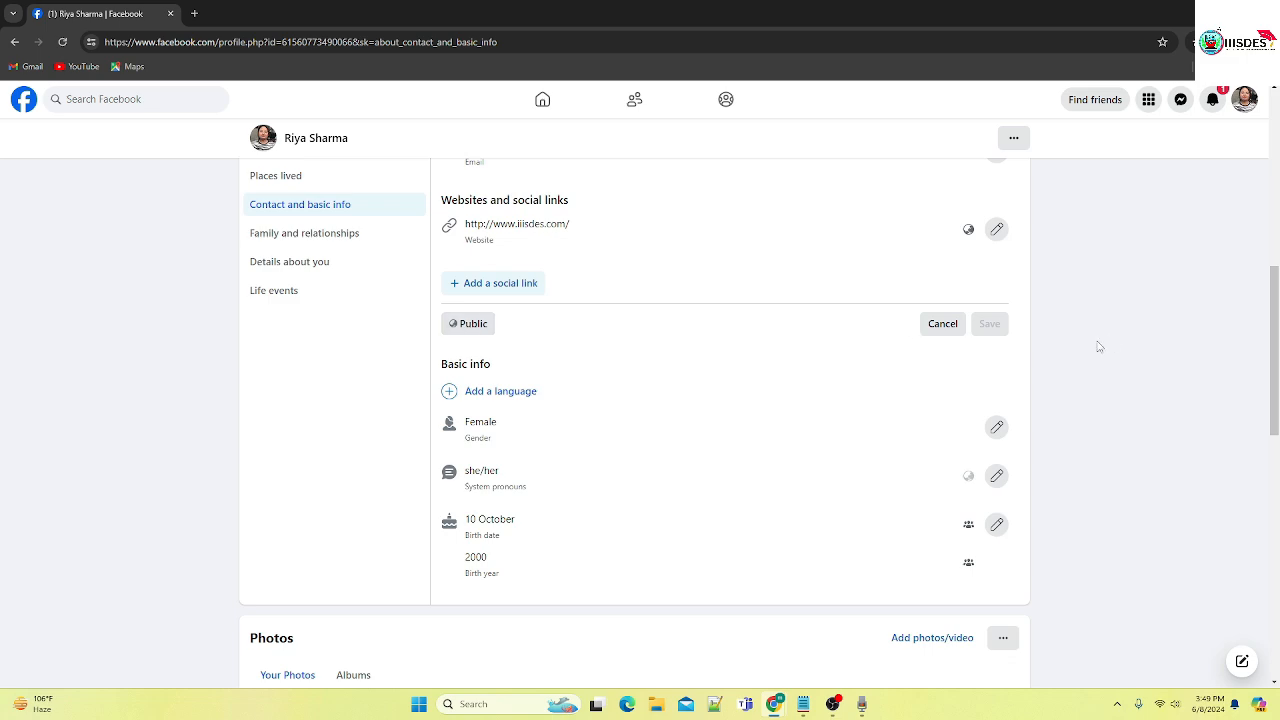
left_click(944, 325)
Step: Add English and Hindi as public languages in the basic info and save them
left_click(487, 346)
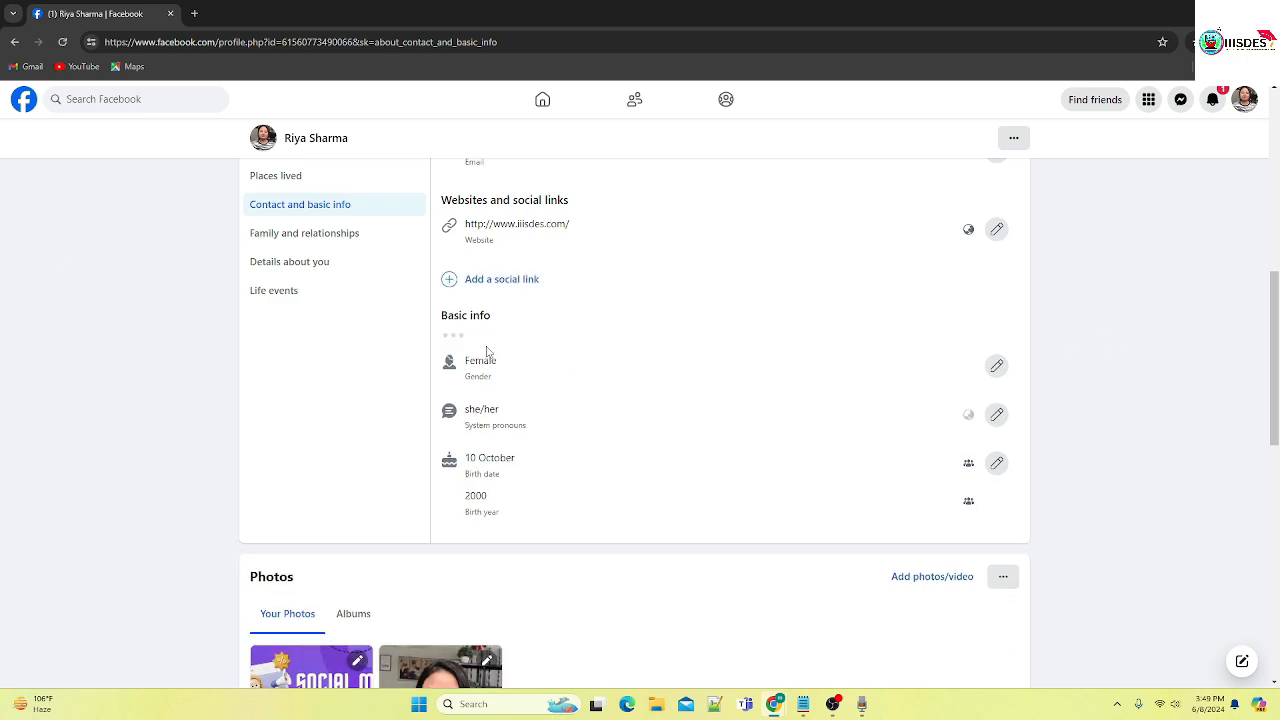
scroll(487, 348, "up", 1)
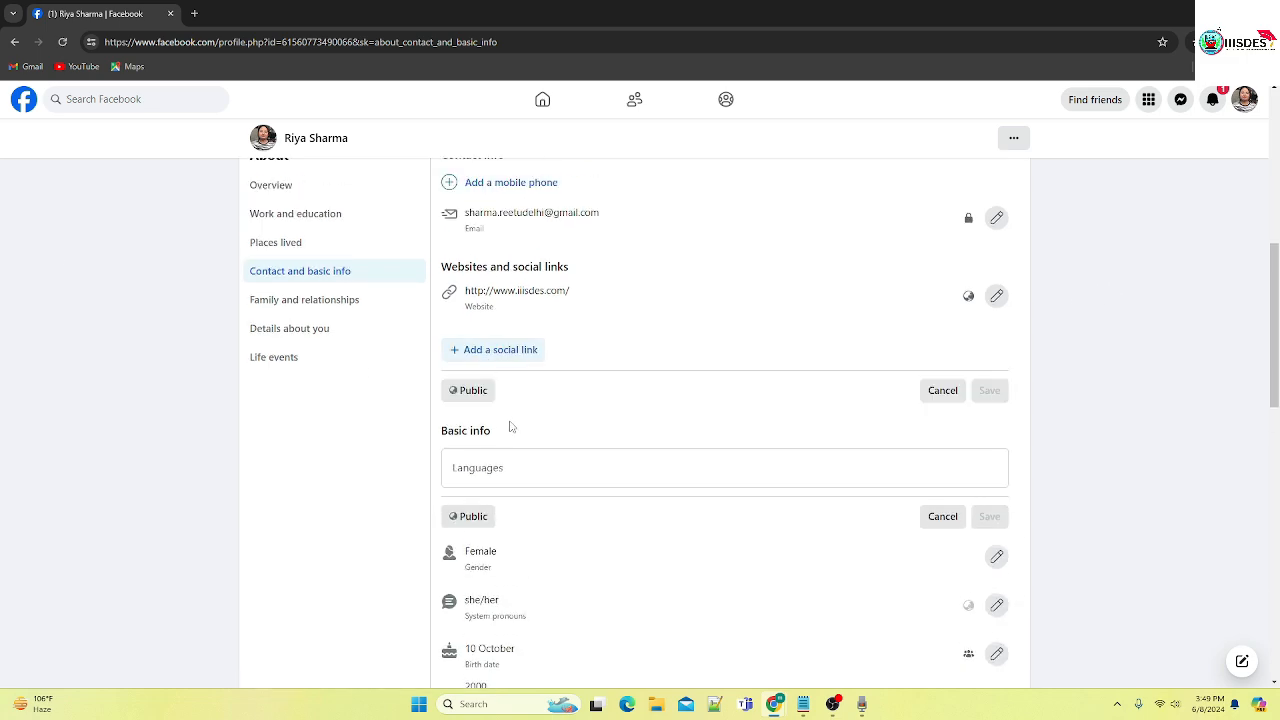
left_click(935, 397)
left_click(570, 428)
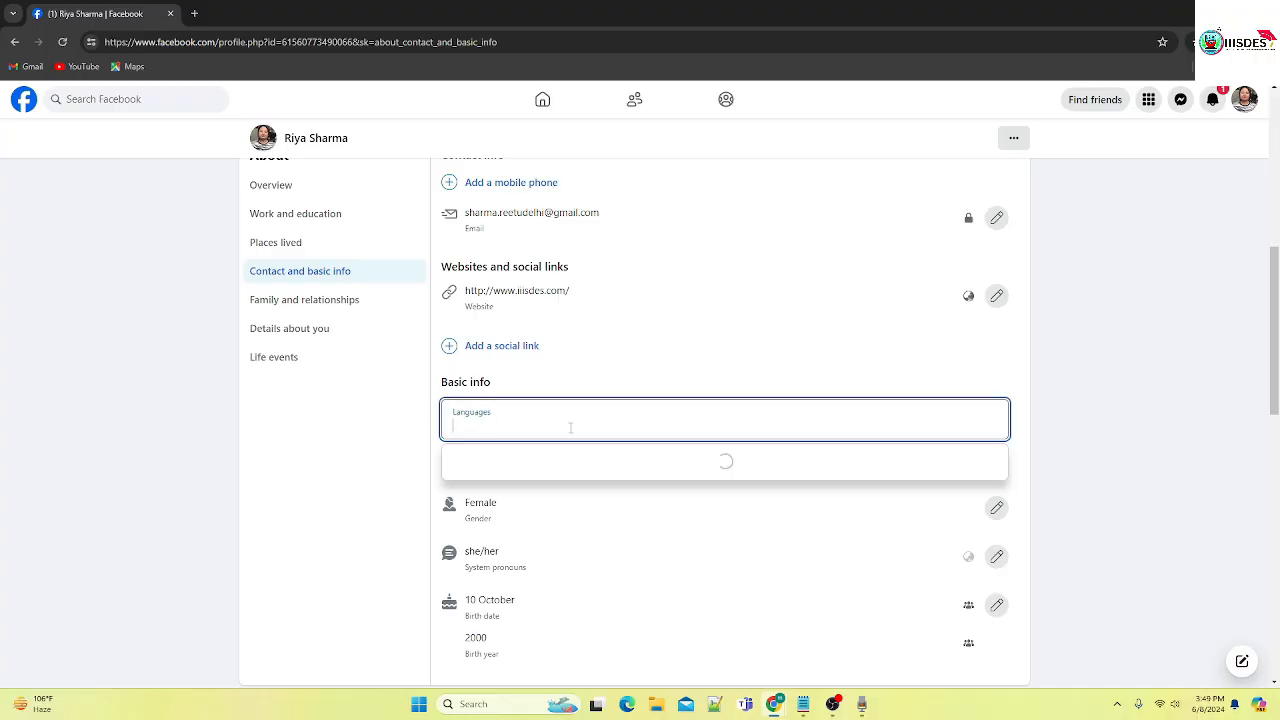
type("e")
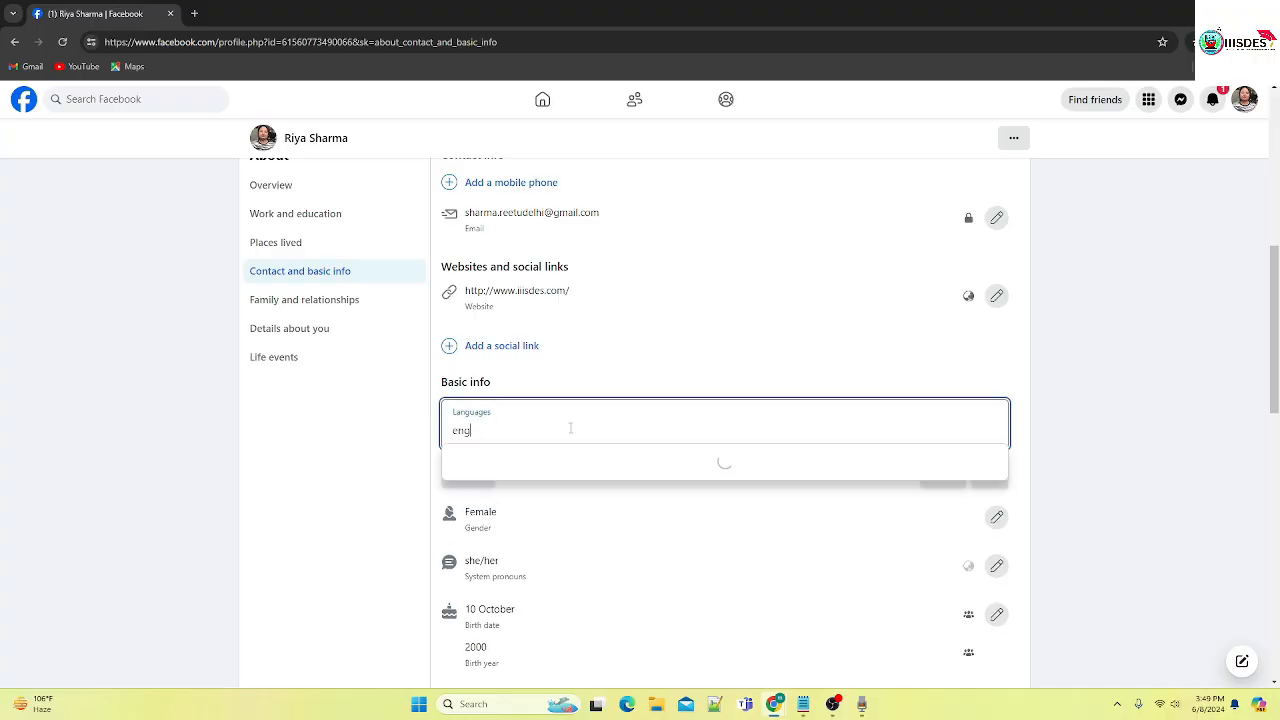
type("ng")
left_click(537, 471)
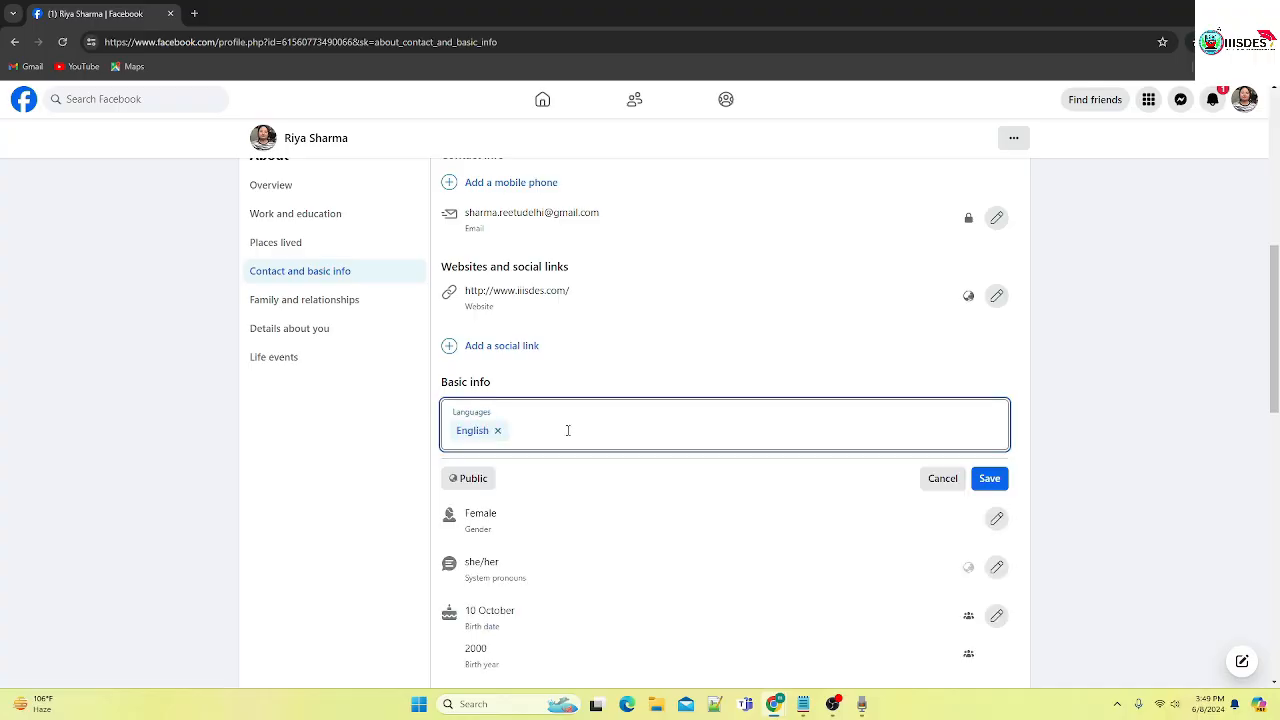
type("h Hi")
type("n")
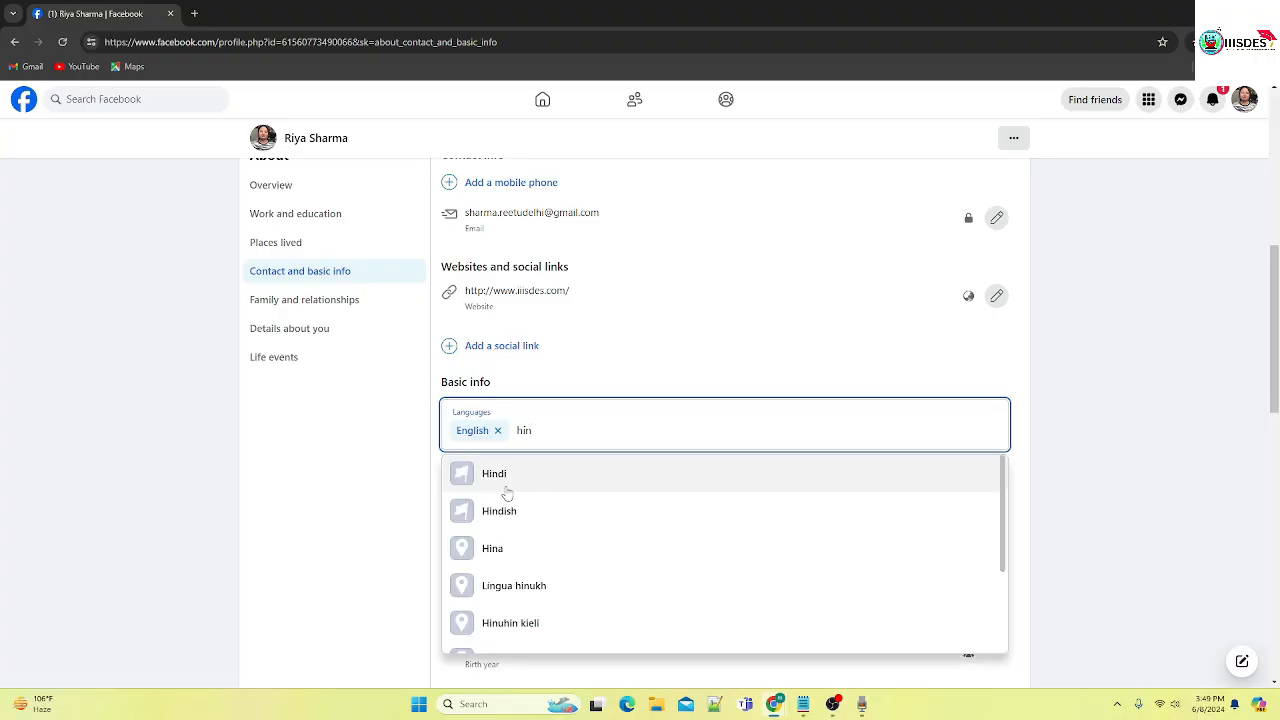
left_click(505, 486)
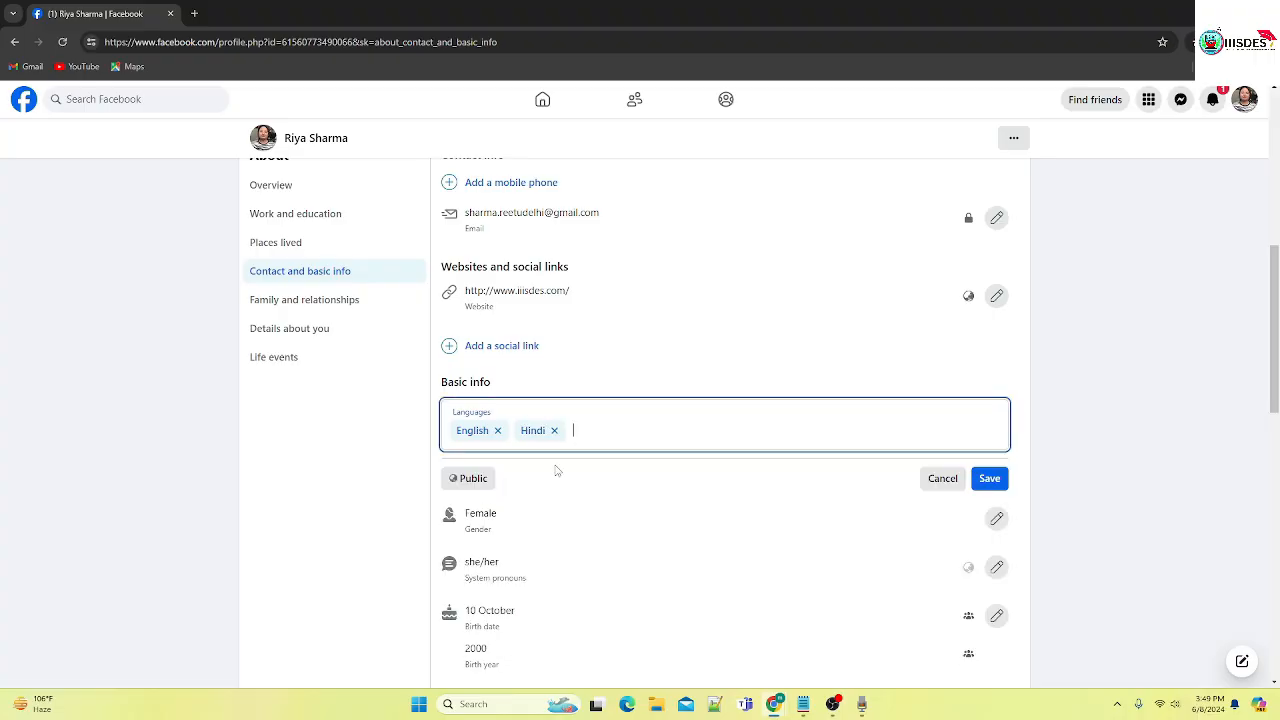
left_click(989, 480)
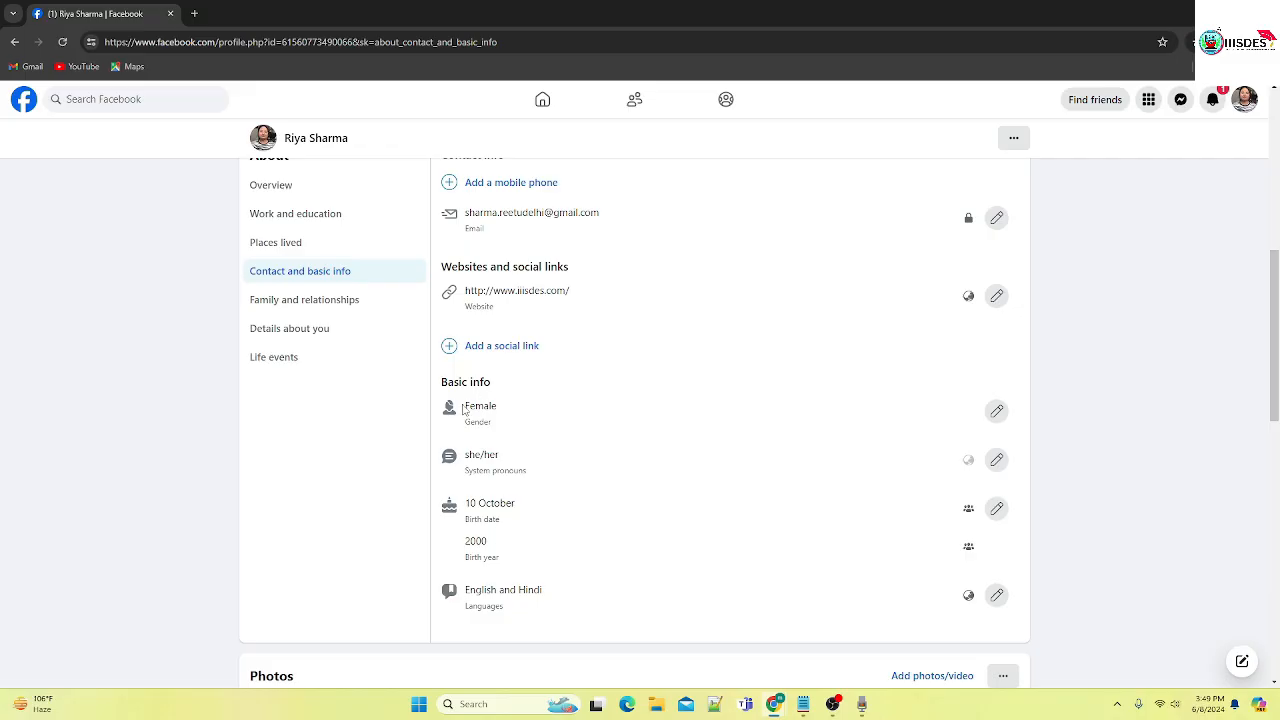
Step: Restrict the audience of both the birth date and the birth year to Only me
mouse_move(462, 410)
left_mouse_down()
mouse_move(517, 442)
mouse_move(770, 486)
left_mouse_up()
scroll(770, 486, "down", 1)
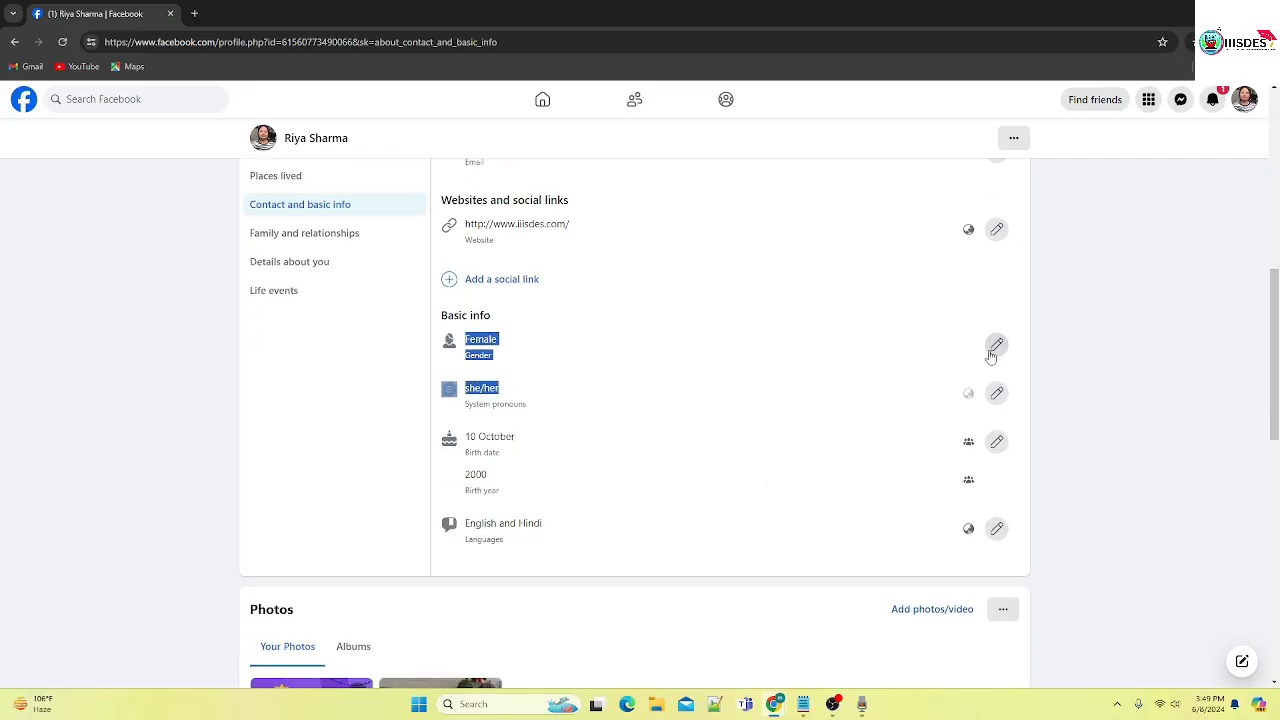
left_click_drag(462, 432, 501, 434)
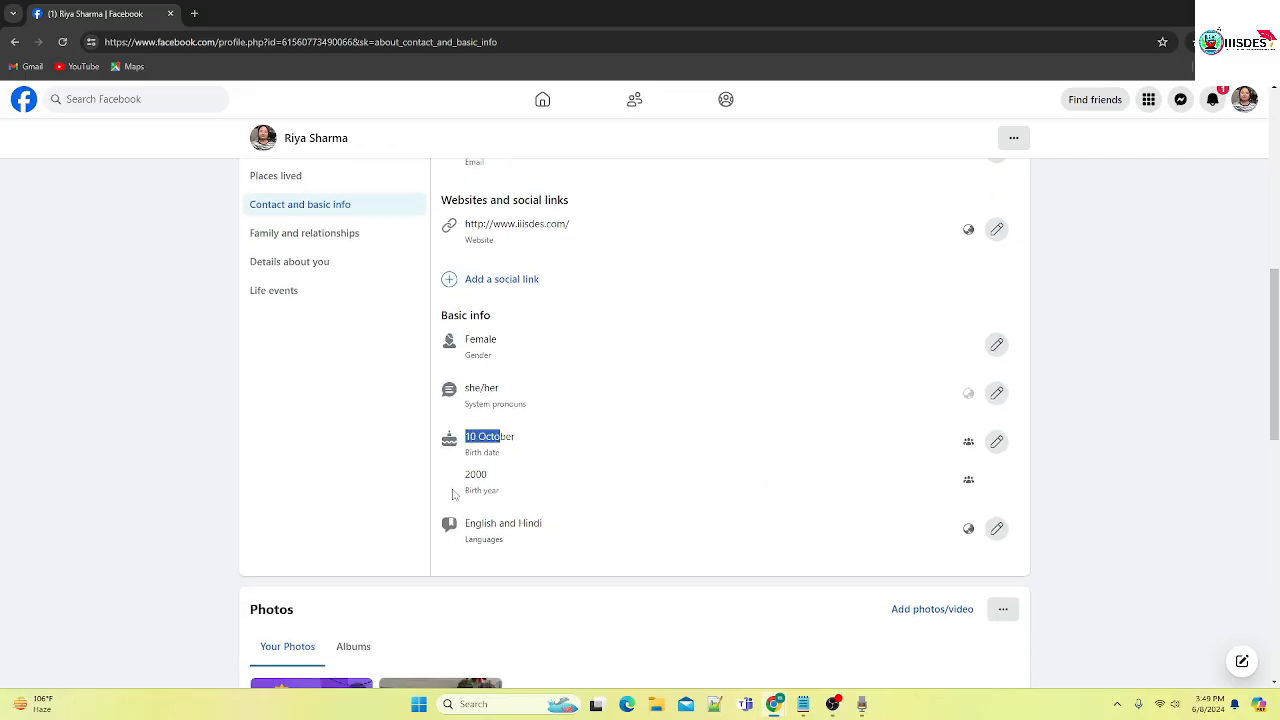
left_click(968, 441)
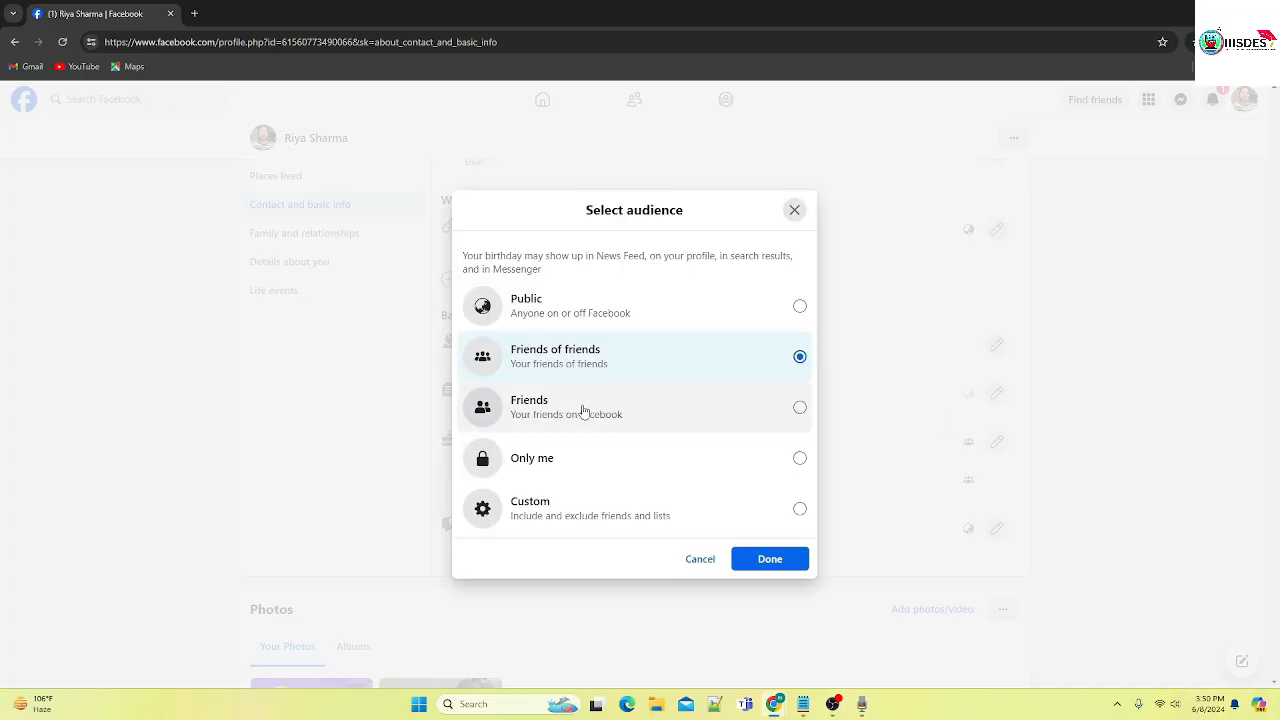
left_click(591, 458)
left_click(771, 559)
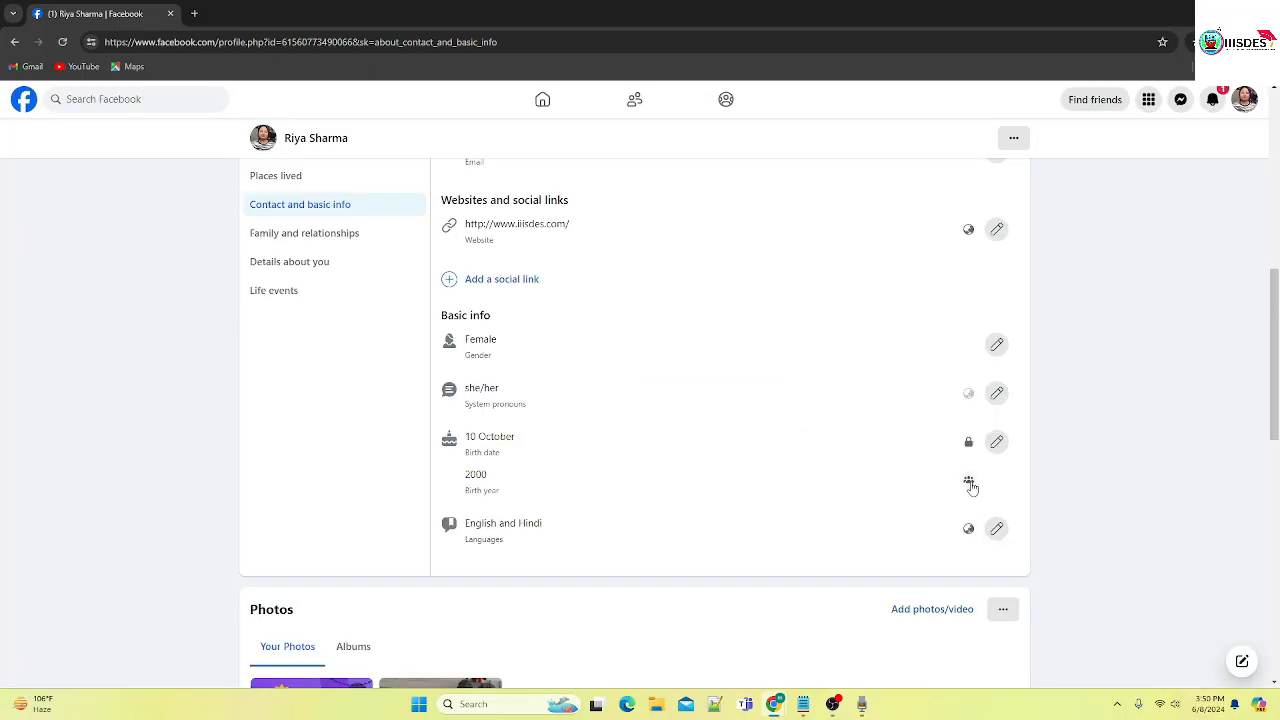
left_click(968, 480)
left_click(731, 458)
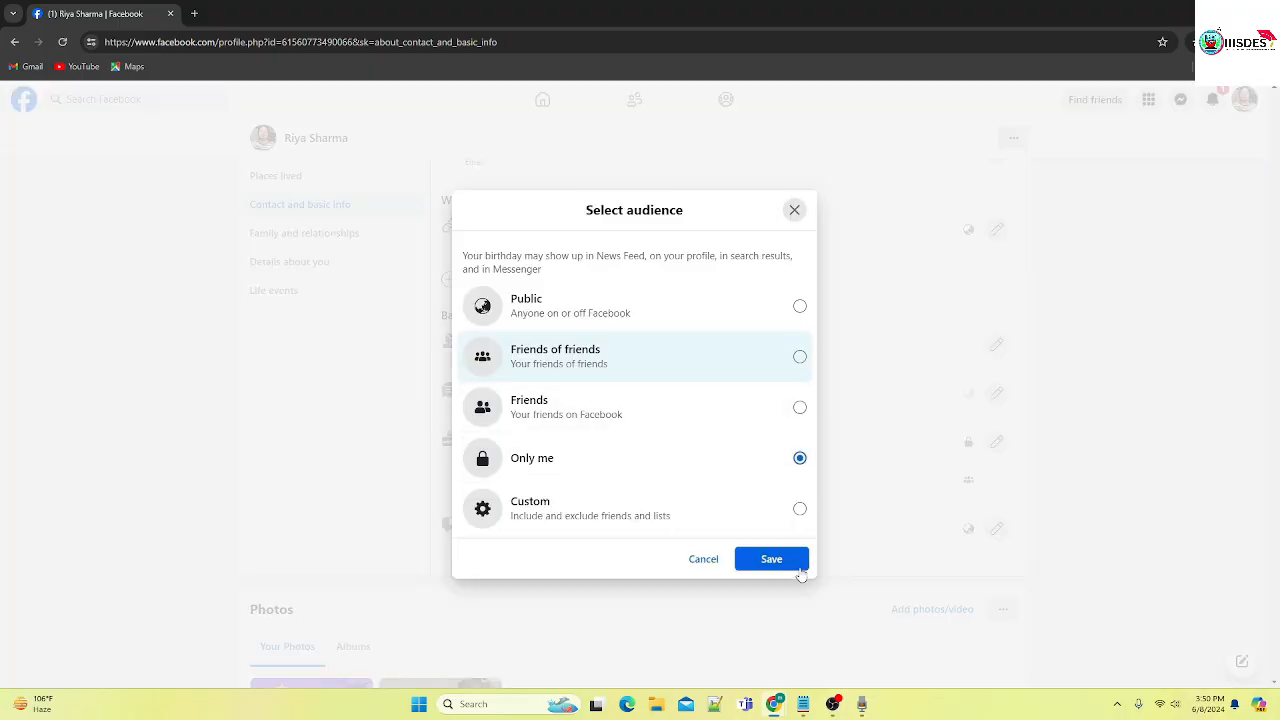
left_click(771, 559)
Step: Start a workplace entry in the About overview with IIISDES Digital Marketing Institute as the company
scroll(874, 491, "down", 3)
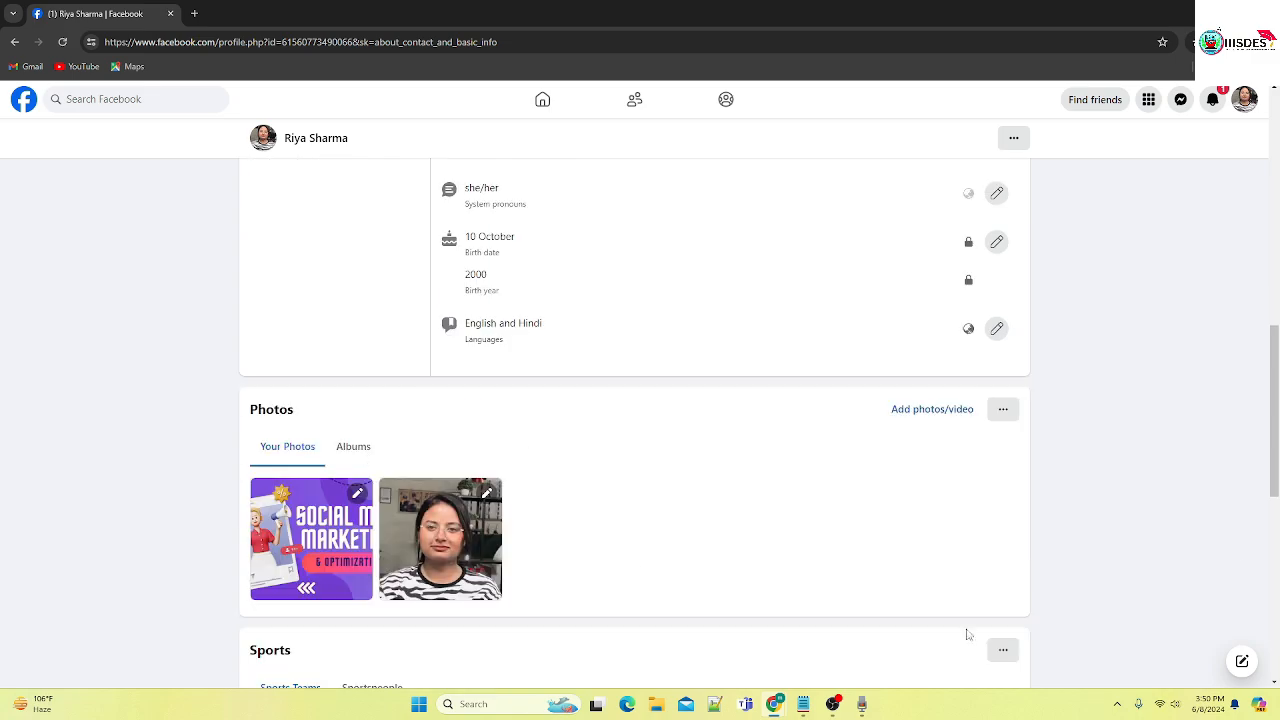
scroll(637, 556, "up", 5)
left_click(314, 390)
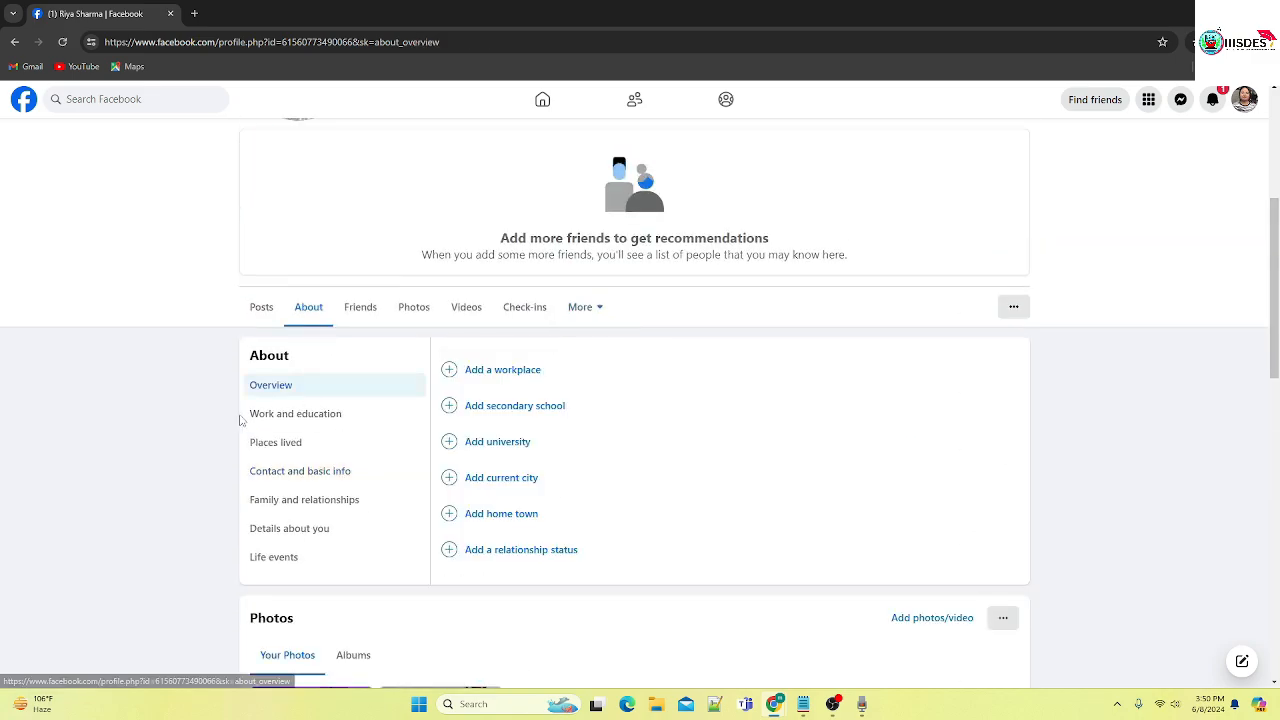
left_click(489, 370)
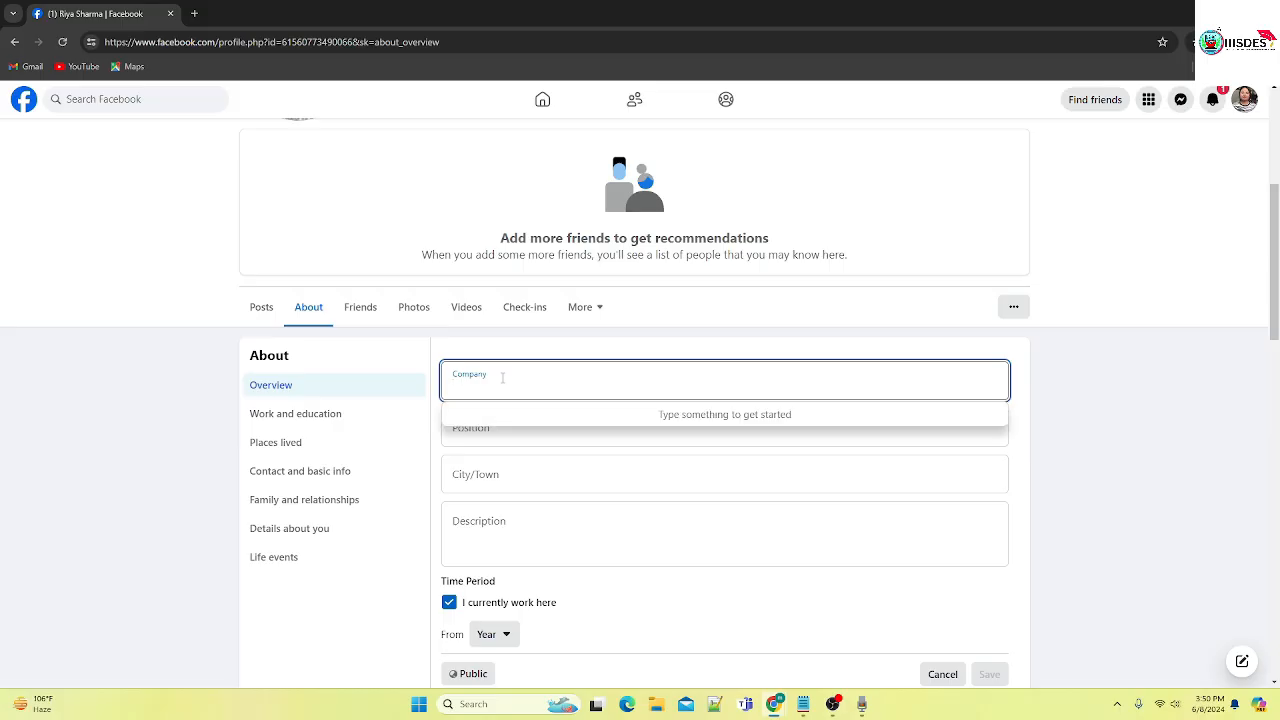
type("IIISDES")
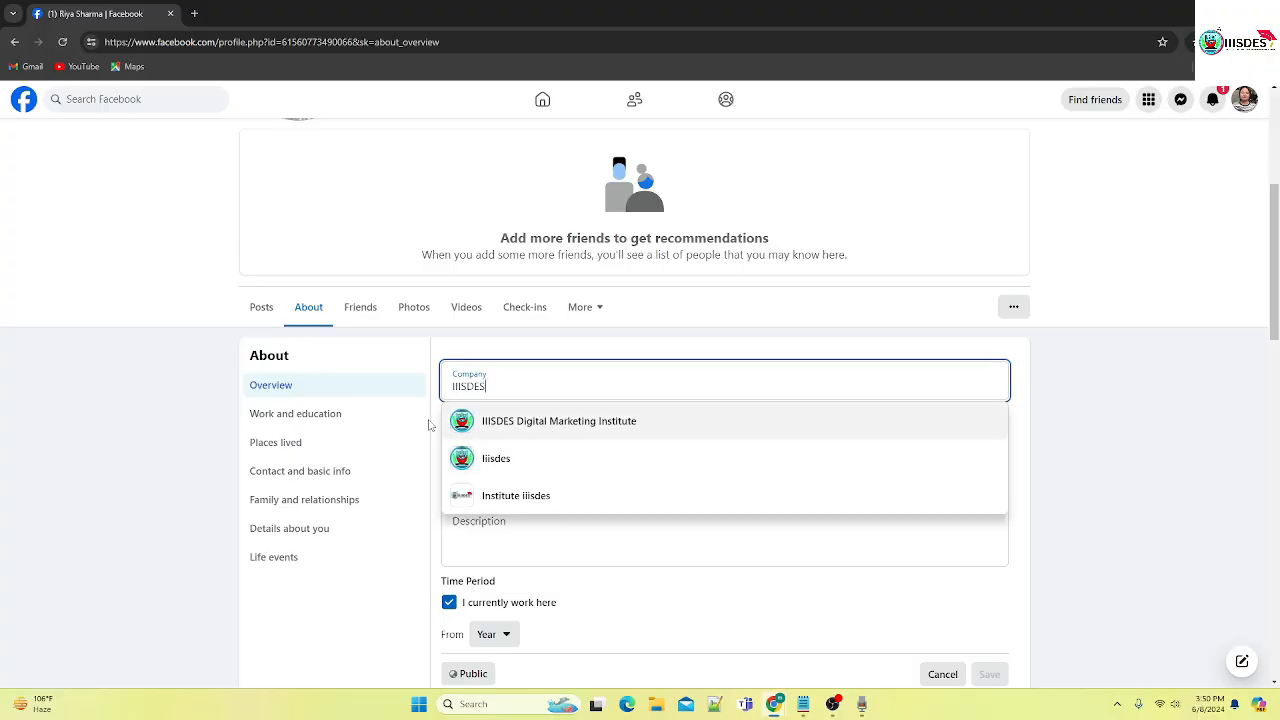
left_click(516, 421)
Step: Set the workplace position to Social Media Manager and the city to Delhi, India, and save the entry
left_click(514, 431)
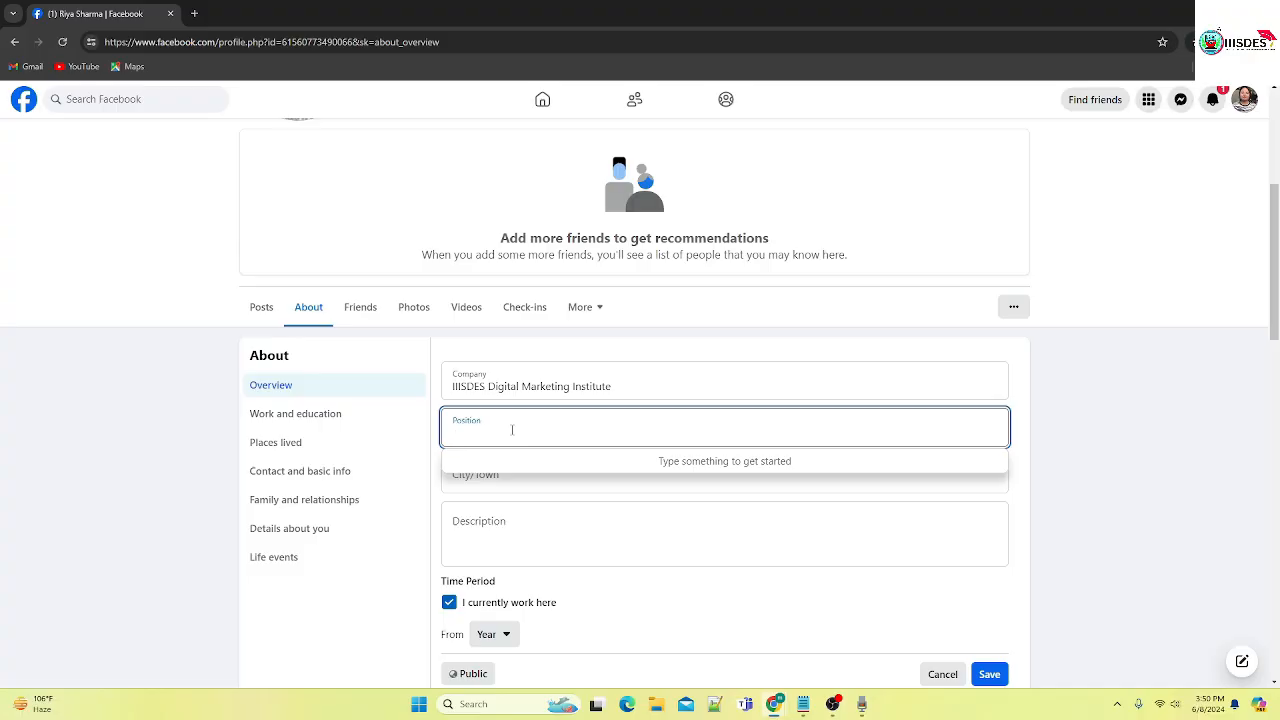
type("Social Media")
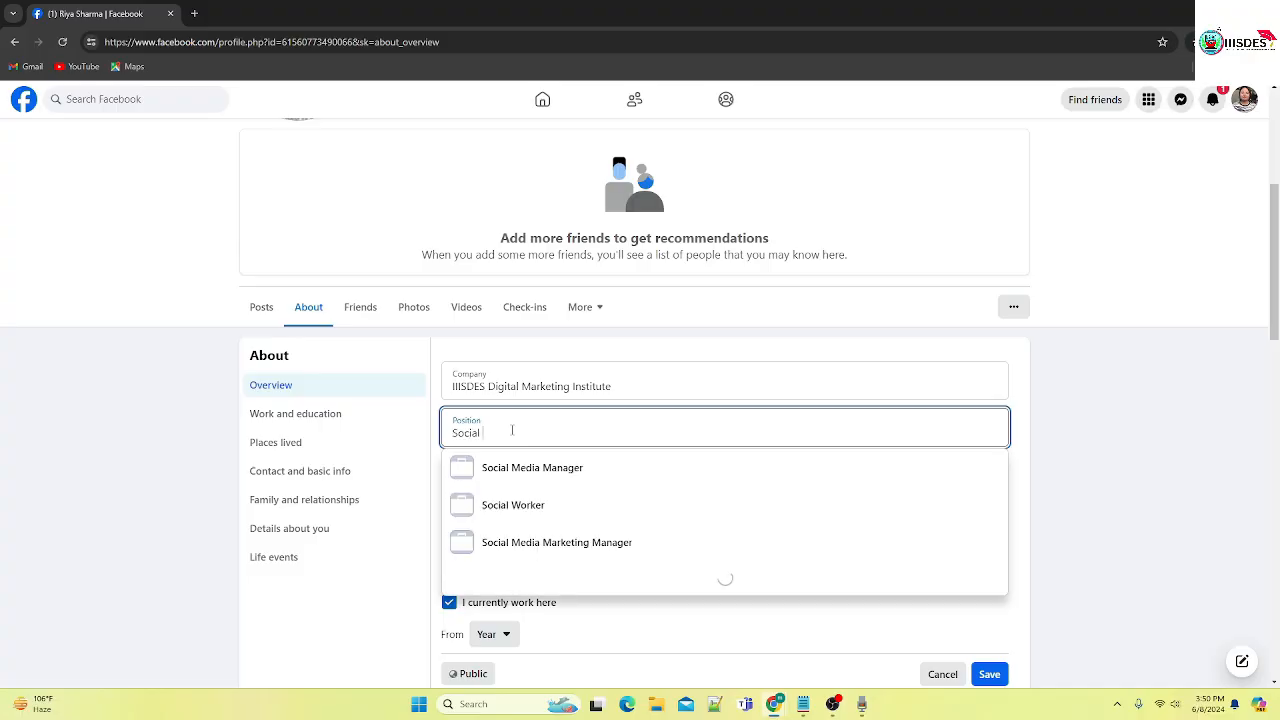
left_click(594, 469)
left_click(487, 490)
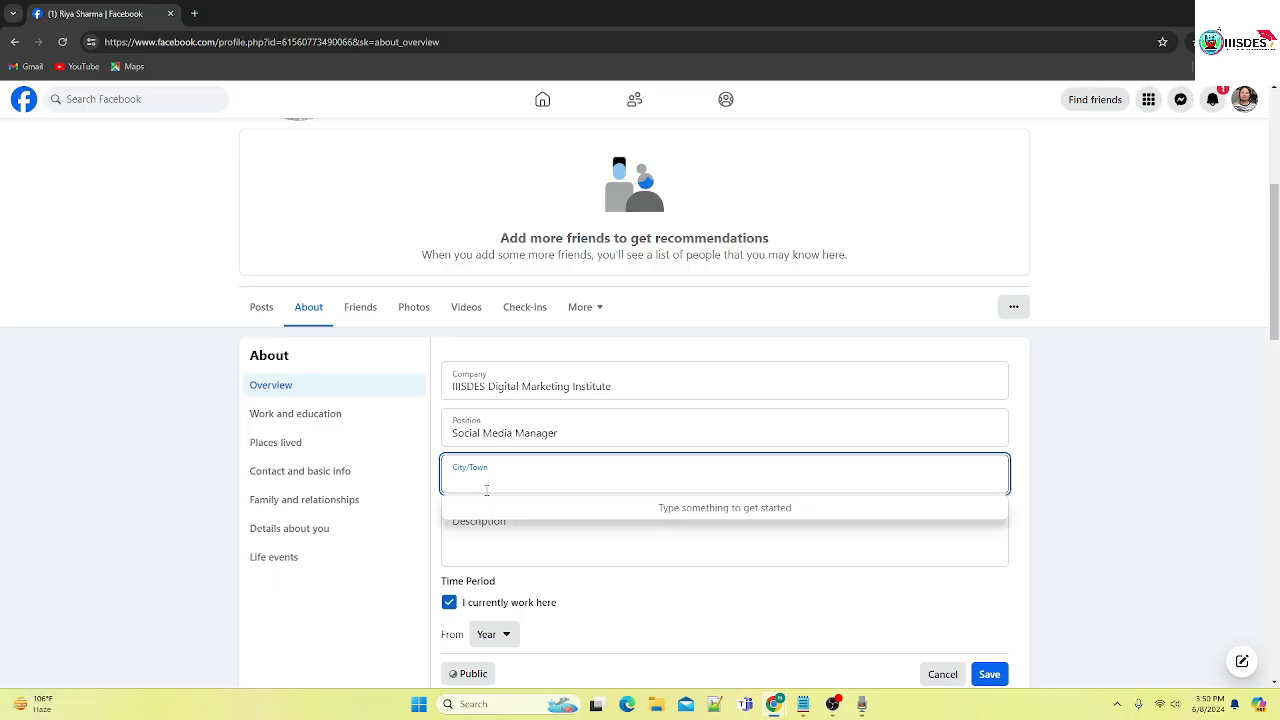
type("Delhi")
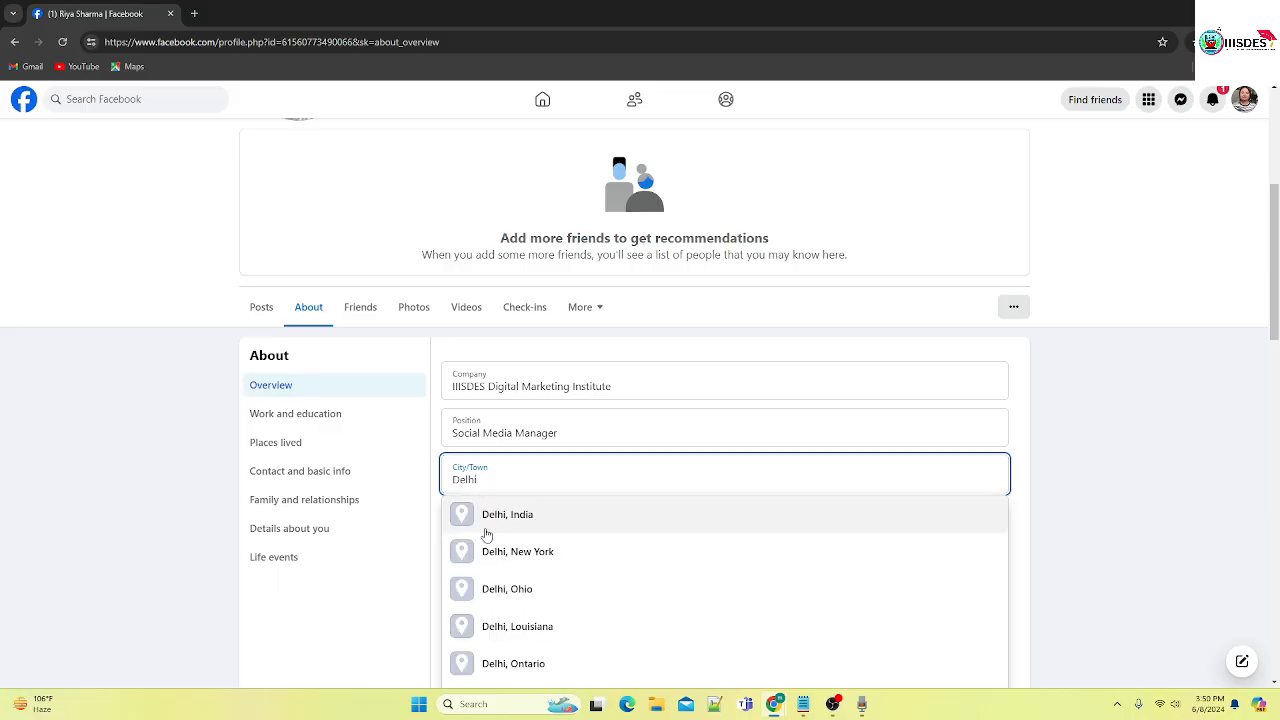
left_click(522, 518)
left_click(554, 510)
scroll(612, 514, "down", 3)
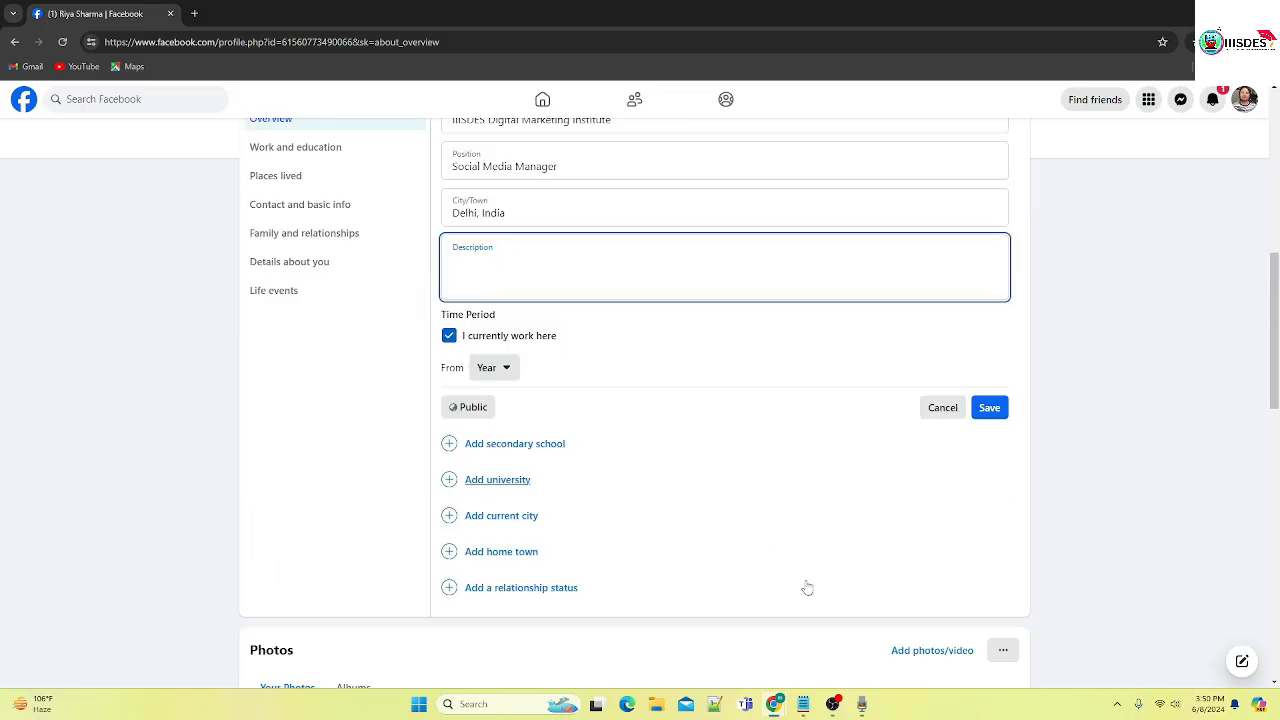
left_click(990, 410)
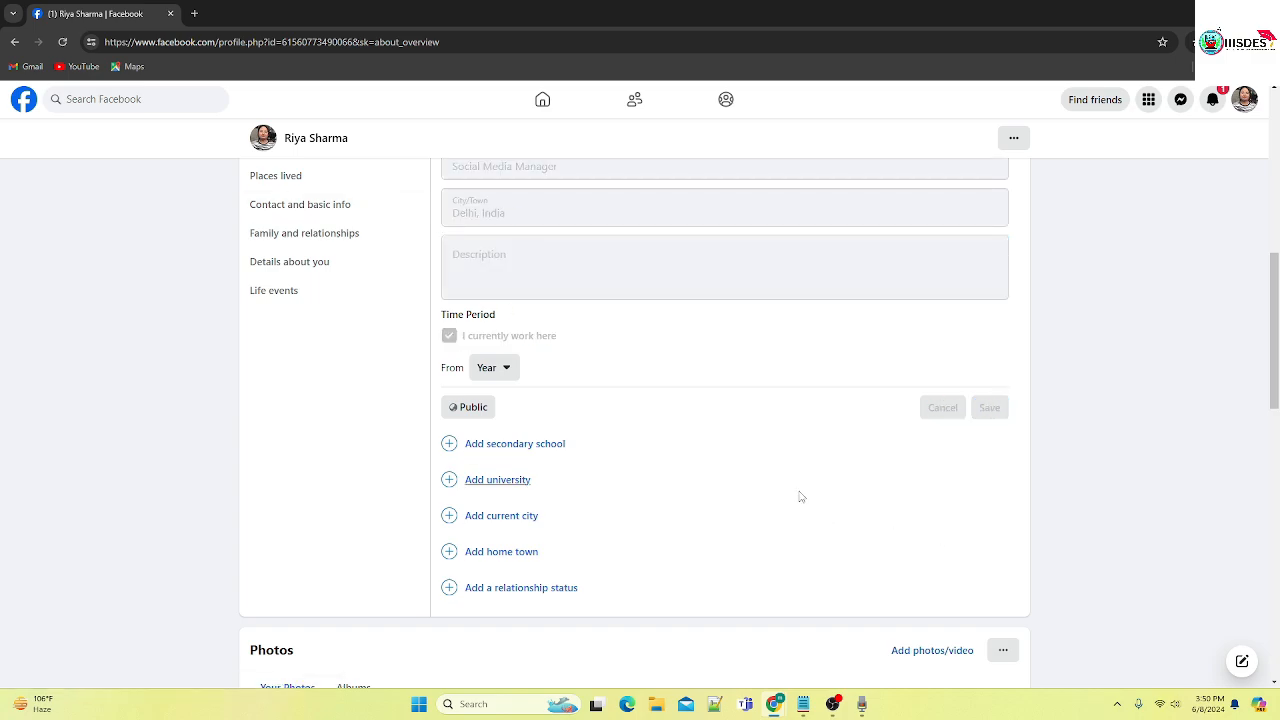
Step: Decline sharing the new workplace as a post on News Feed
scroll(900, 420, "up", 2)
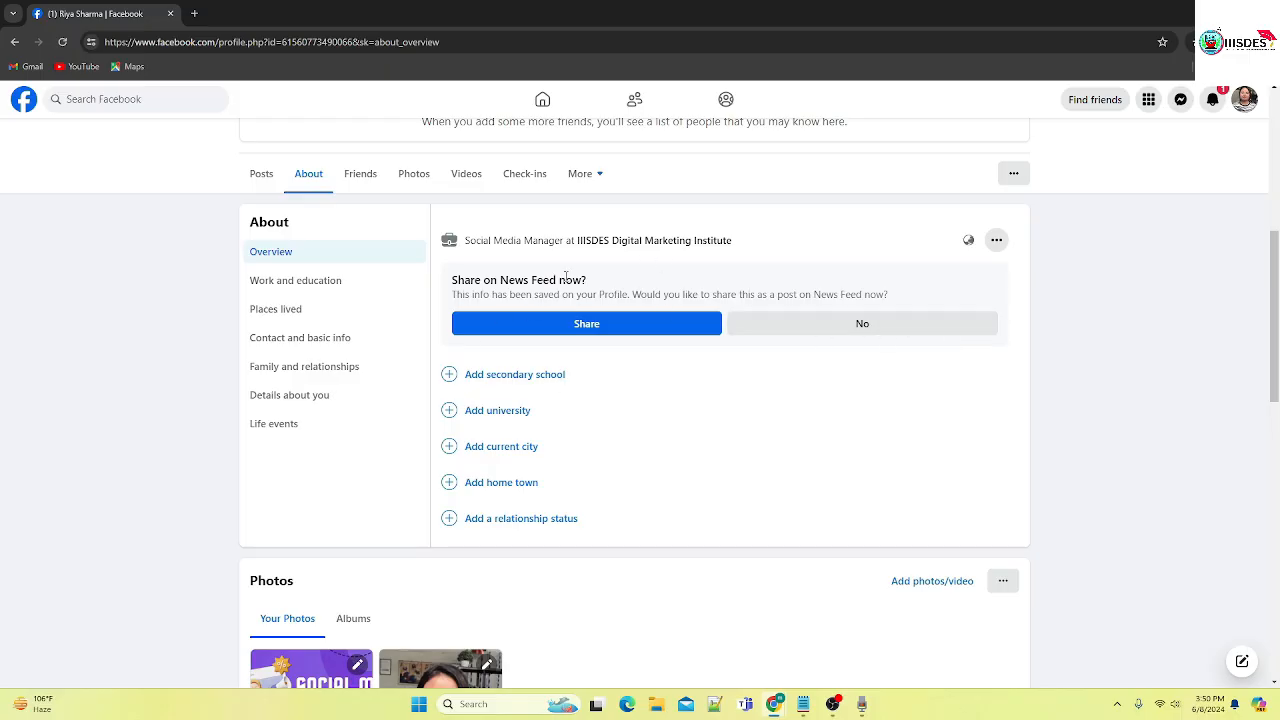
left_click_drag(478, 276, 827, 283)
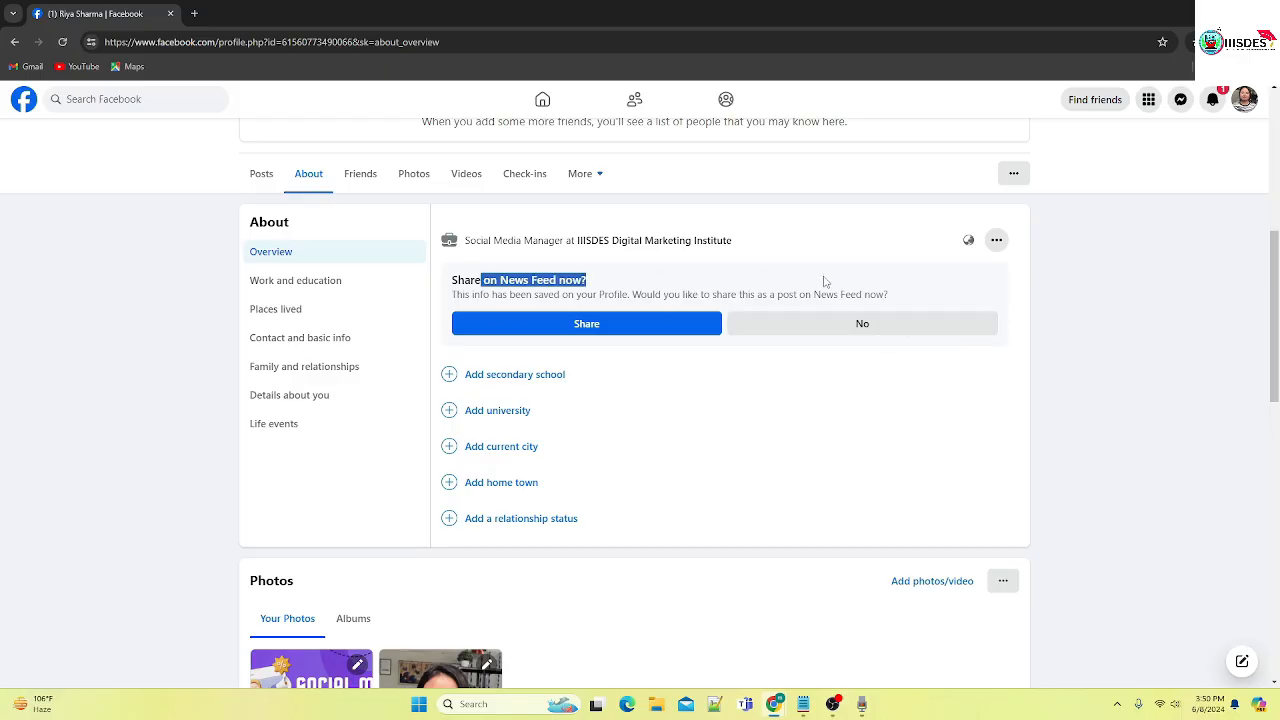
left_click(855, 328)
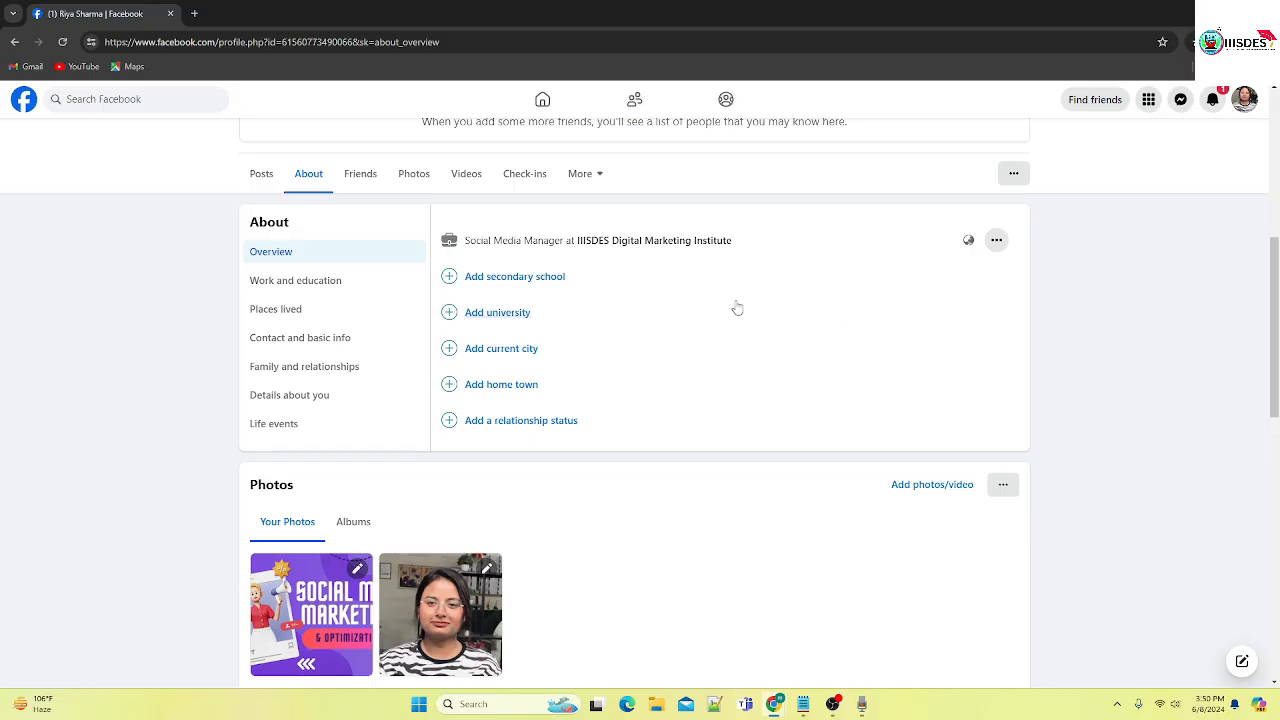
Step: Add Govt Coed Senior Secondary School as the secondary school in the About overview and save the entry
left_click(527, 281)
left_click(514, 287)
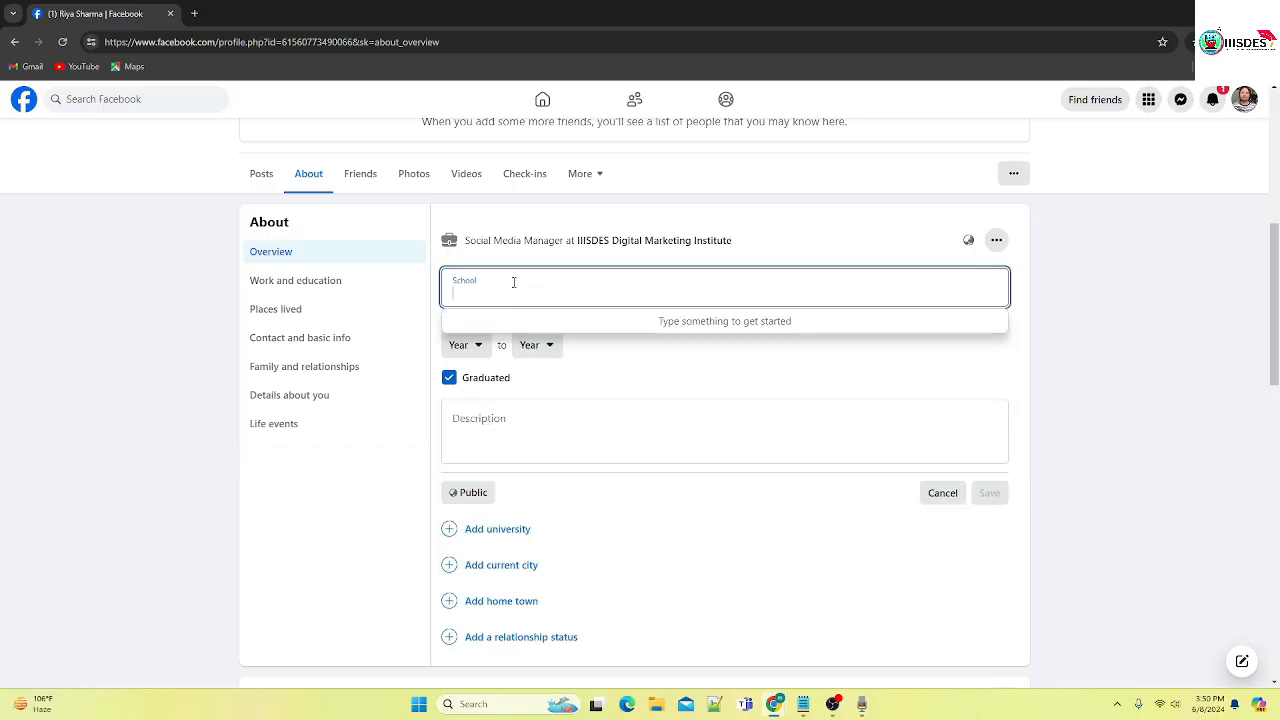
type("Govet")
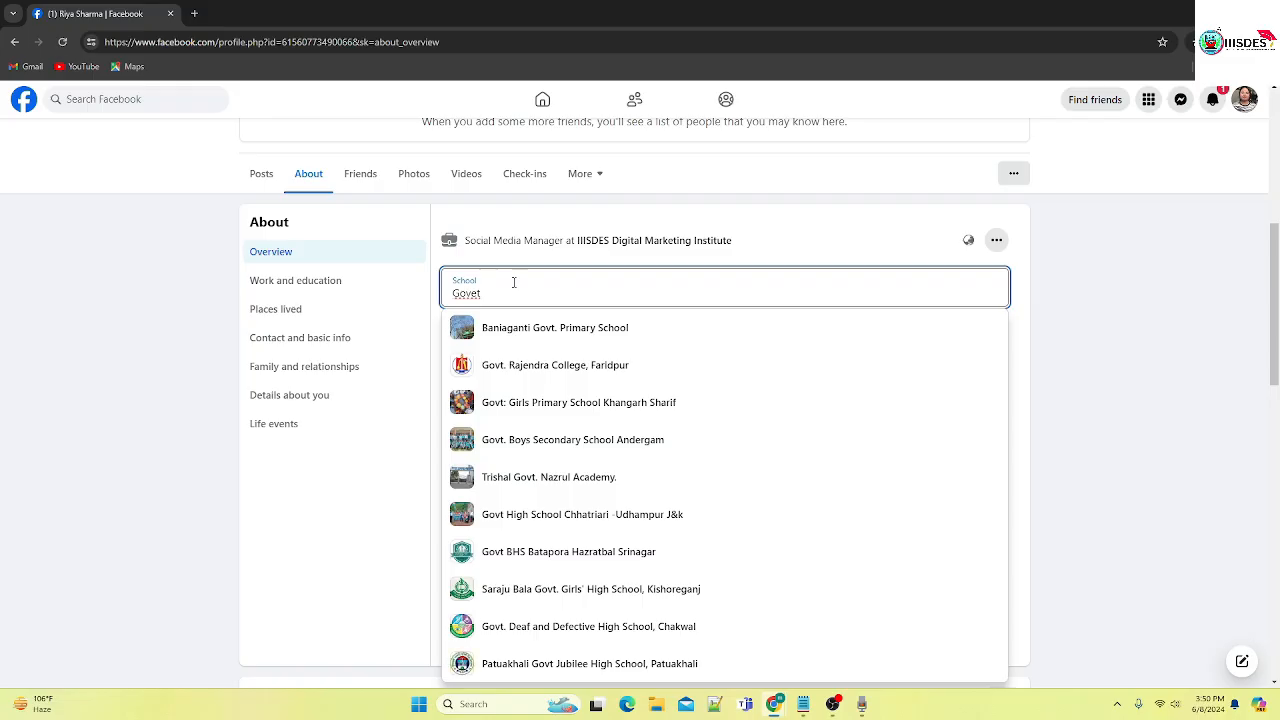
key("BackSpace")
key("BackSpace")
key("BackSpace")
type("t co")
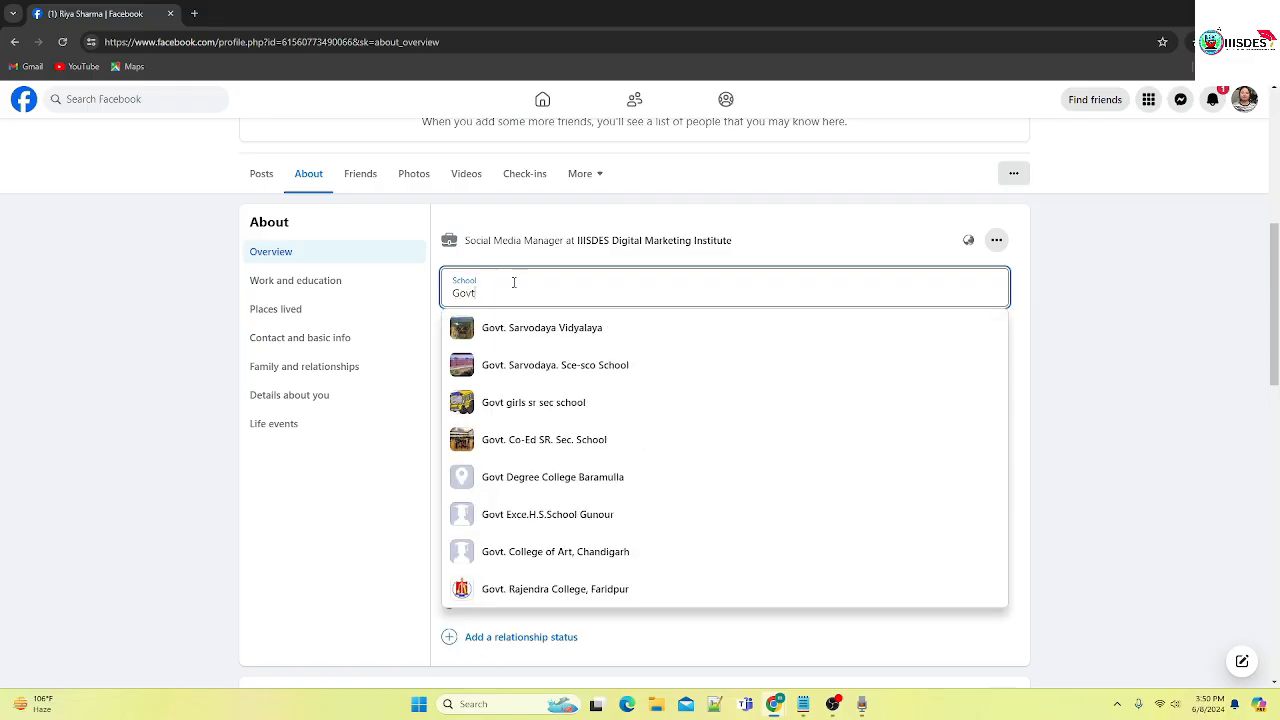
type("ed")
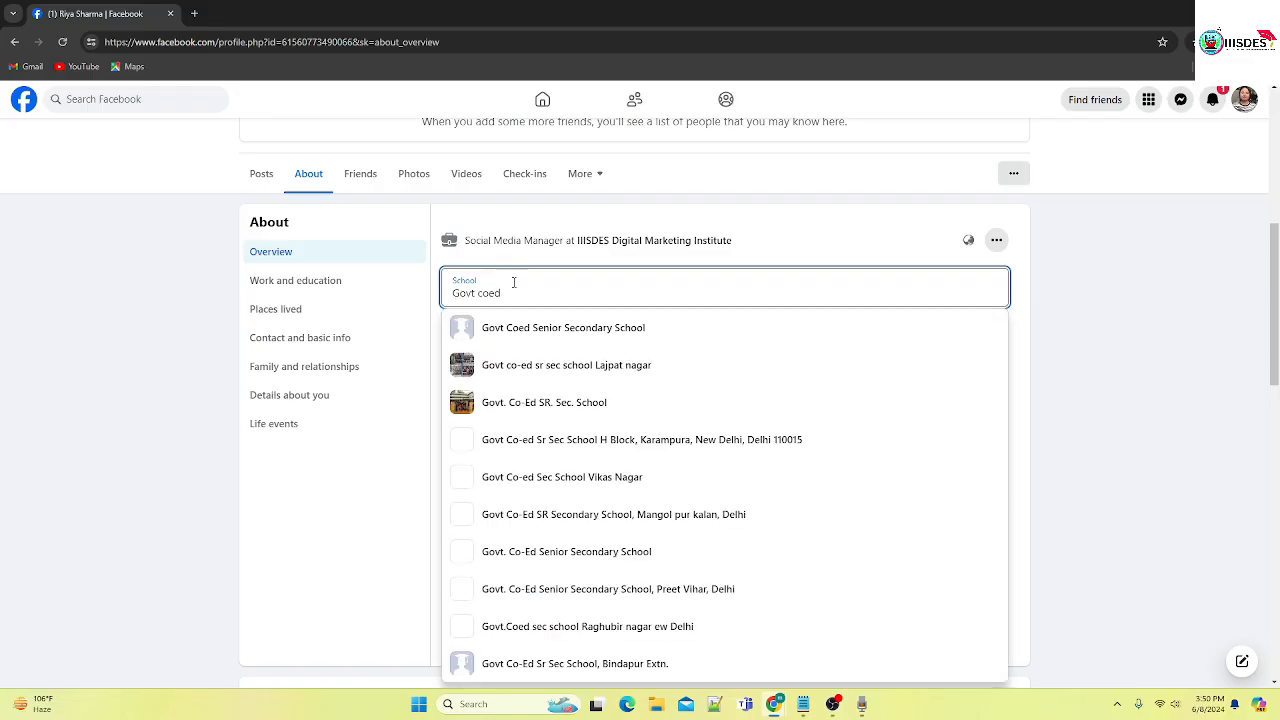
left_click(528, 327)
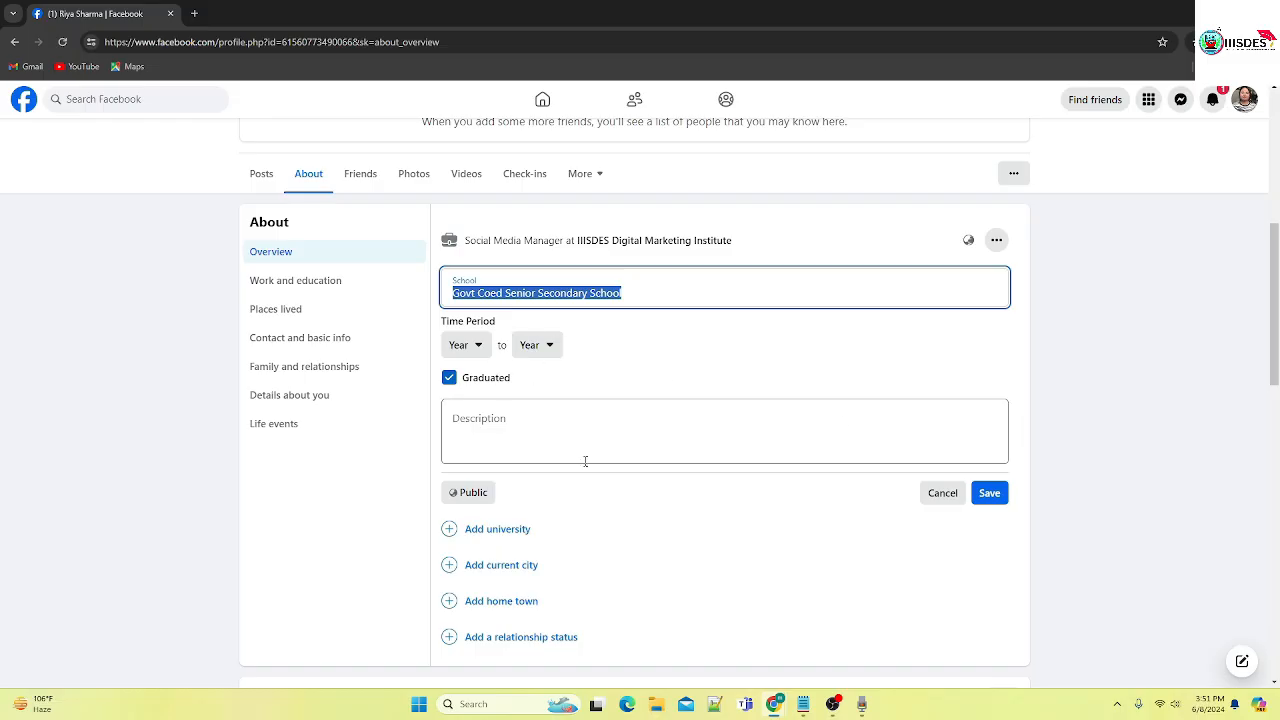
left_click(989, 491)
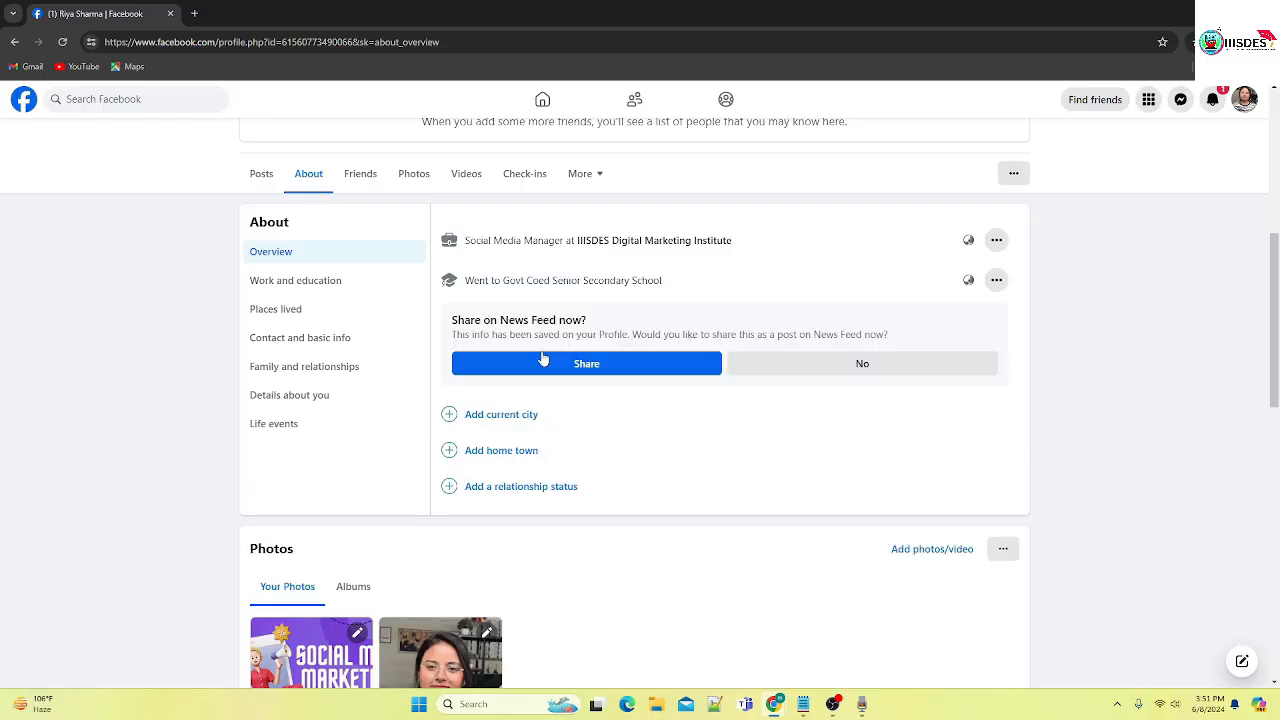
Step: Save Delhi, India as the current city and decline sharing the new school as a post on News Feed
left_click(498, 416)
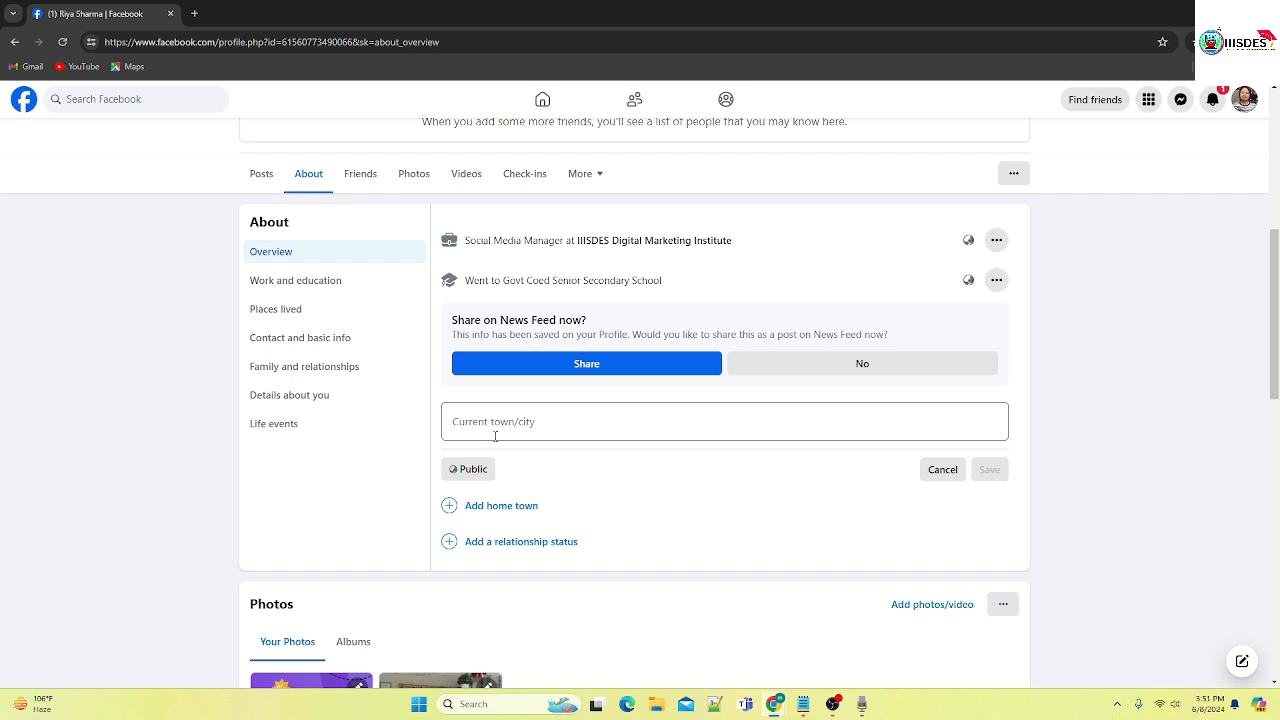
left_click(498, 422)
type("D")
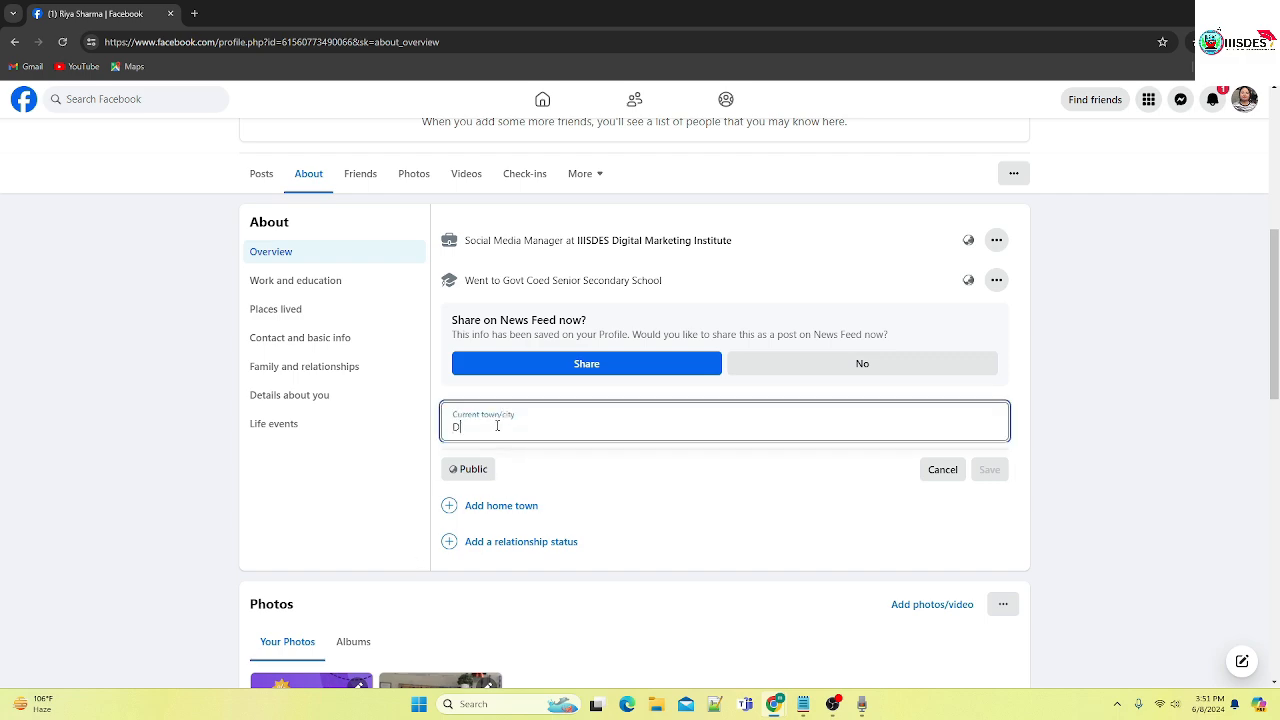
type("elhi")
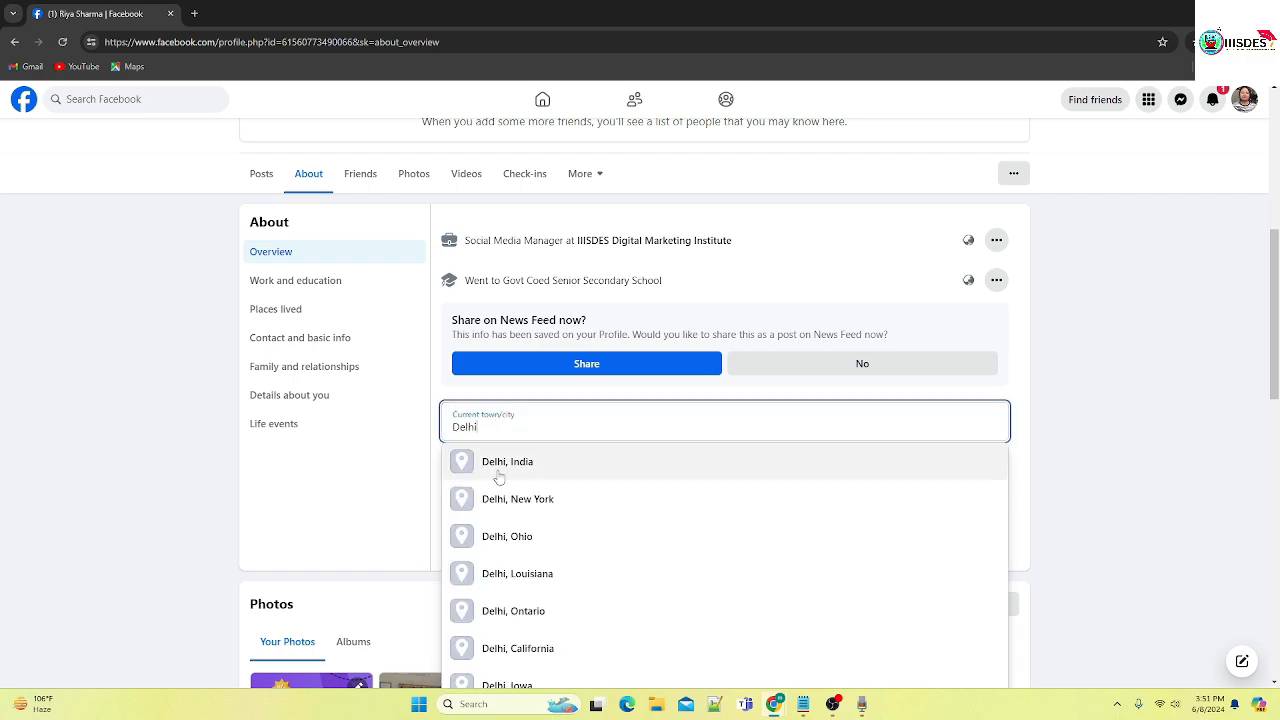
left_click(498, 462)
left_click(989, 469)
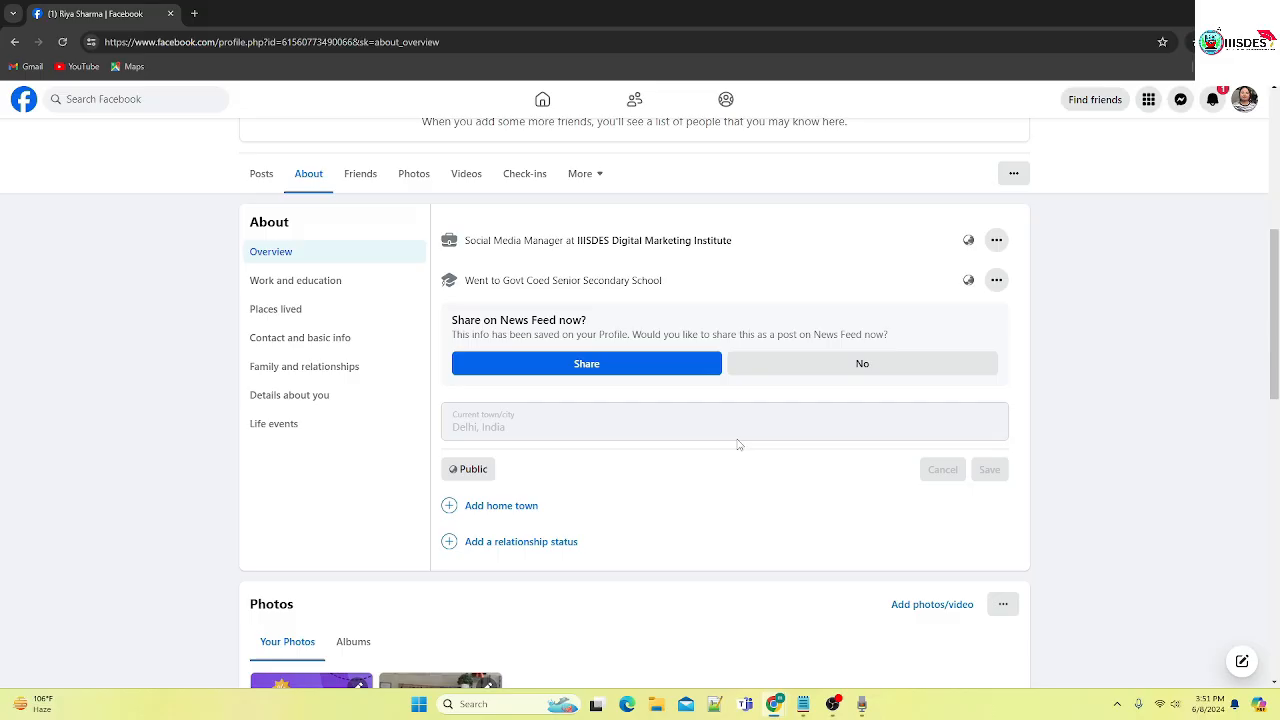
left_click(838, 362)
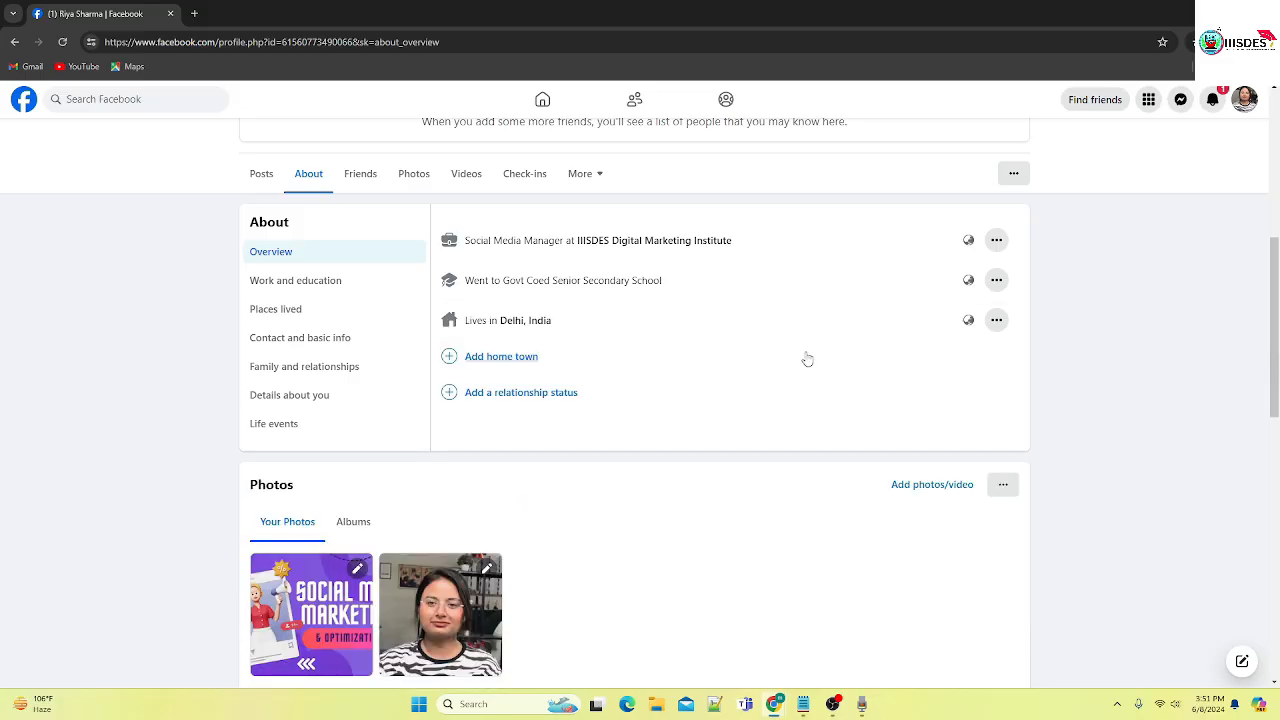
Step: Add Delhi, India as the home town and save the entry
left_click(519, 368)
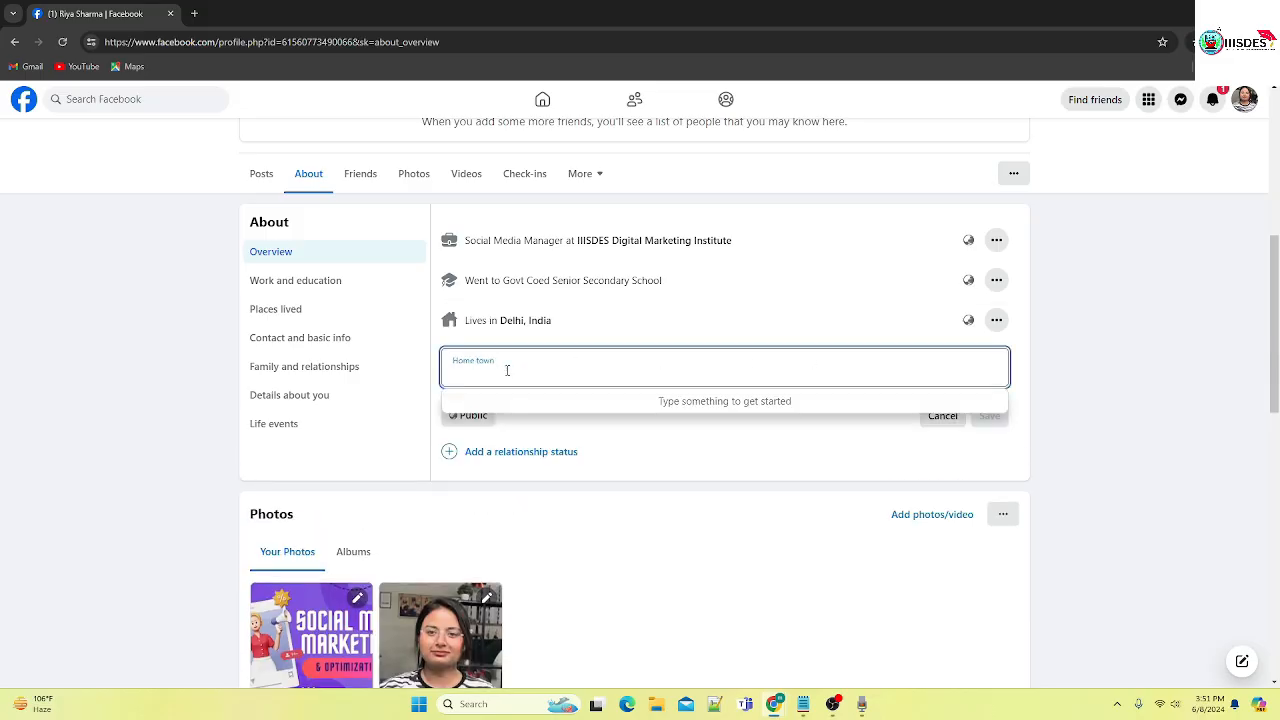
type("Bihar")
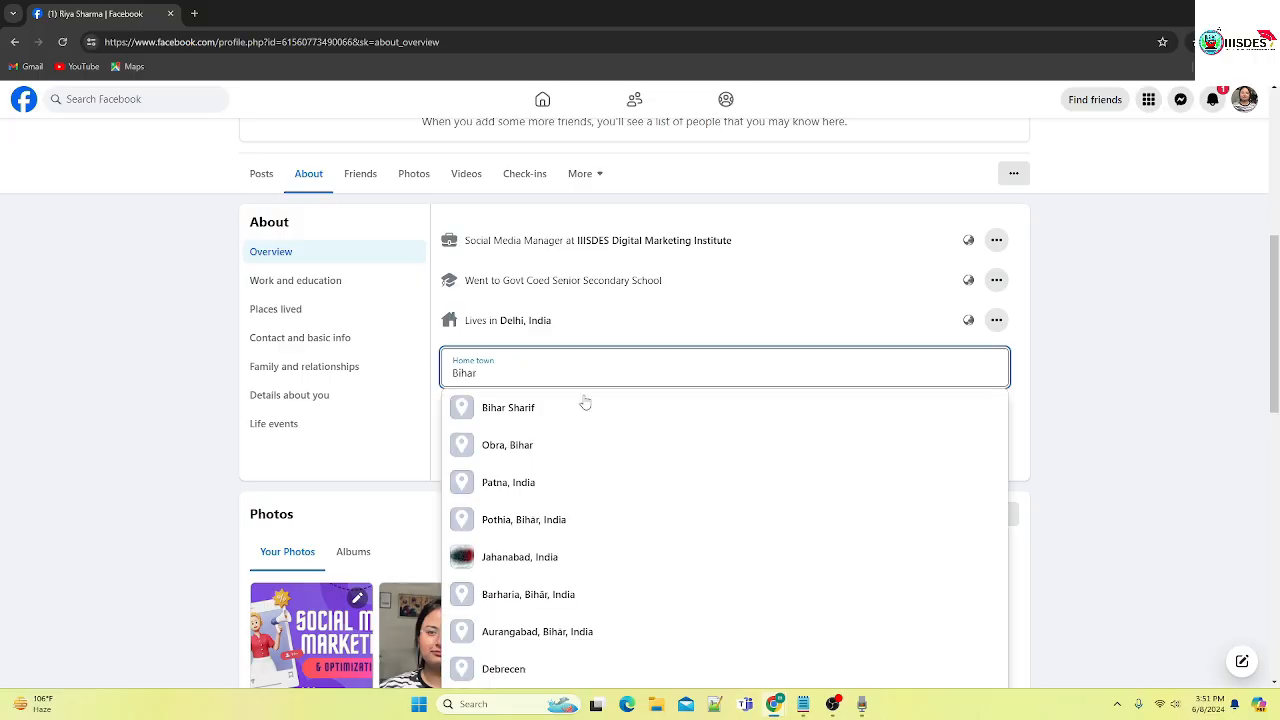
key("ctrl+a")
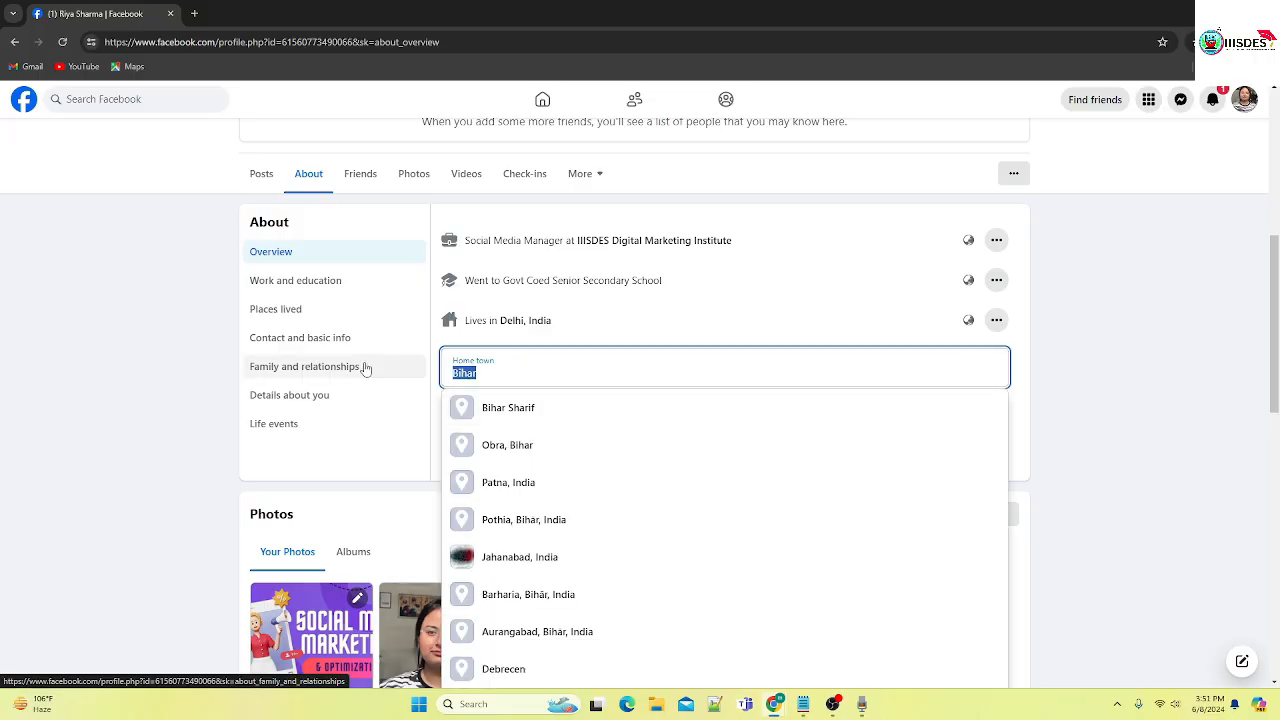
type("Del")
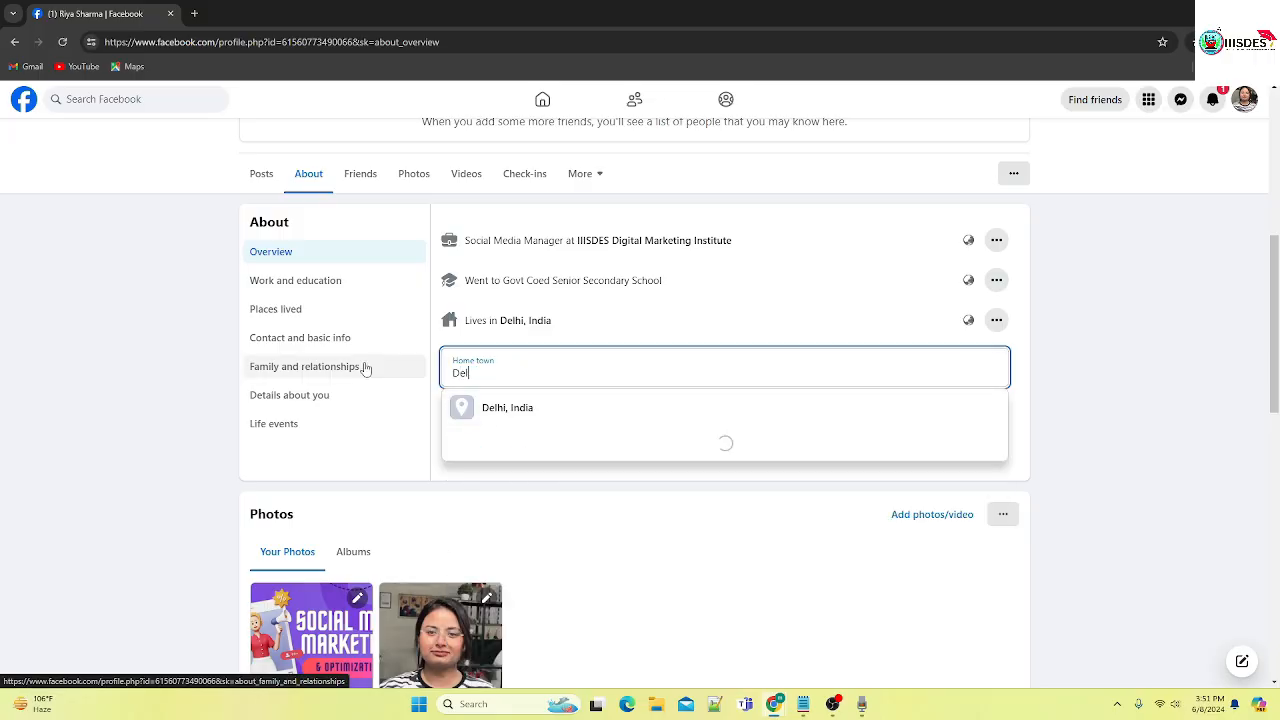
type("hi")
left_click(503, 412)
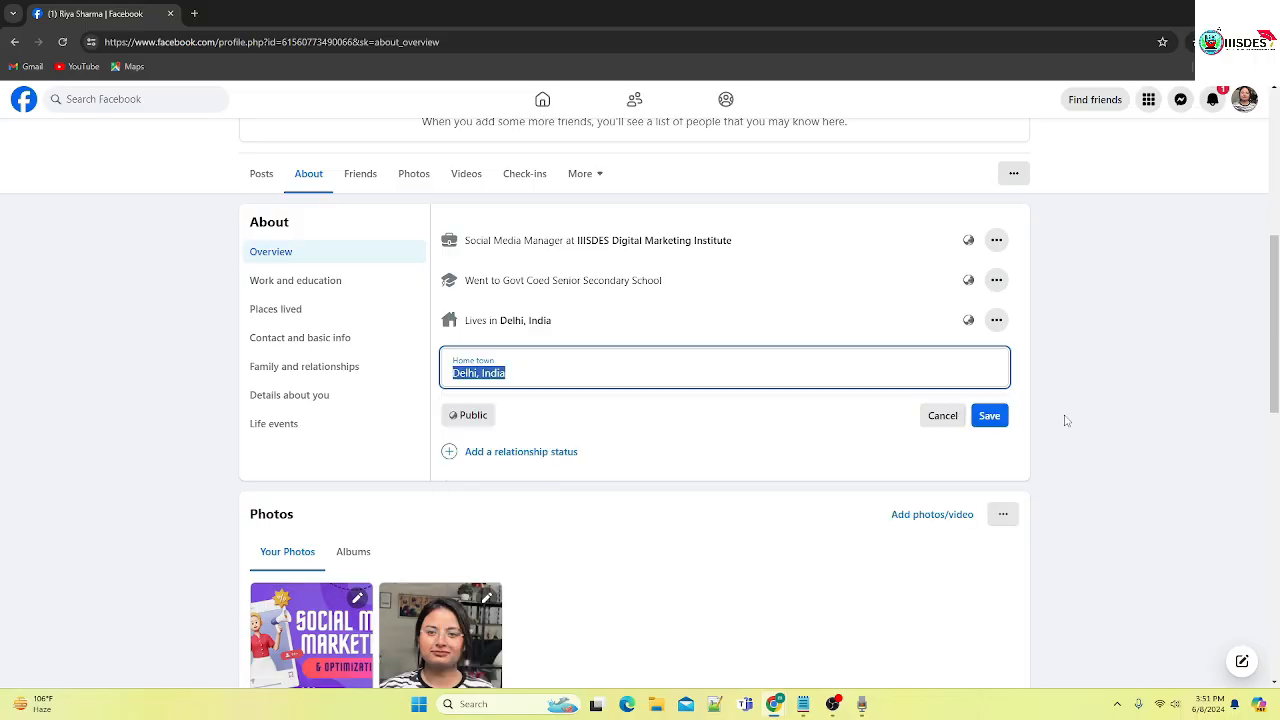
left_click(988, 416)
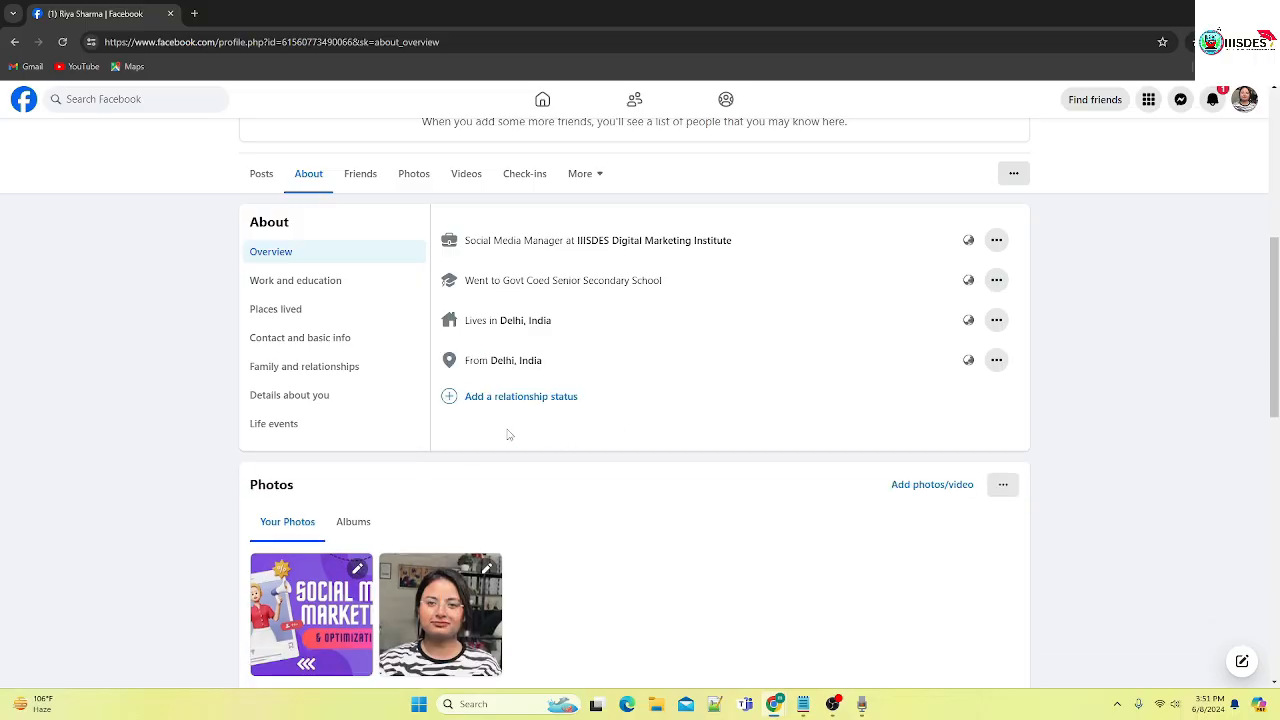
Step: Add a relationship status of Single and save it
left_click(520, 398)
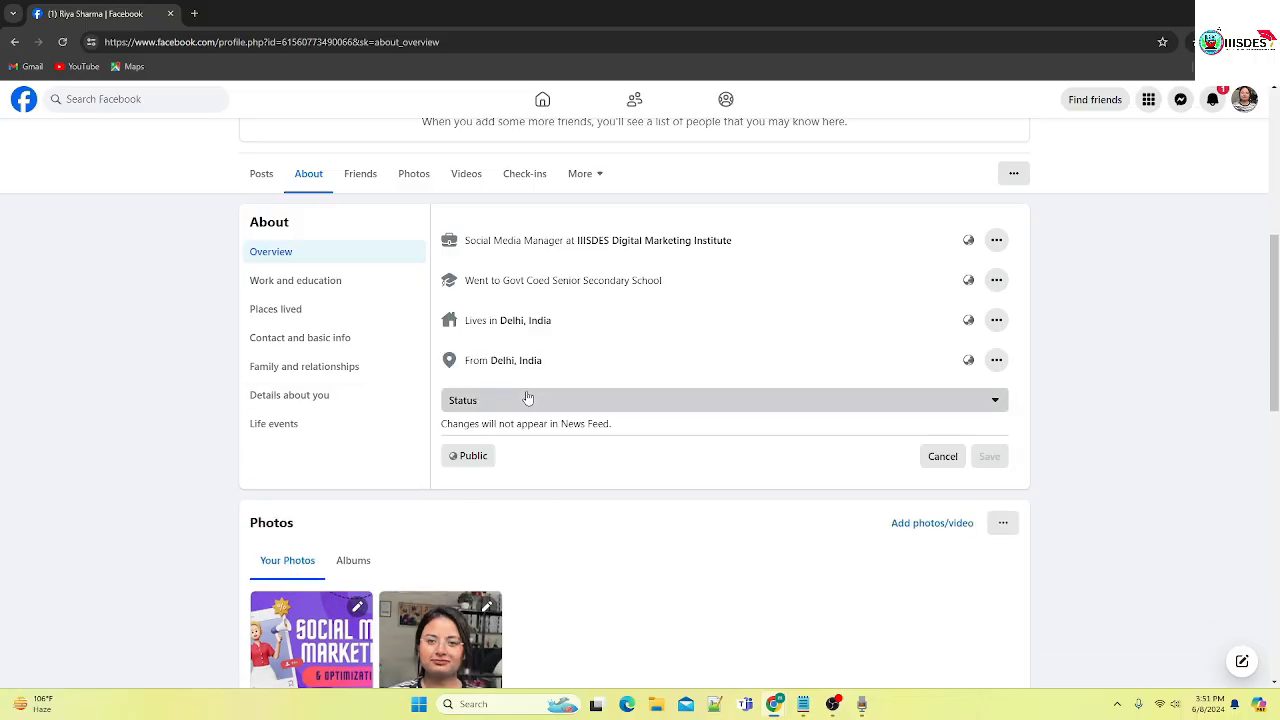
left_click(480, 401)
left_click(488, 457)
left_click(985, 458)
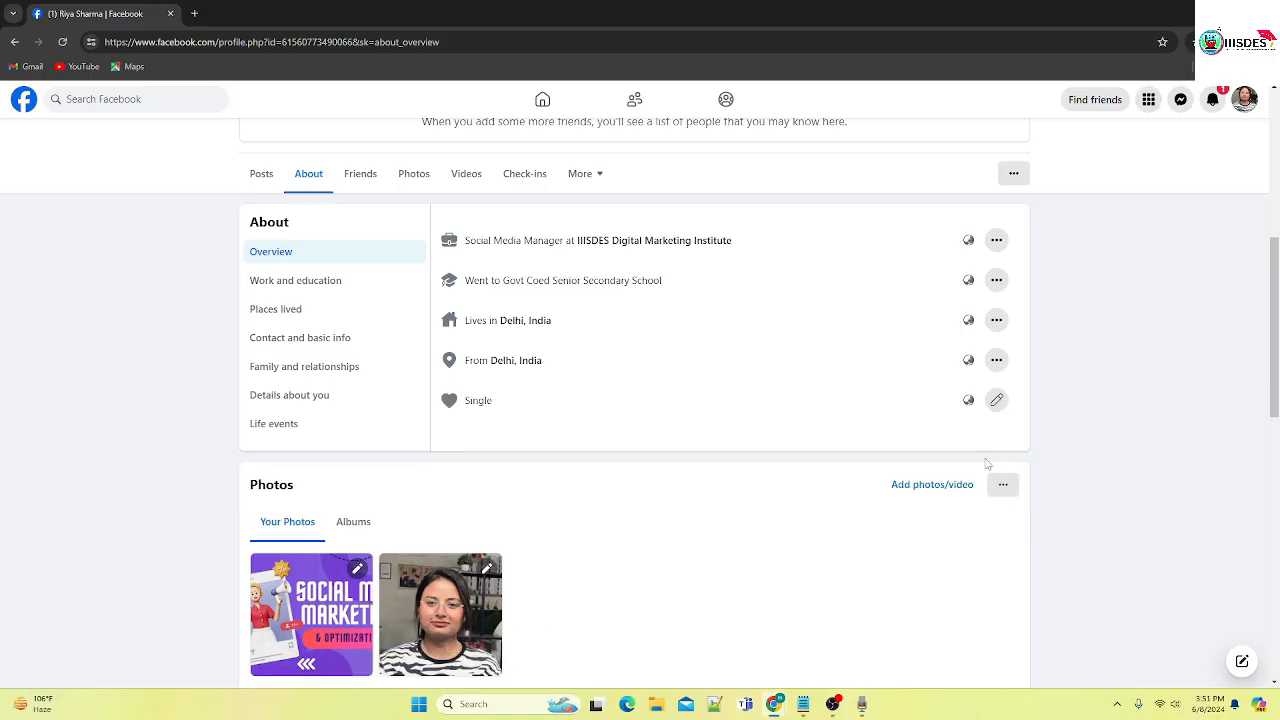
Step: Add Delhi University, New Delhi, India as the university under Work and education and save the entry
left_click(340, 288)
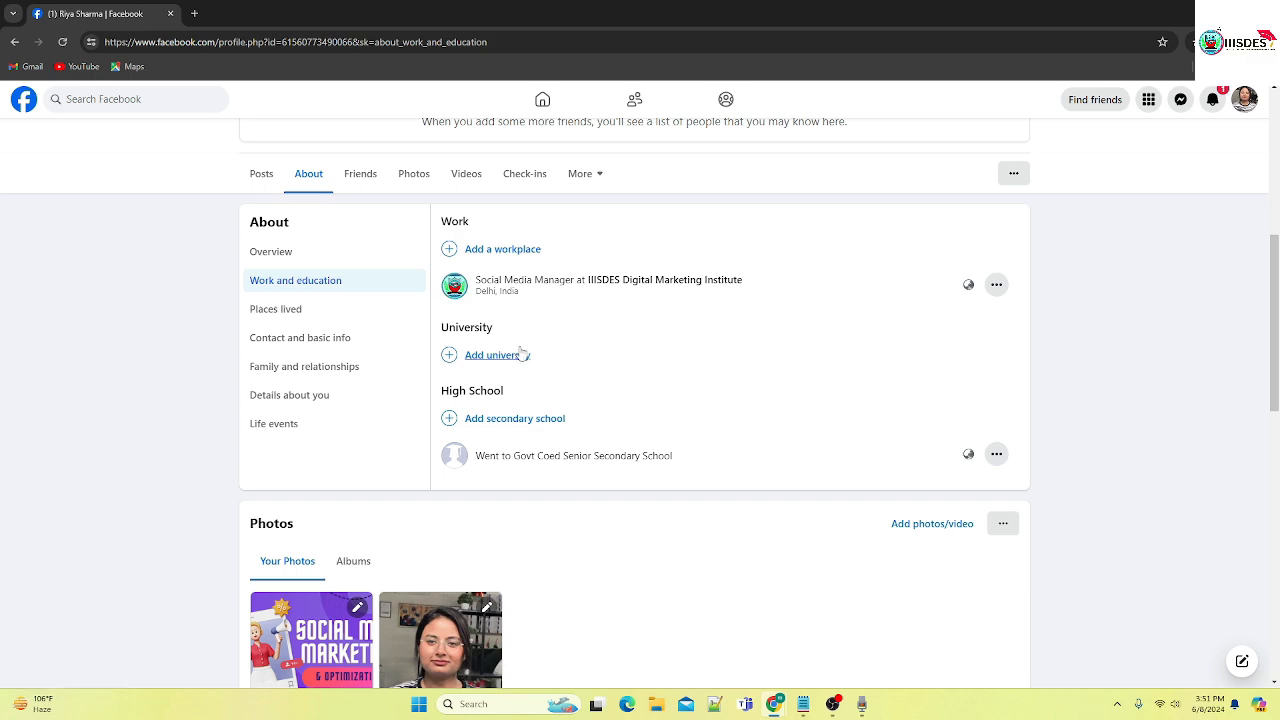
left_click(520, 354)
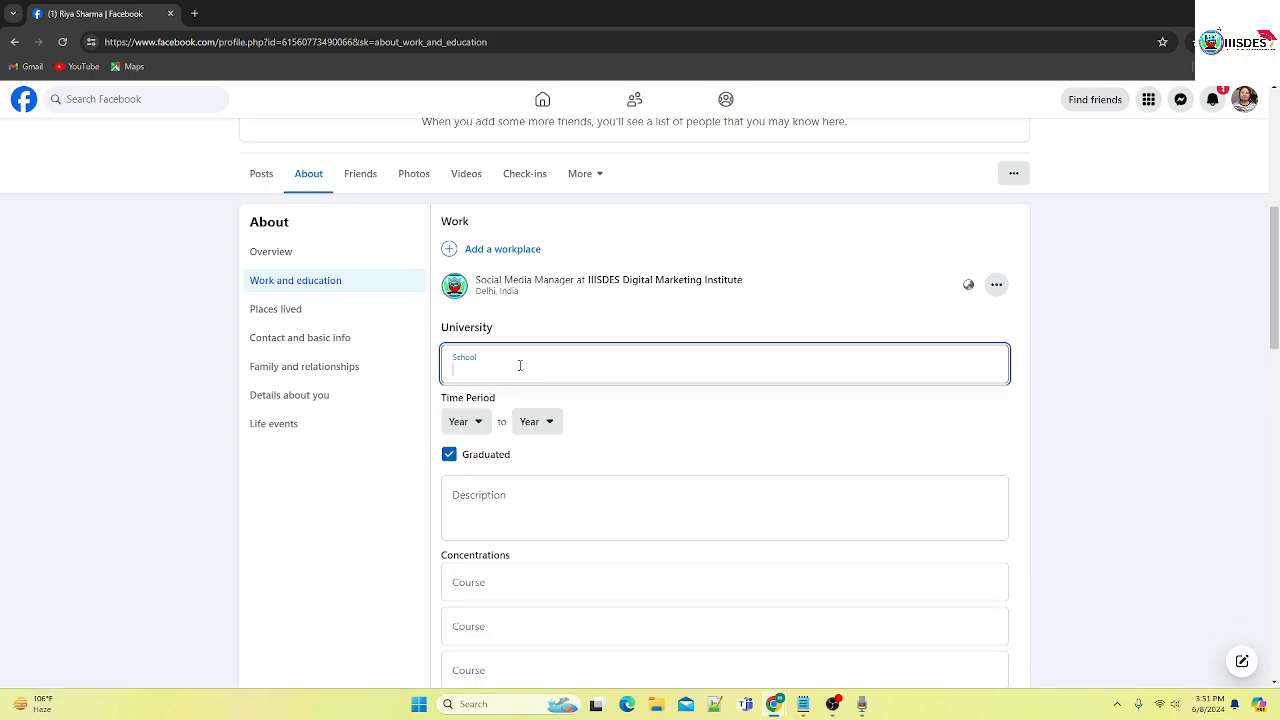
type("Delhi")
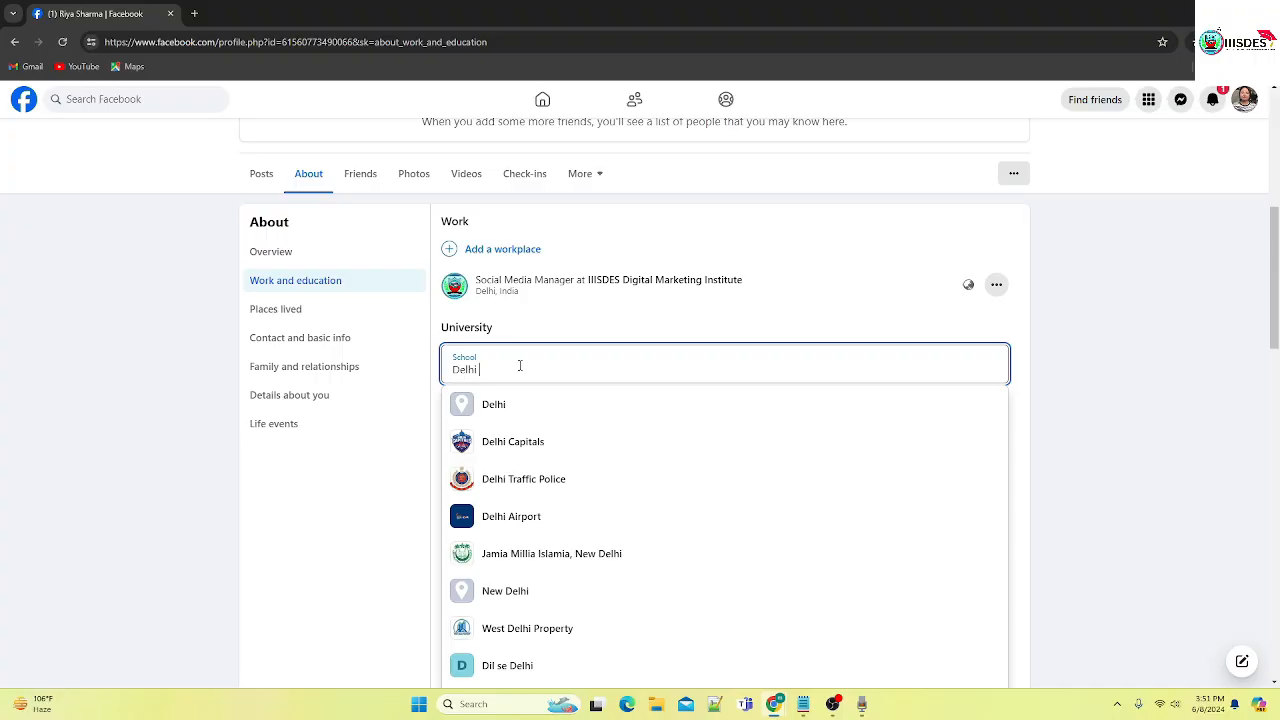
type(" uni")
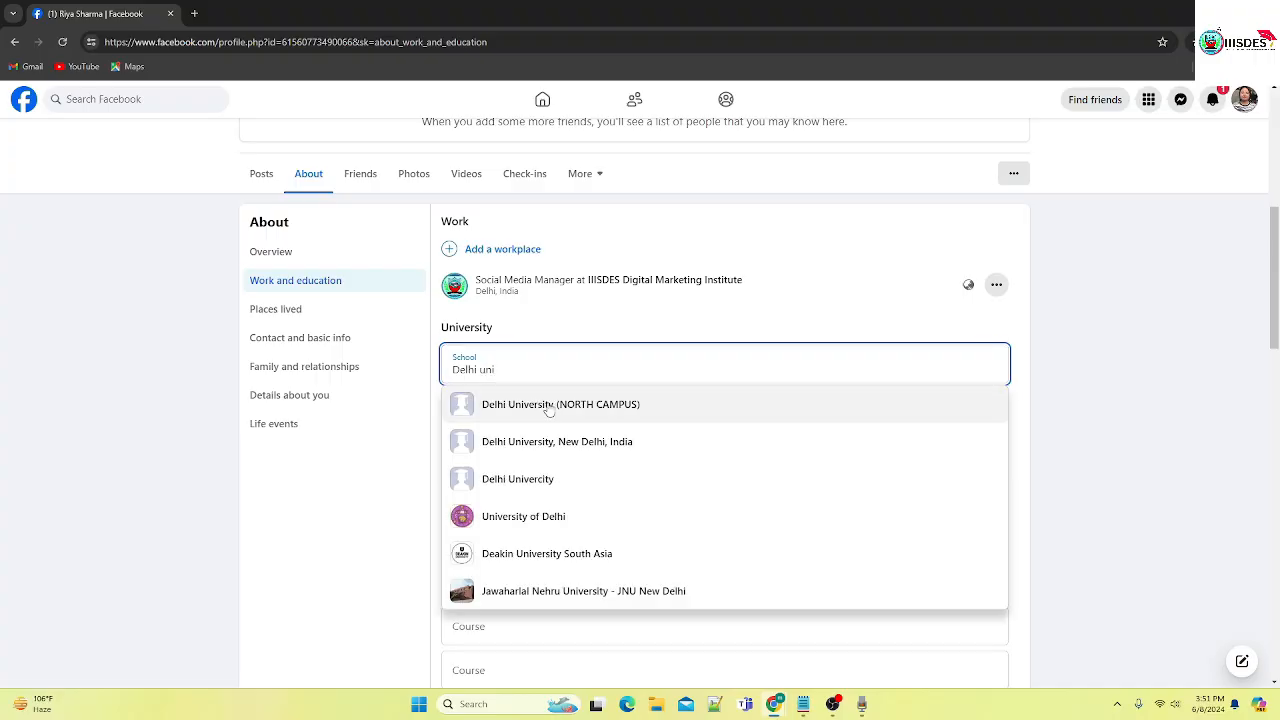
left_click(550, 447)
scroll(775, 495, "down", 5)
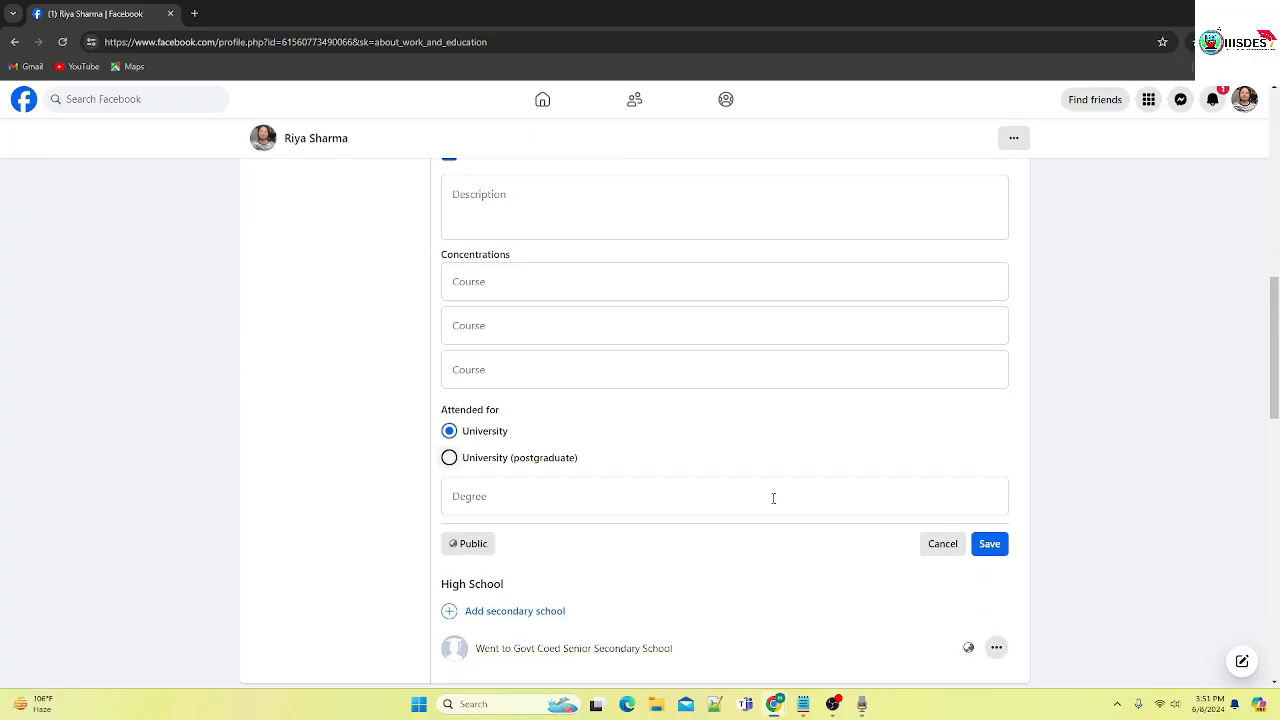
left_click(990, 311)
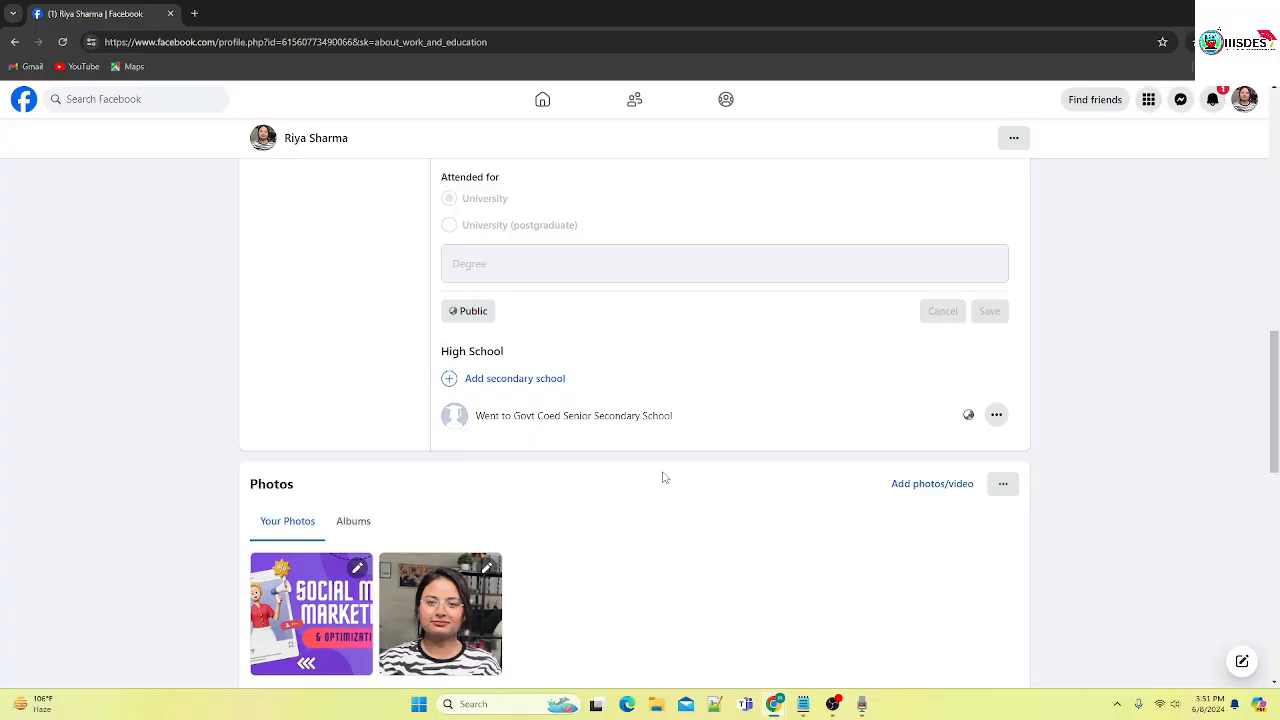
Step: Decline sharing the new university as a post on News Feed
scroll(662, 476, "up", 5)
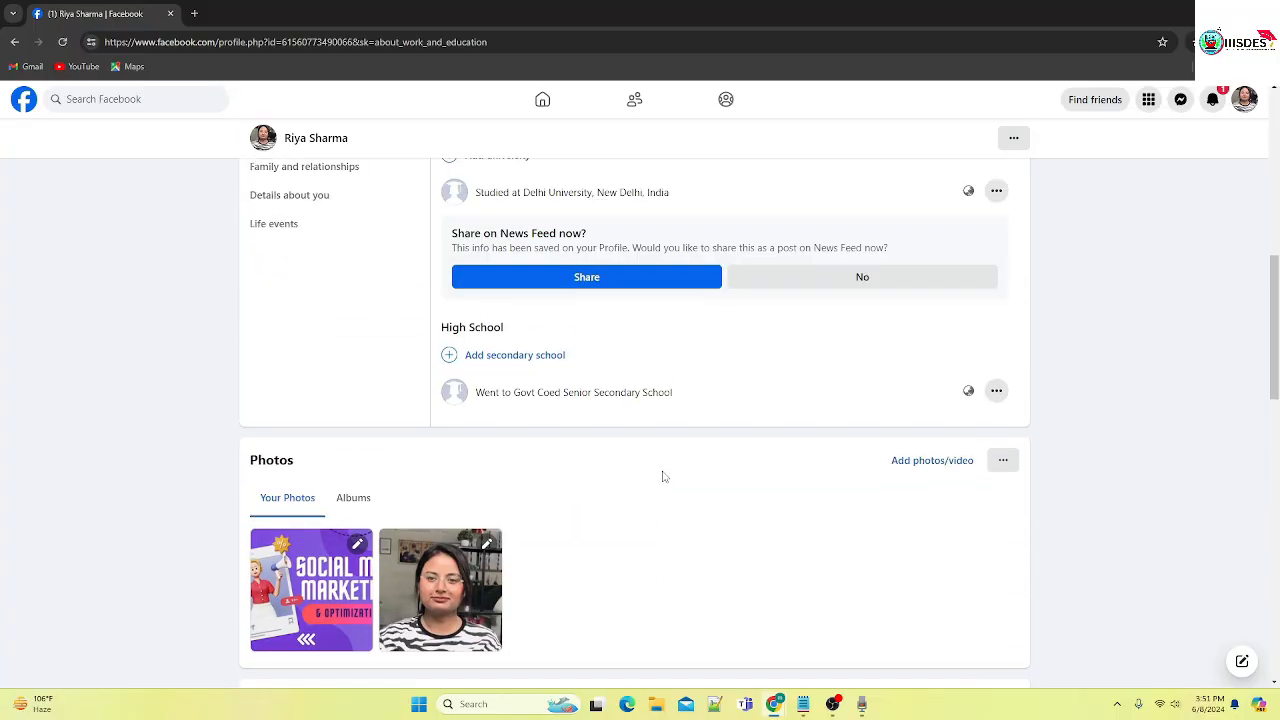
scroll(665, 475, "up", 1)
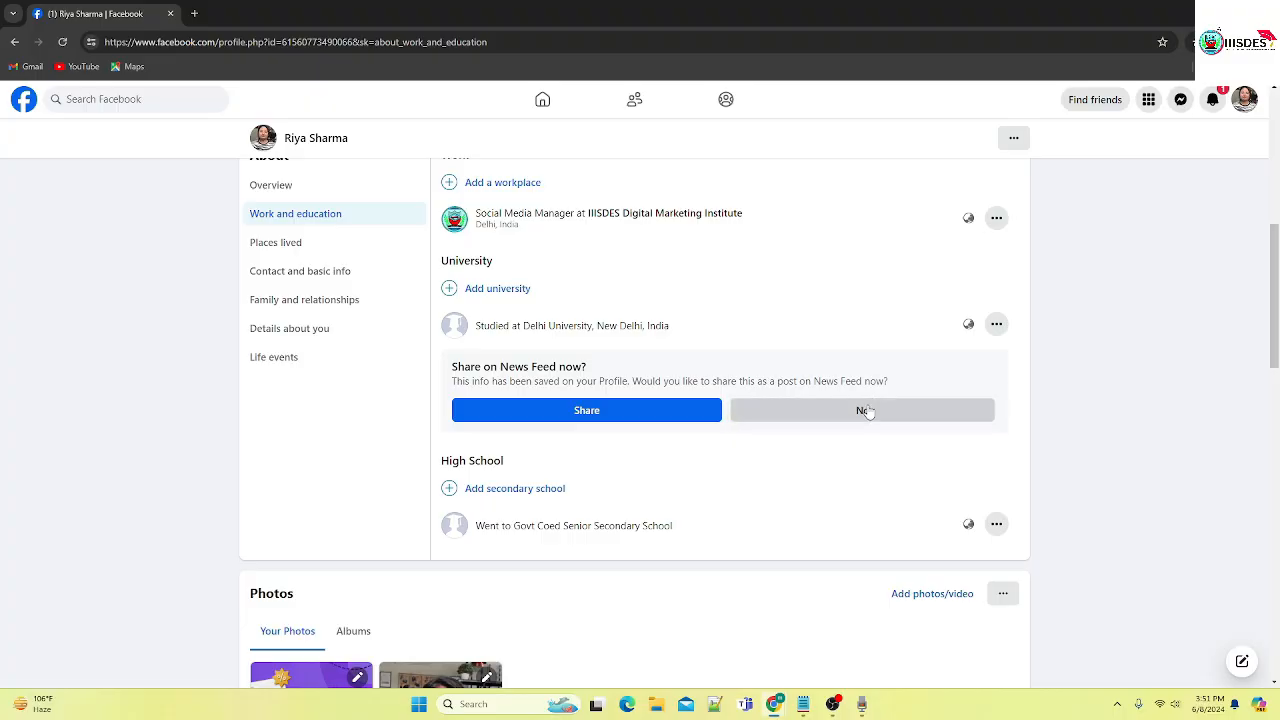
left_click(860, 408)
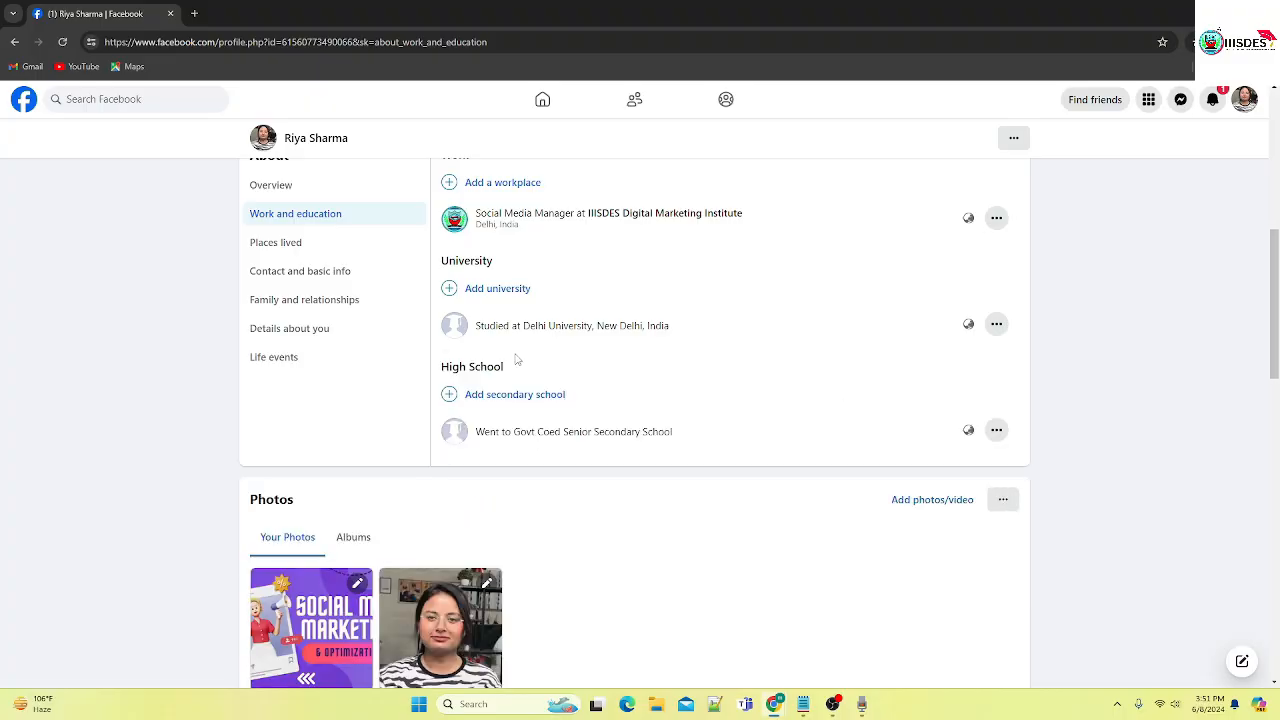
Step: Review the Places lived, Contact and basic info, and Family and relationships sections of the profile
left_click(275, 243)
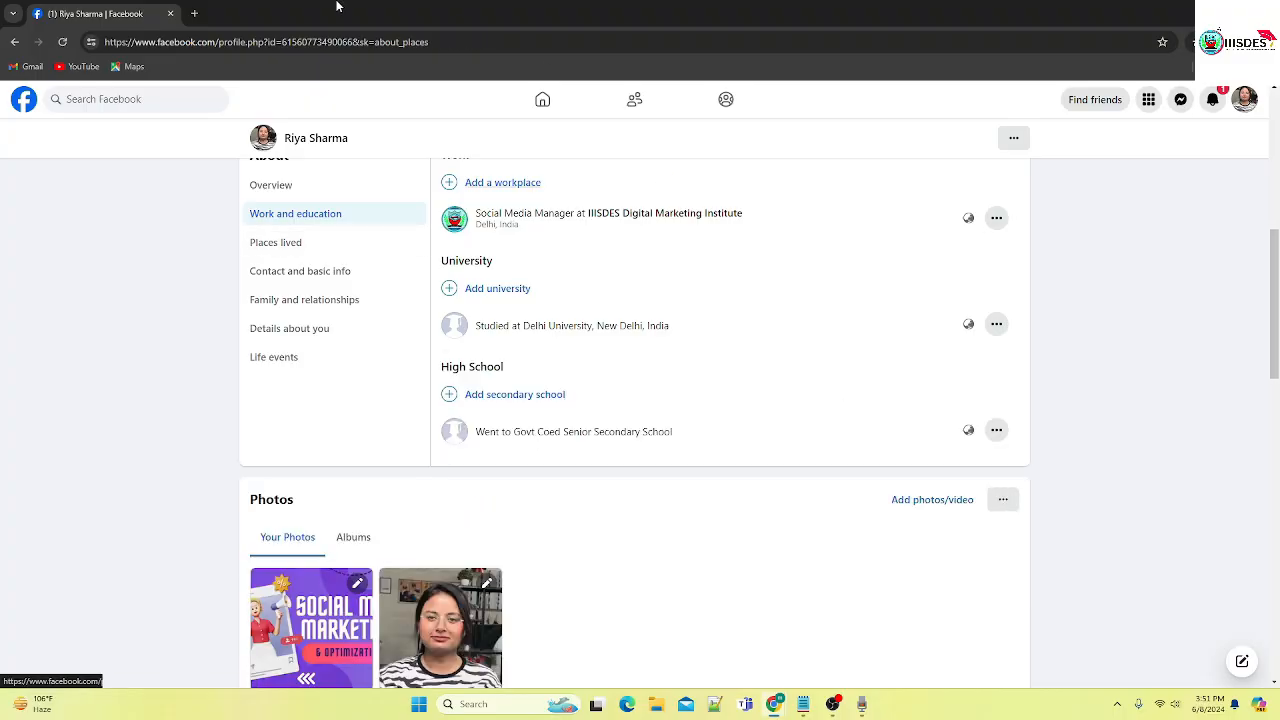
scroll(500, 277, "up", 2)
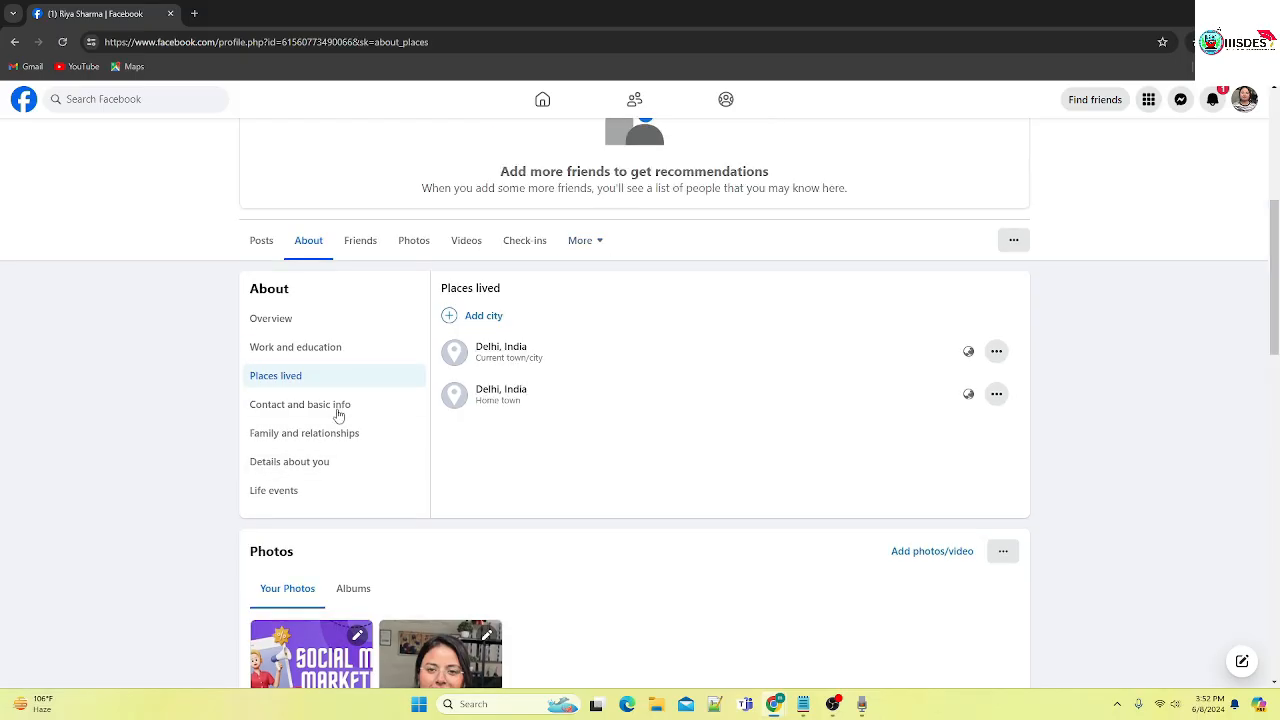
left_click(337, 408)
scroll(457, 374, "down", 2)
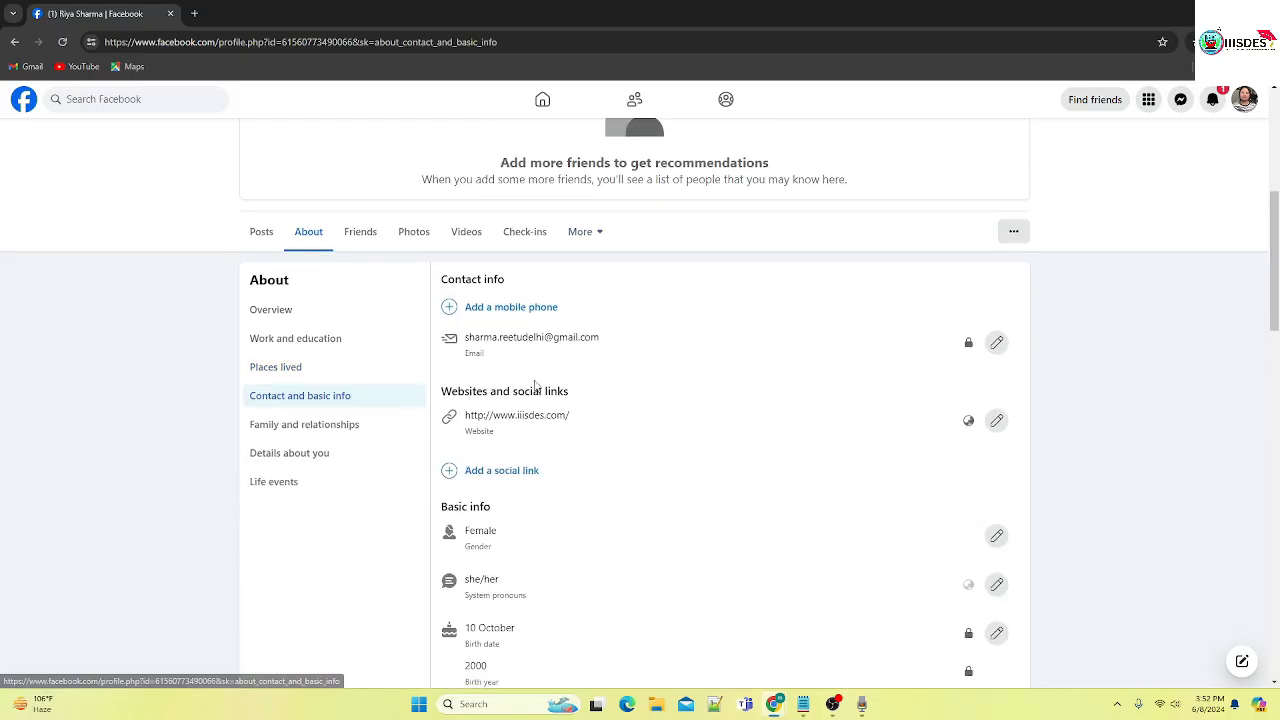
left_click(316, 231)
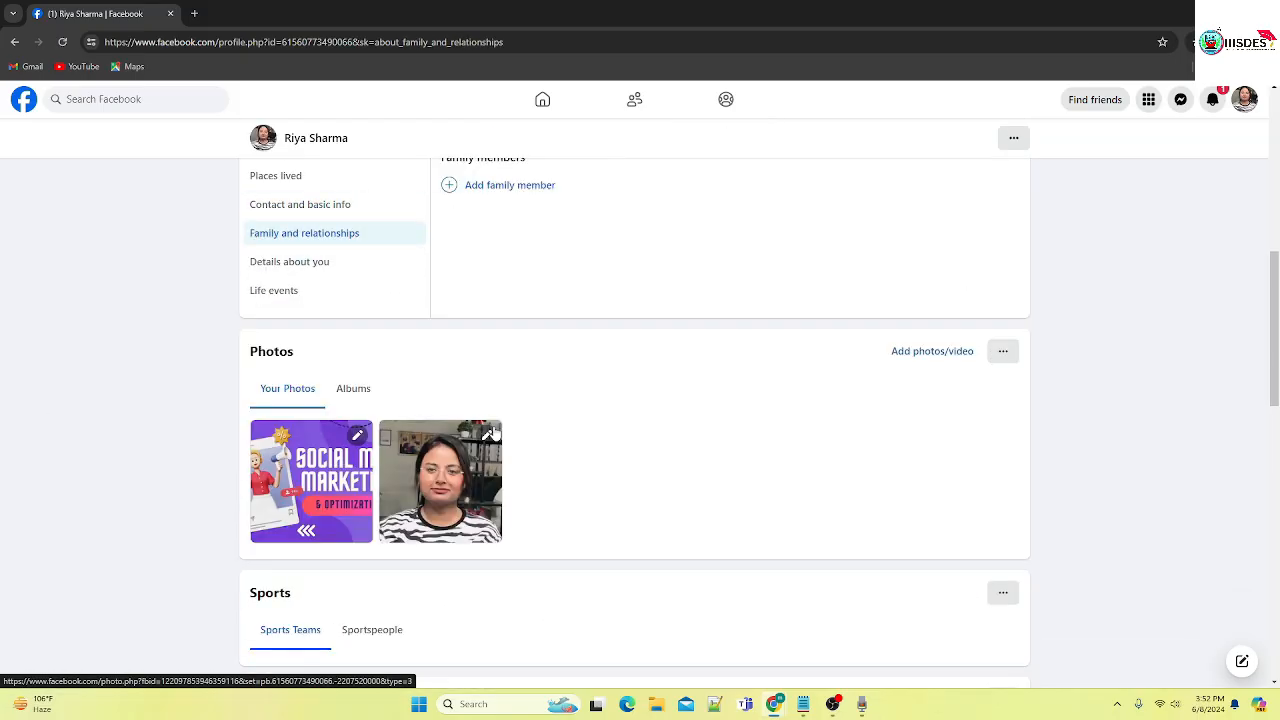
scroll(560, 374, "up", 2)
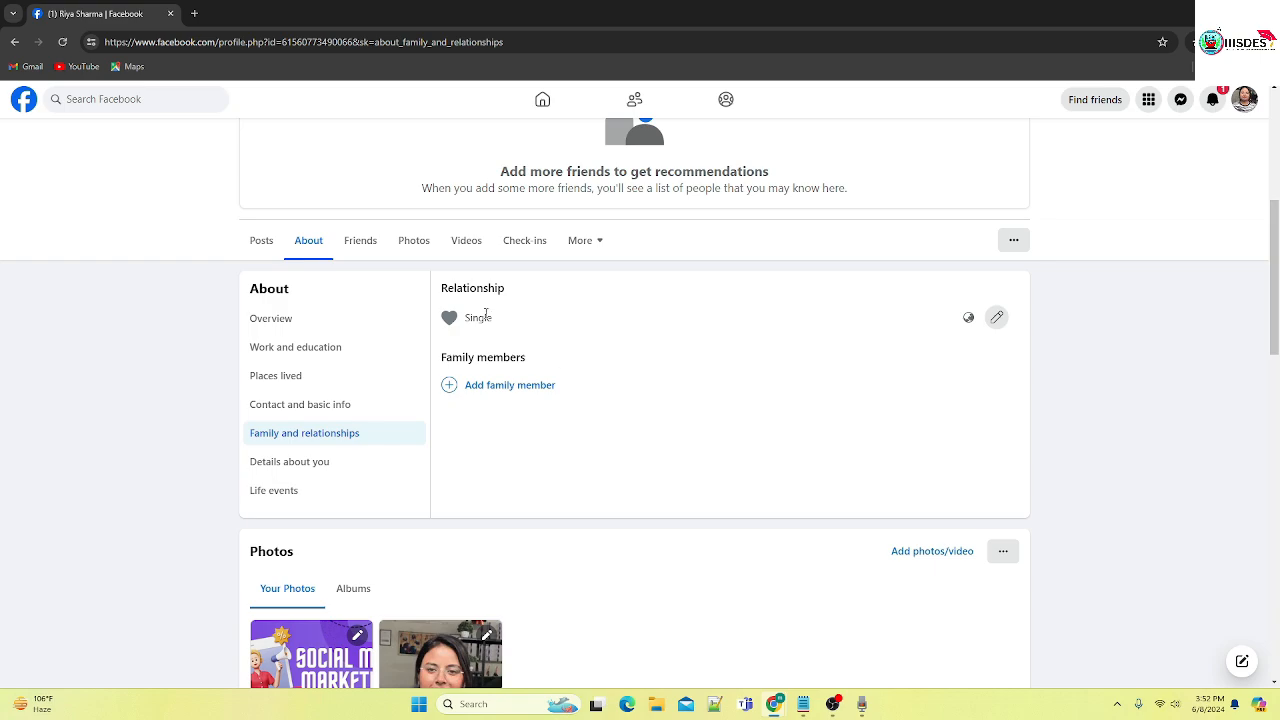
Step: Review the Details about you section of the profile, opening the Favourite Quotes entry and cancelling it without adding anything
left_click(322, 470)
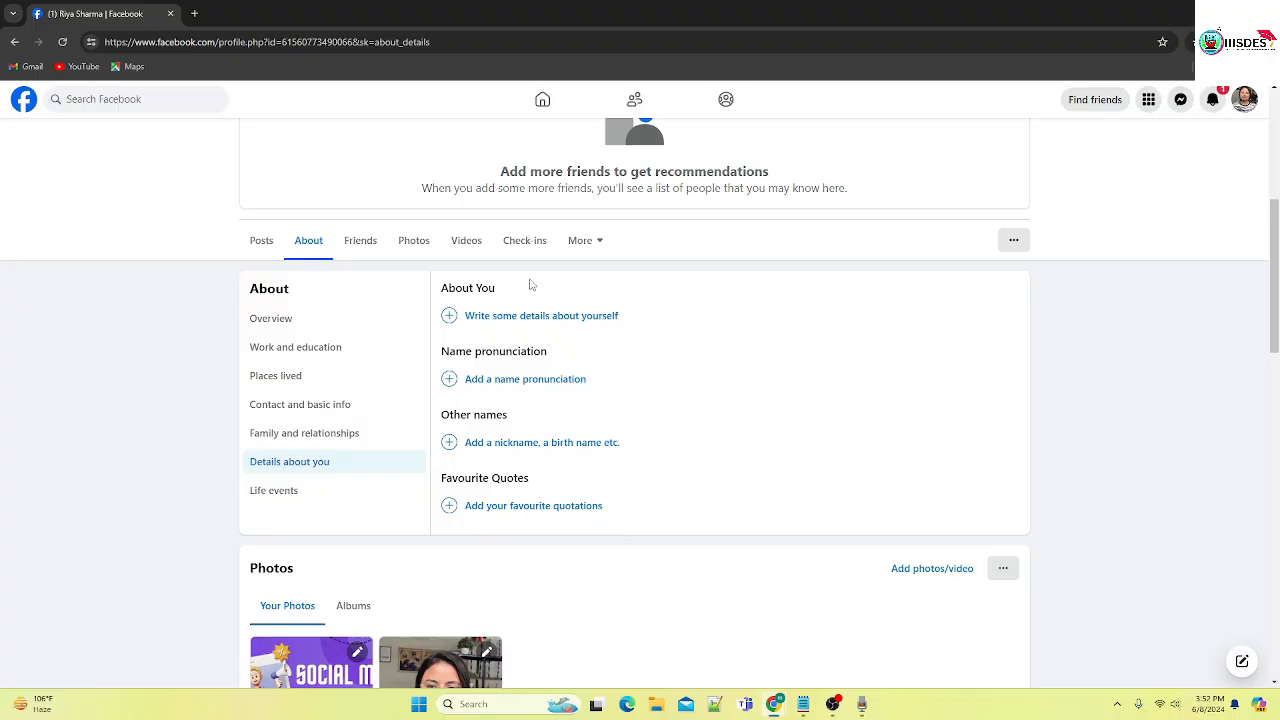
left_click_drag(531, 275, 560, 543)
left_click(610, 500)
left_click(470, 510)
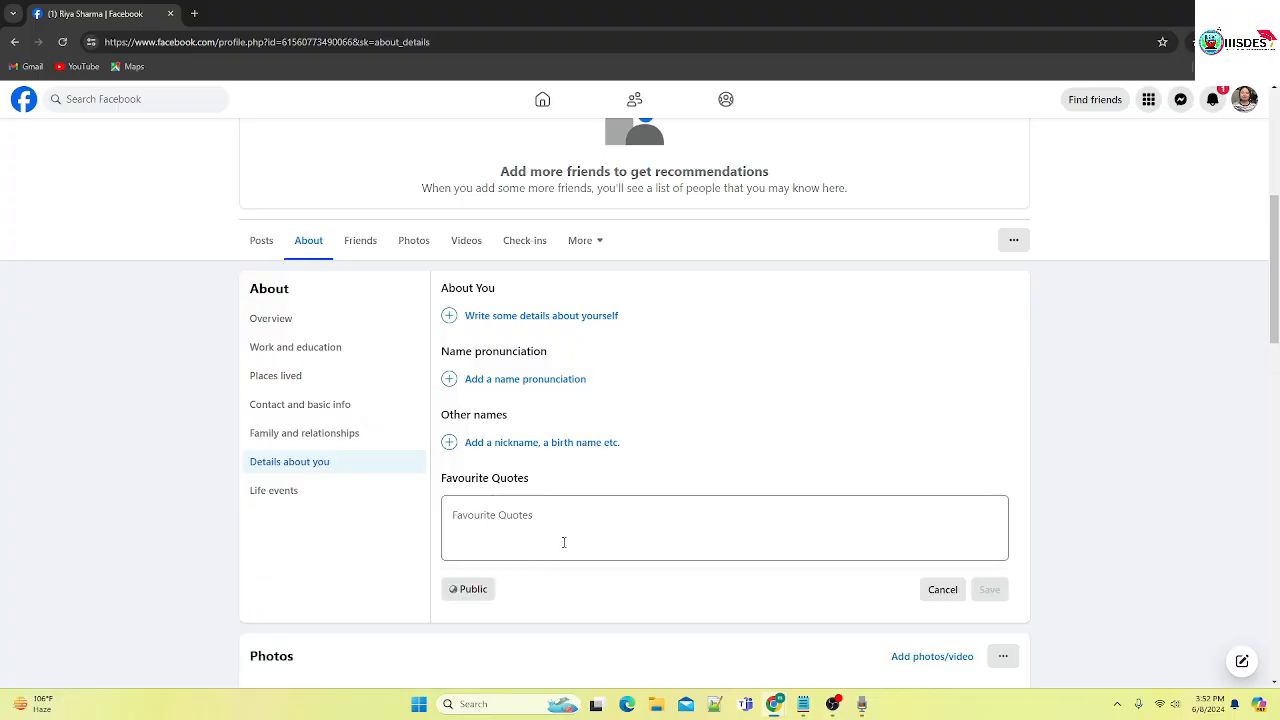
double_click(941, 608)
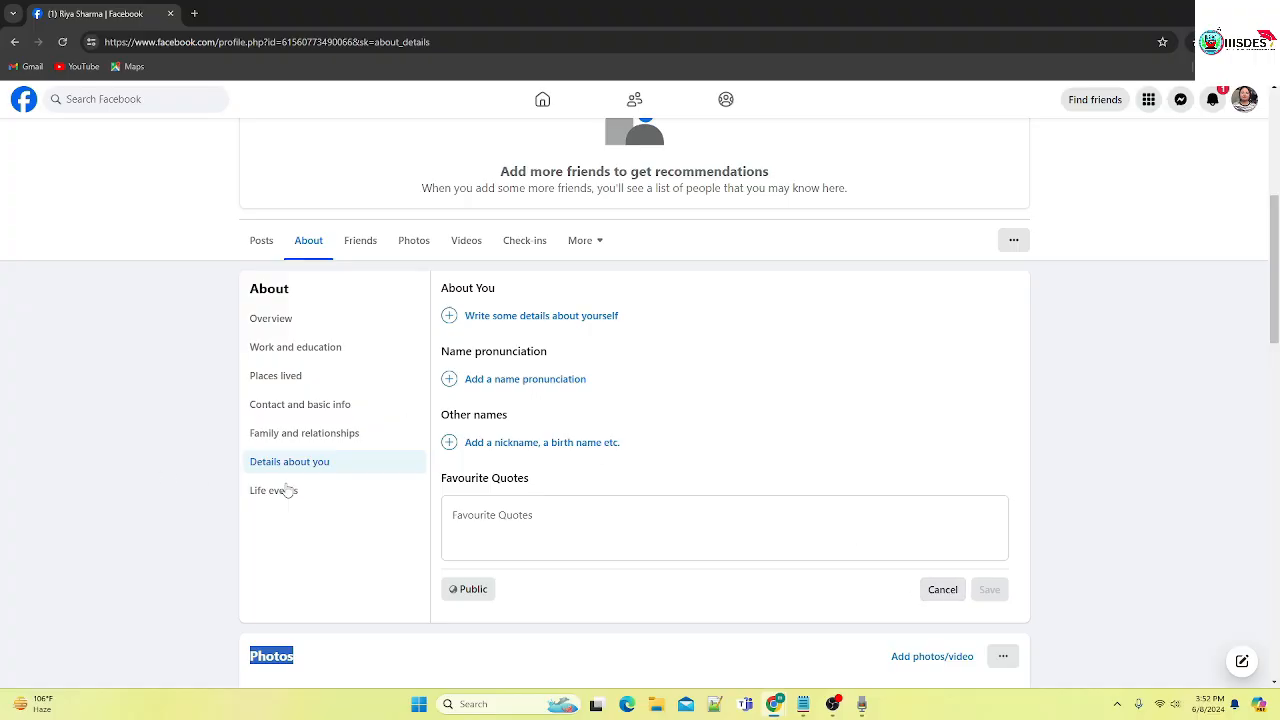
left_click(943, 589)
scroll(950, 590, "up", 5)
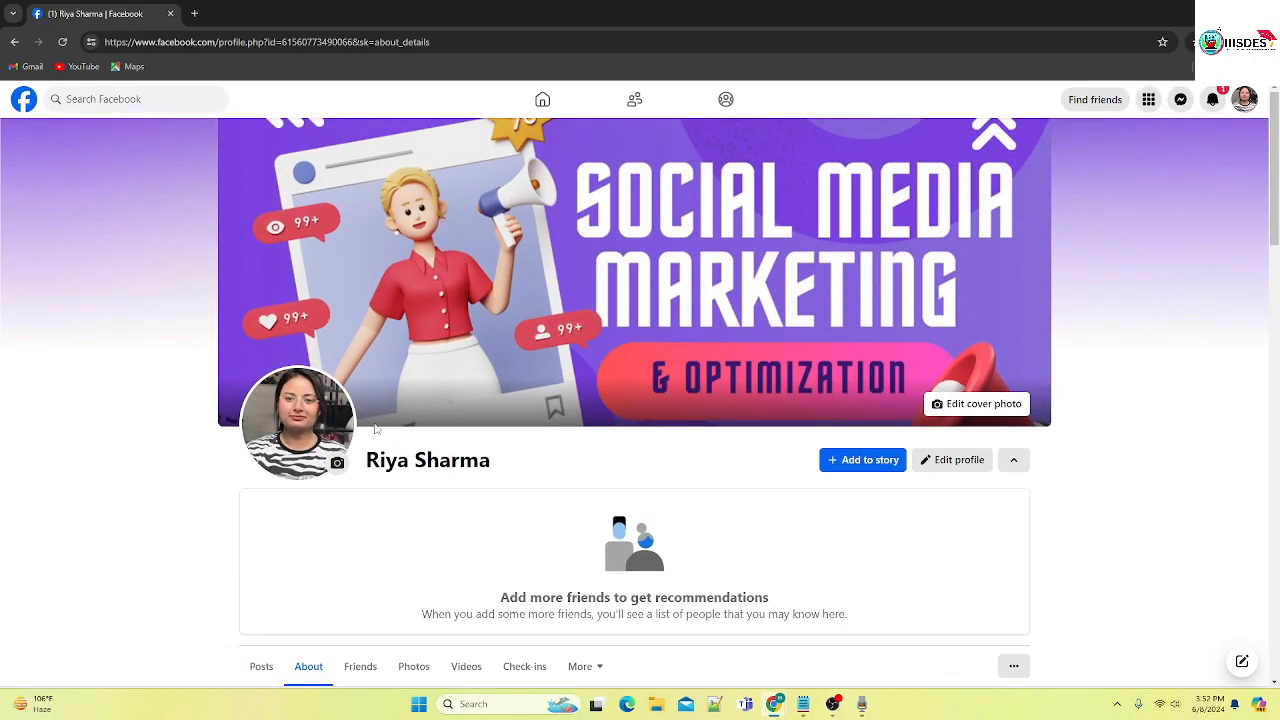
Step: Open the account's own profile page and review its Intro details, posts and header
left_click(24, 99)
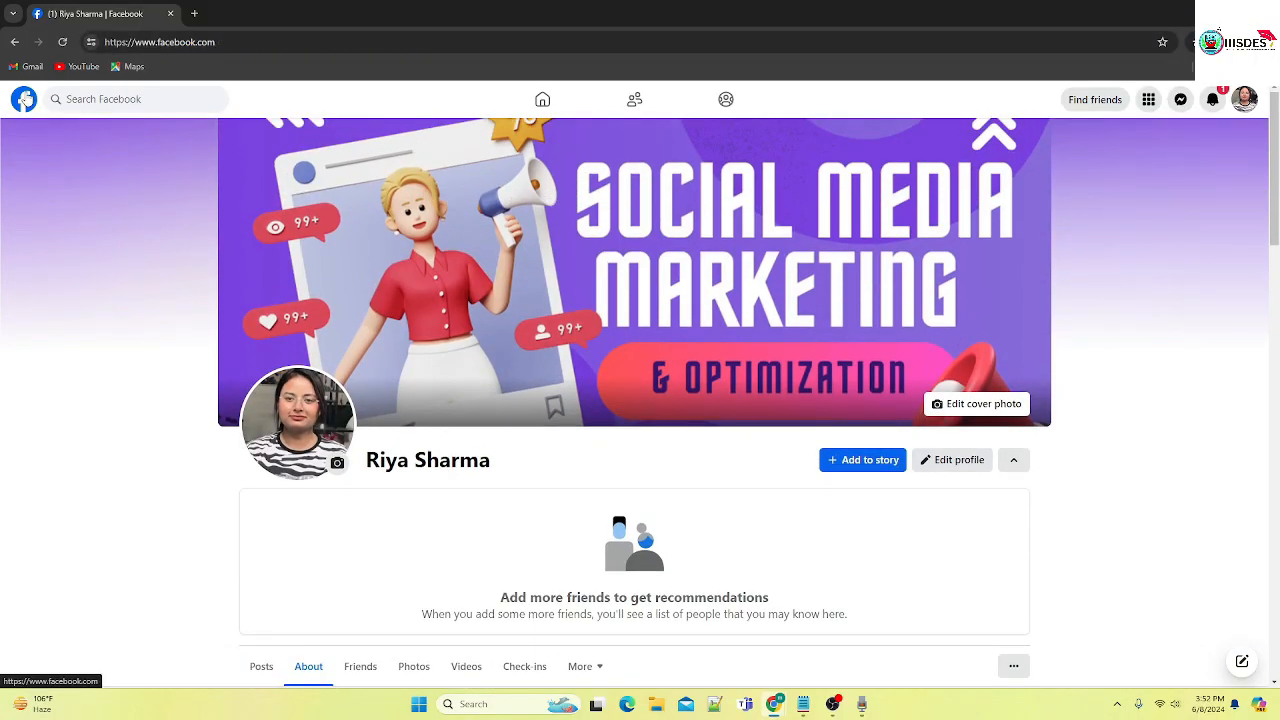
left_click(1246, 108)
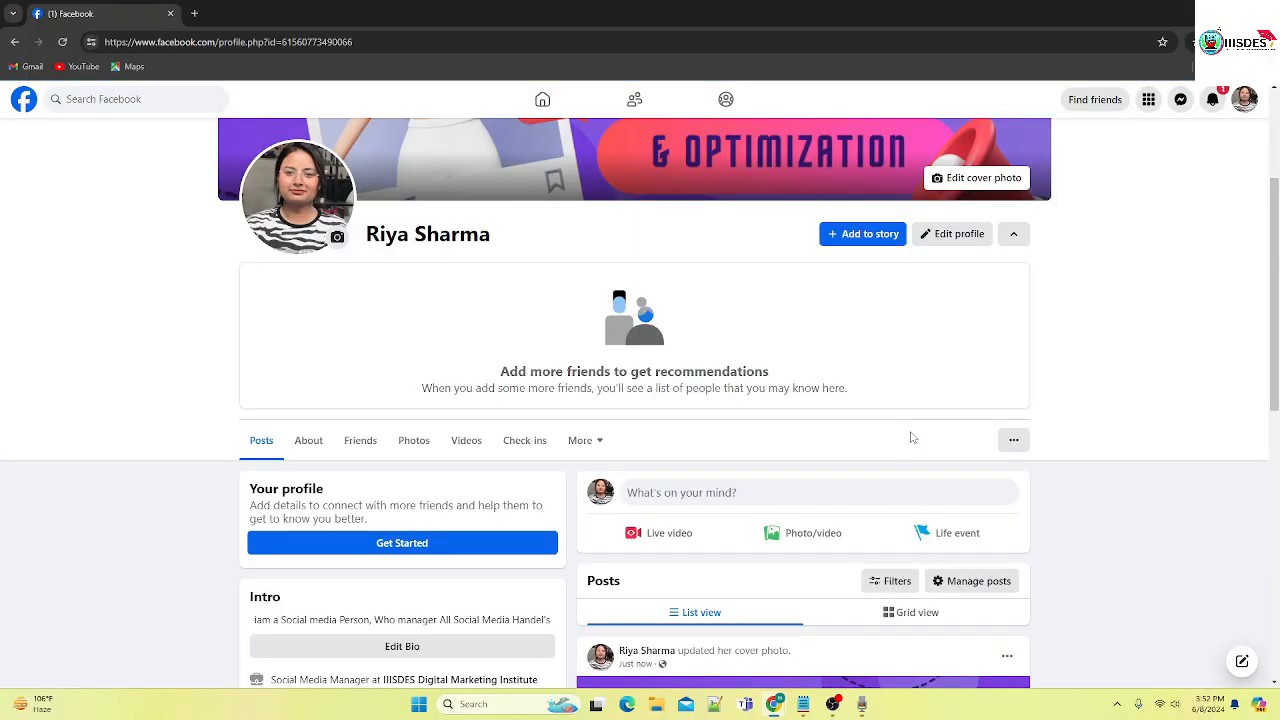
scroll(703, 353, "down", 4)
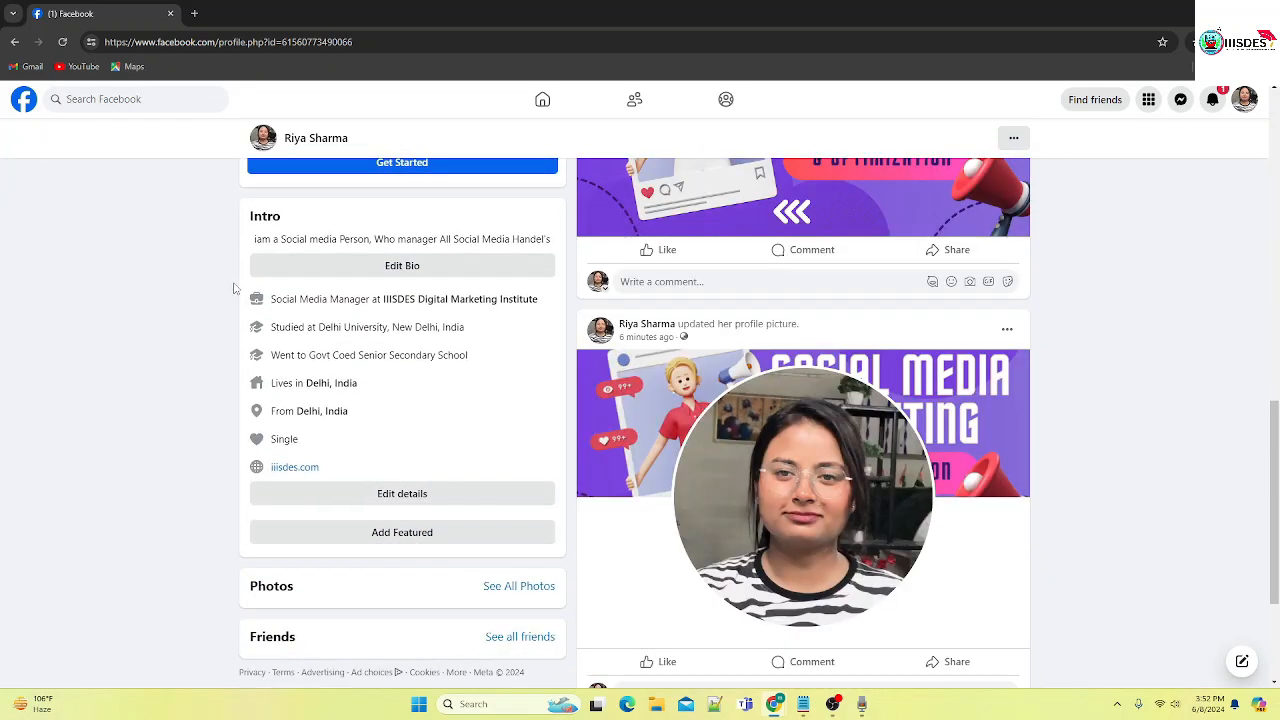
left_click_drag(234, 288, 403, 437)
scroll(443, 455, "up", 4)
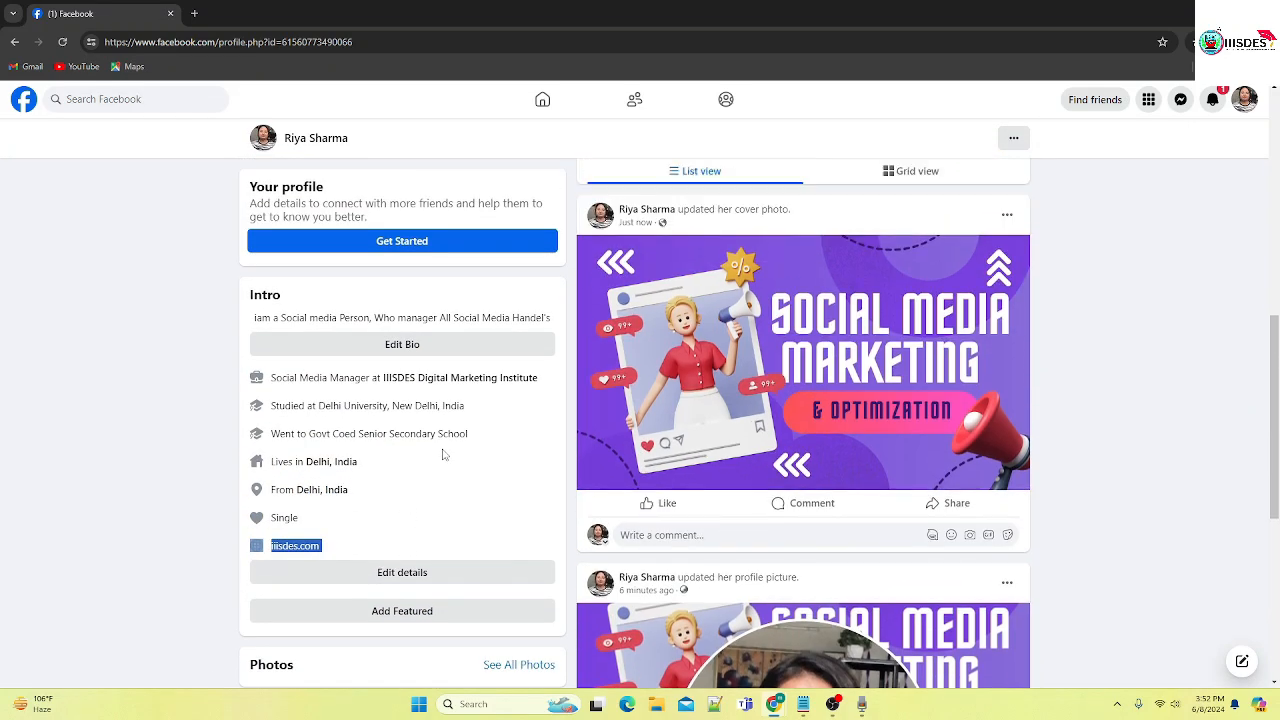
scroll(443, 455, "up", 1)
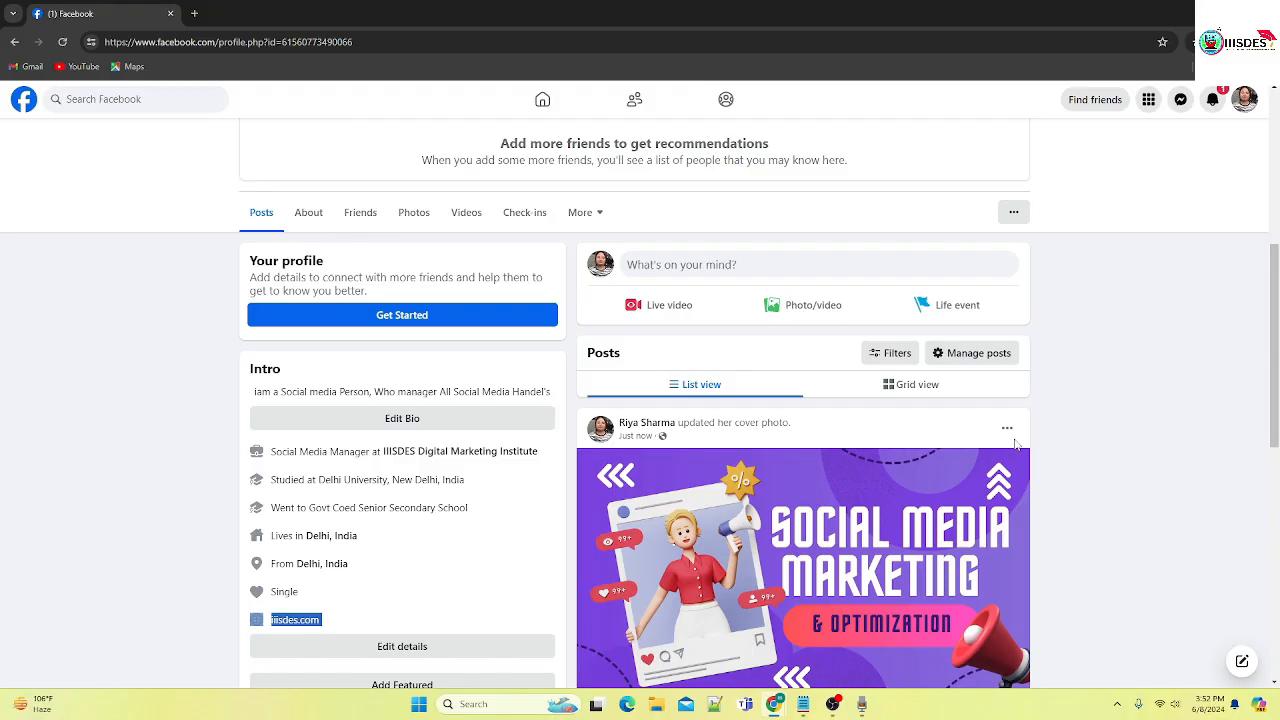
scroll(478, 402, "up", 5)
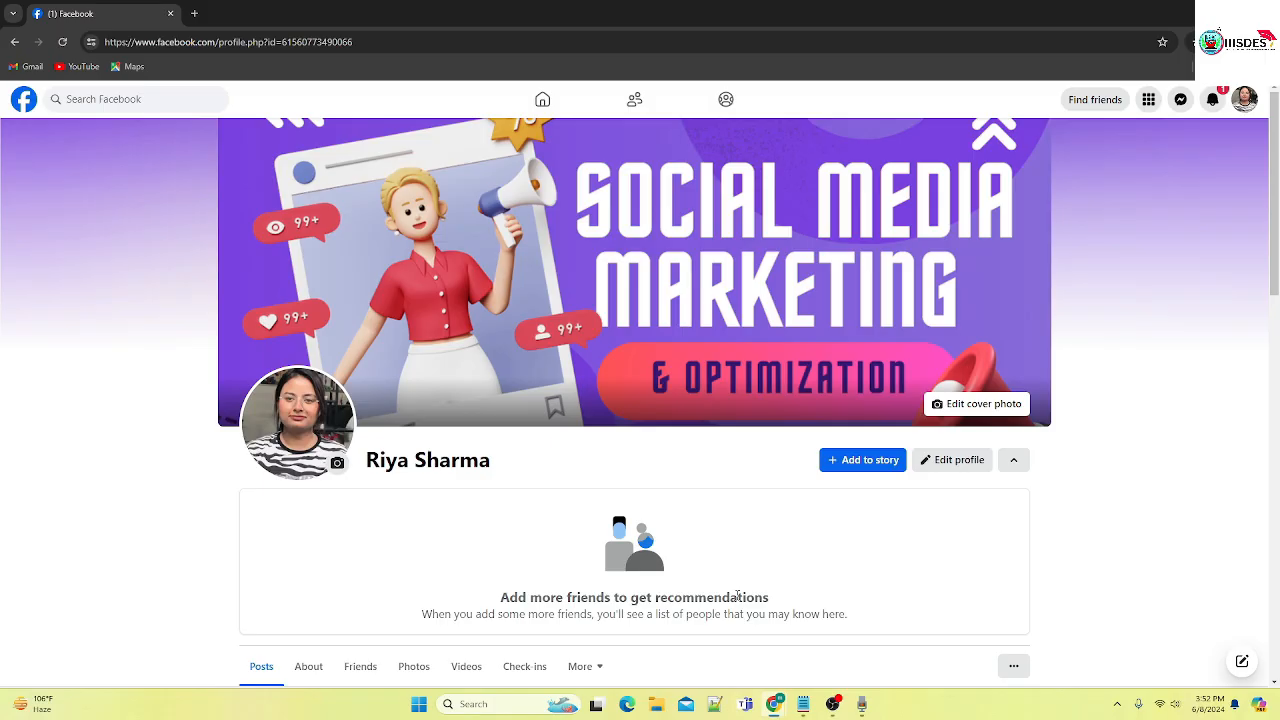
scroll(709, 502, "down", 2)
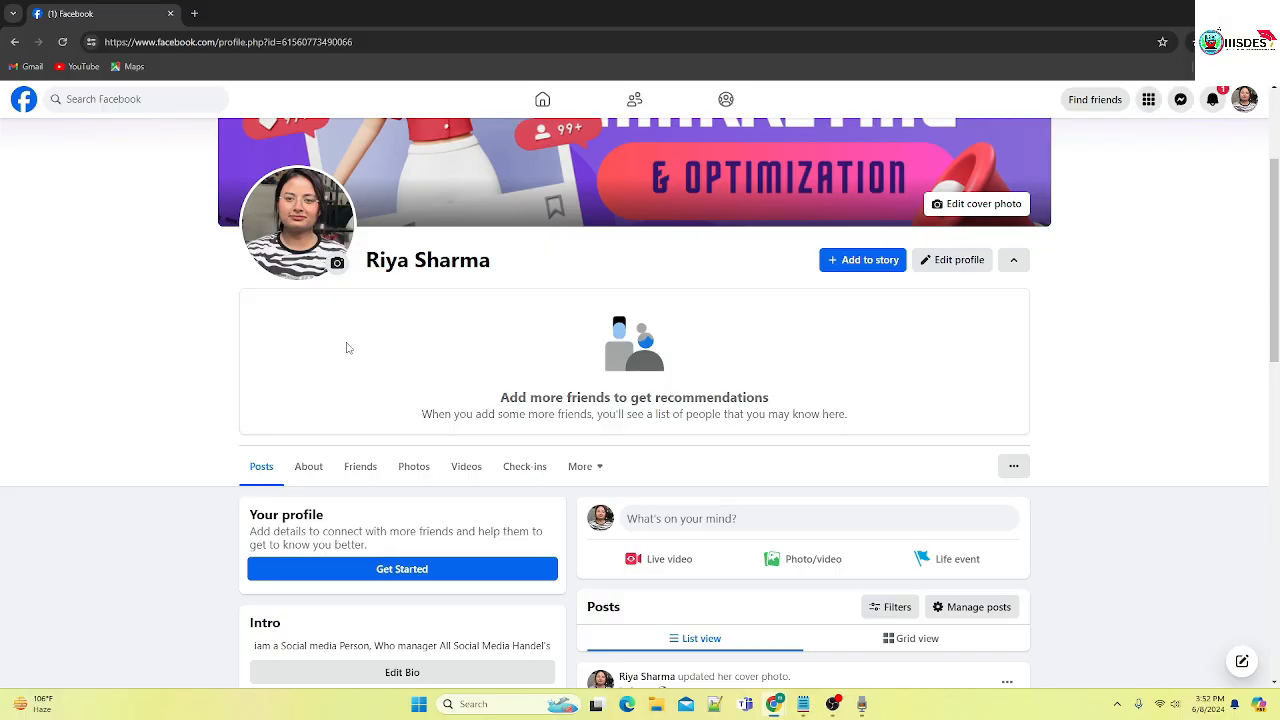
scroll(753, 503, "down", 1)
scroll(600, 505, "down", 5)
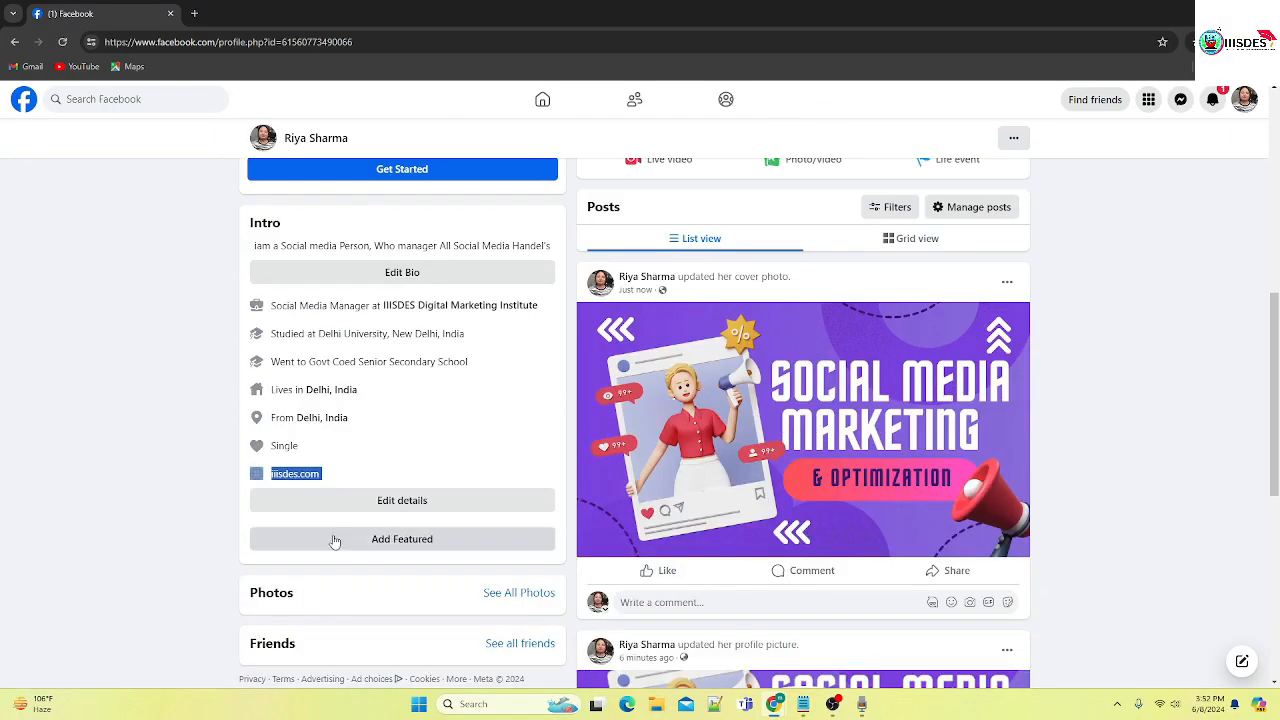
Step: Look through the editable Intro details and close them without saving any change
left_click(448, 504)
scroll(627, 405, "down", 2)
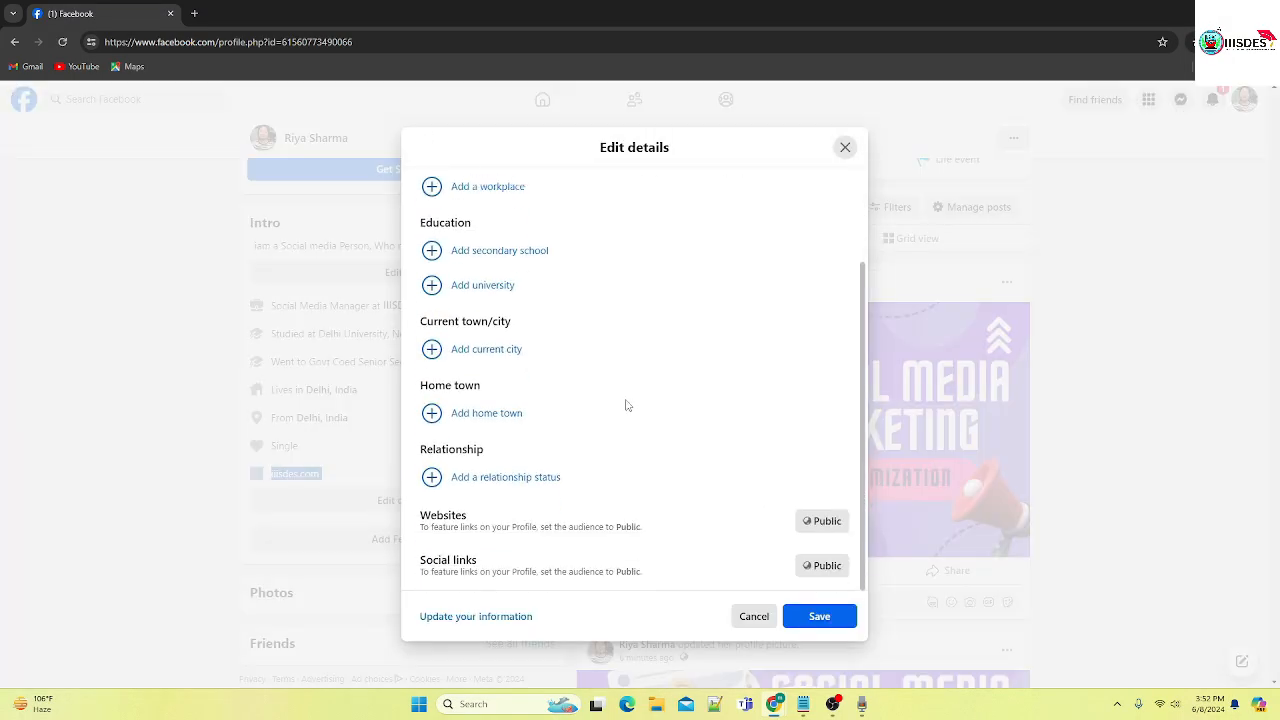
left_click(845, 148)
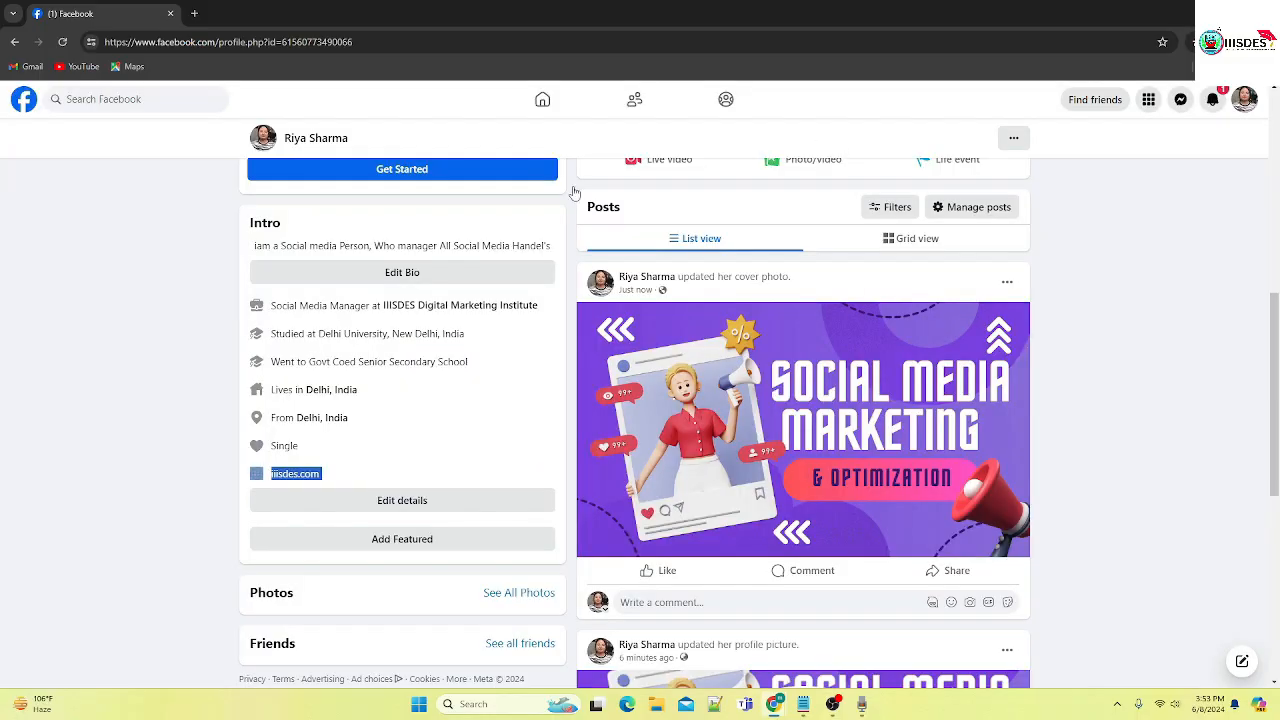
left_click(388, 542)
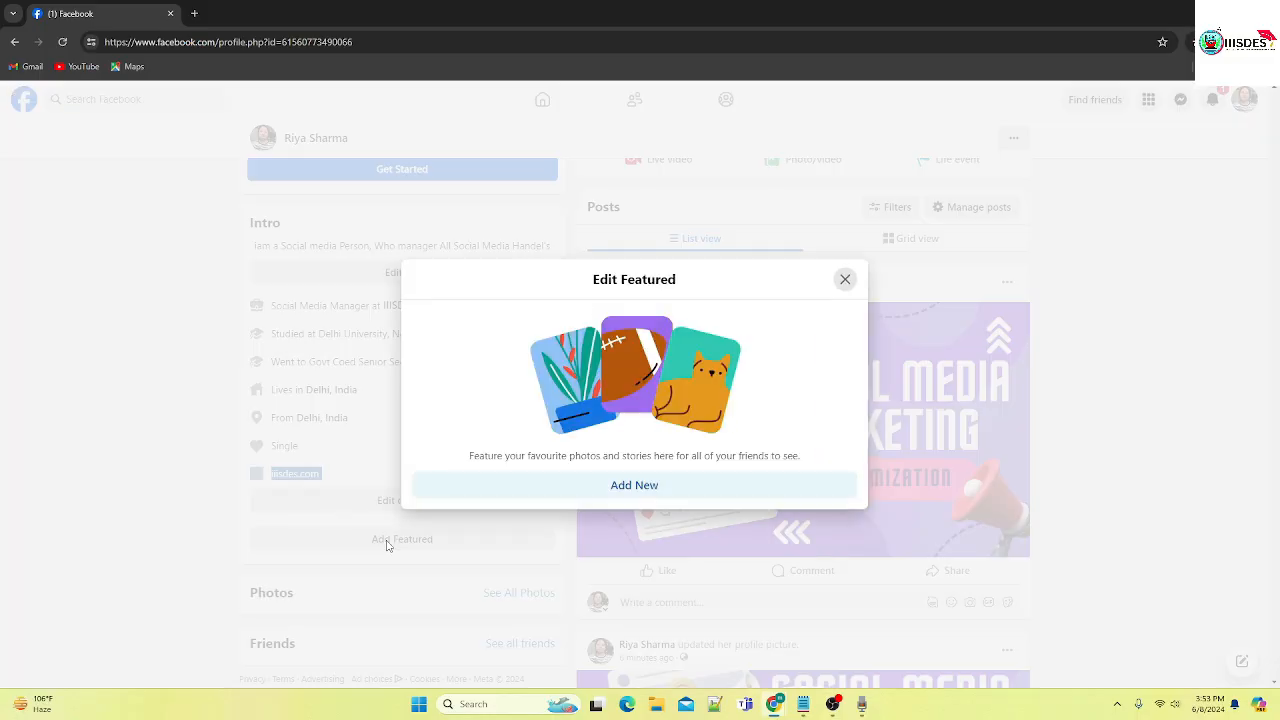
left_click(674, 490)
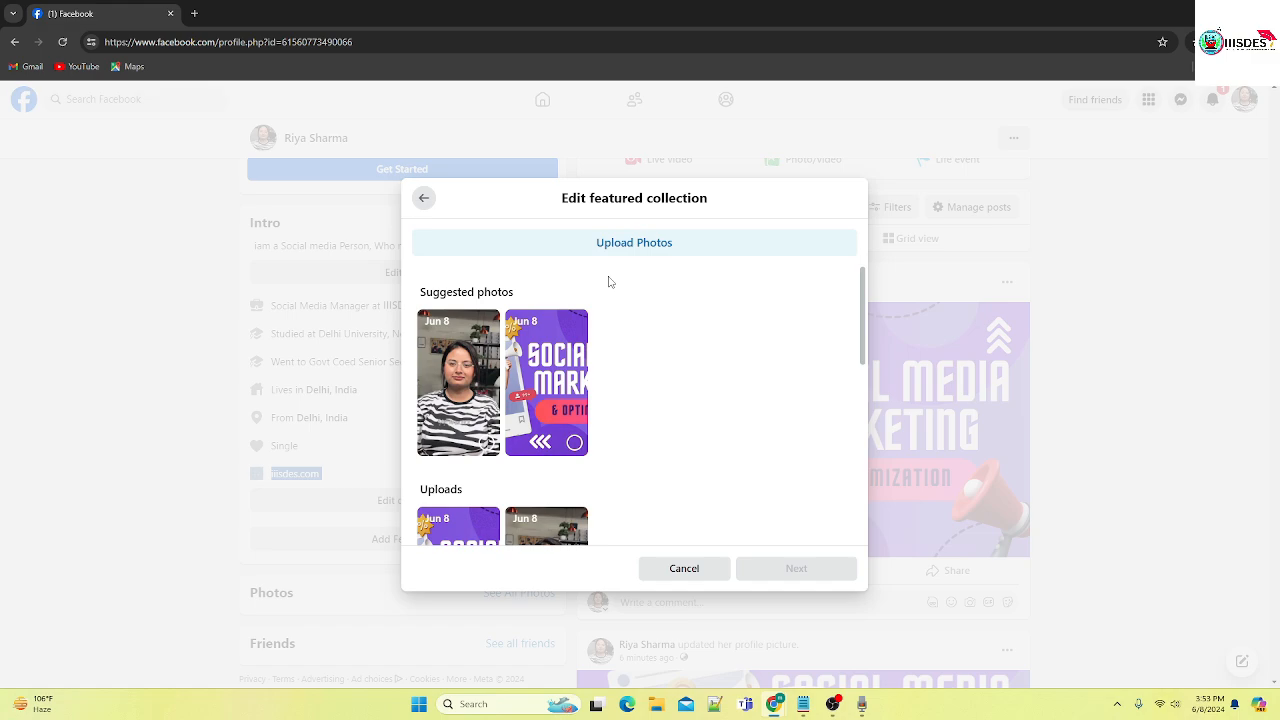
left_click(645, 241)
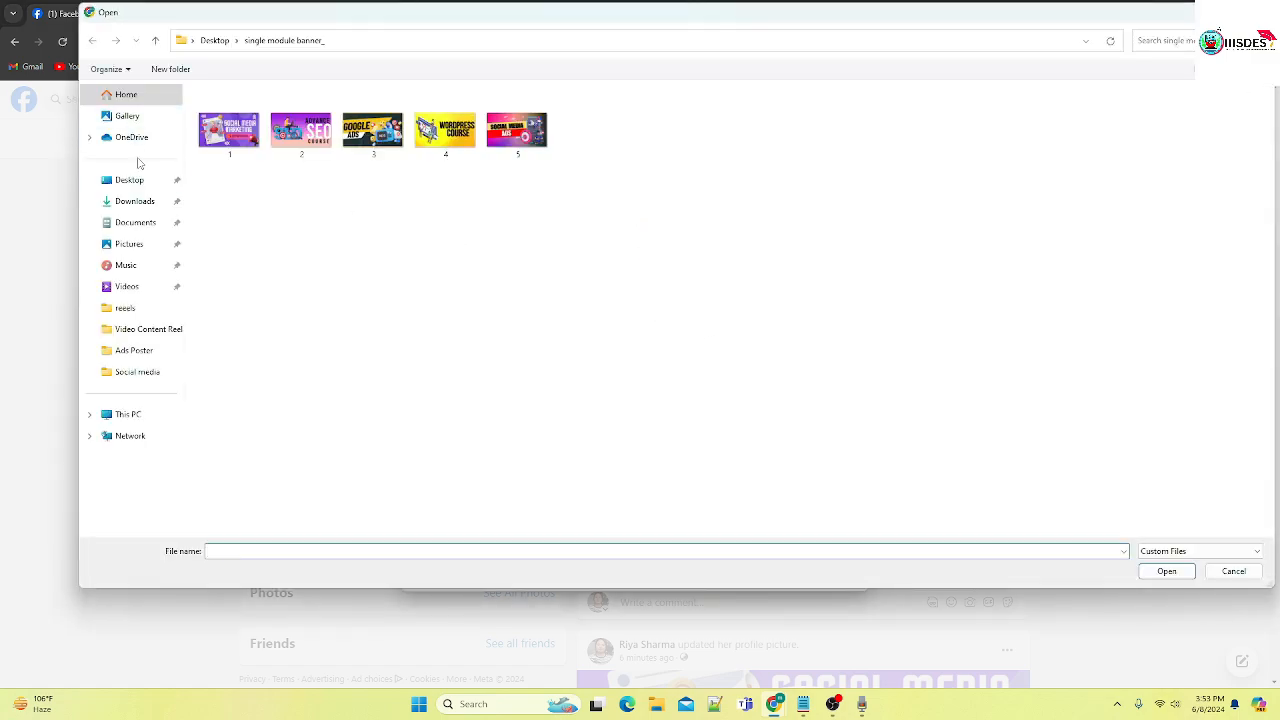
left_click(141, 178)
scroll(808, 423, "down", 10)
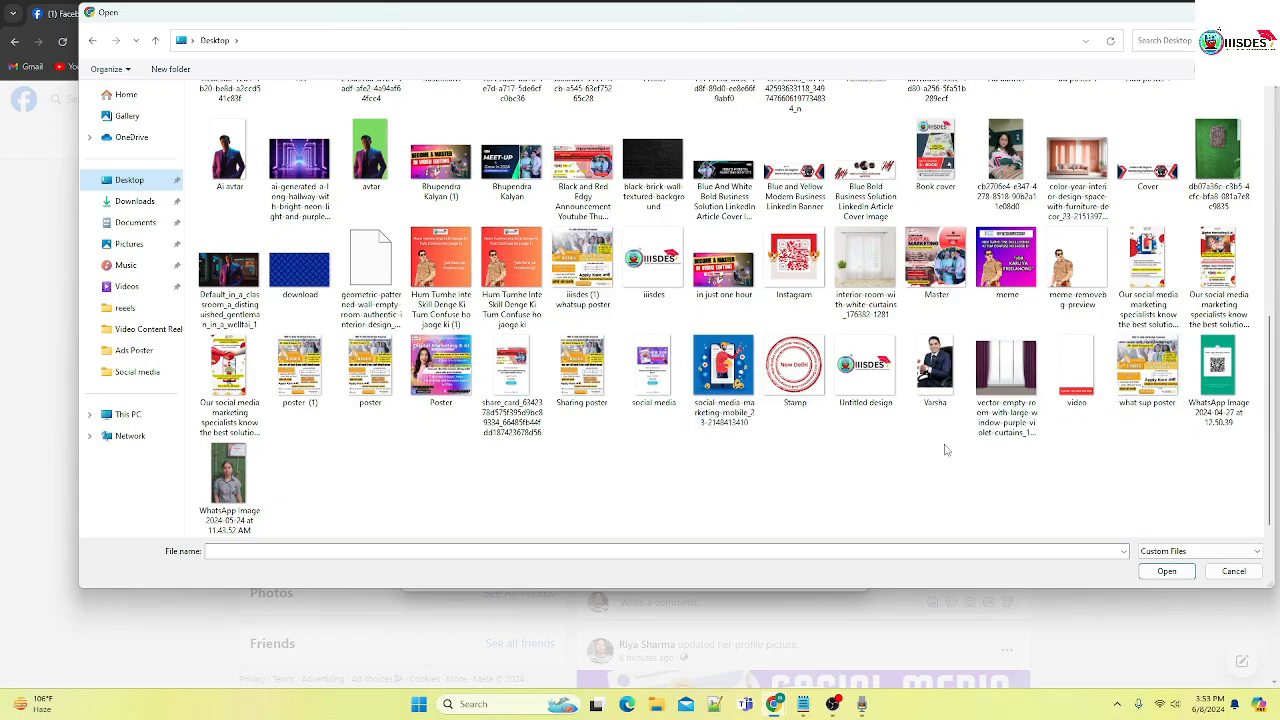
double_click(723, 370)
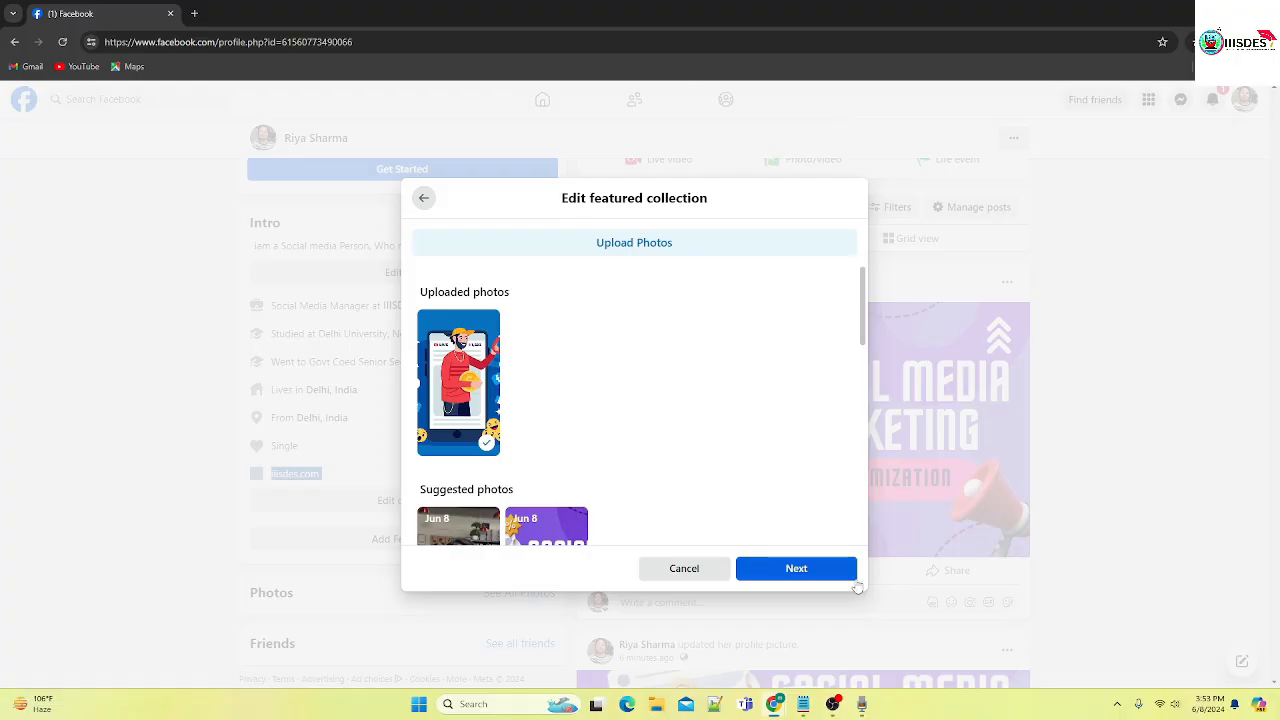
left_click(845, 571)
left_click(806, 567)
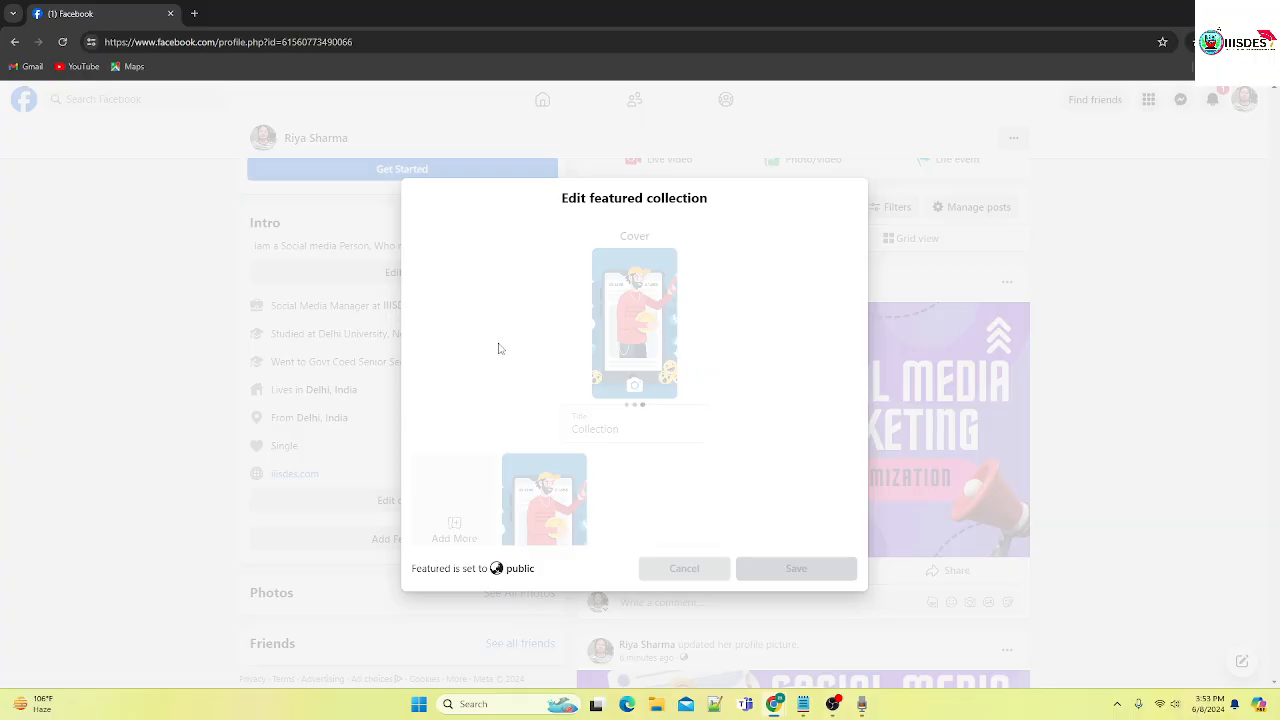
Step: Add a second featured collection from the Desktop image "Hum Tumhe Inte Skill Denge Ki Tum Confuse ho jaoge ki (1)" and save it
scroll(488, 380, "down", 2)
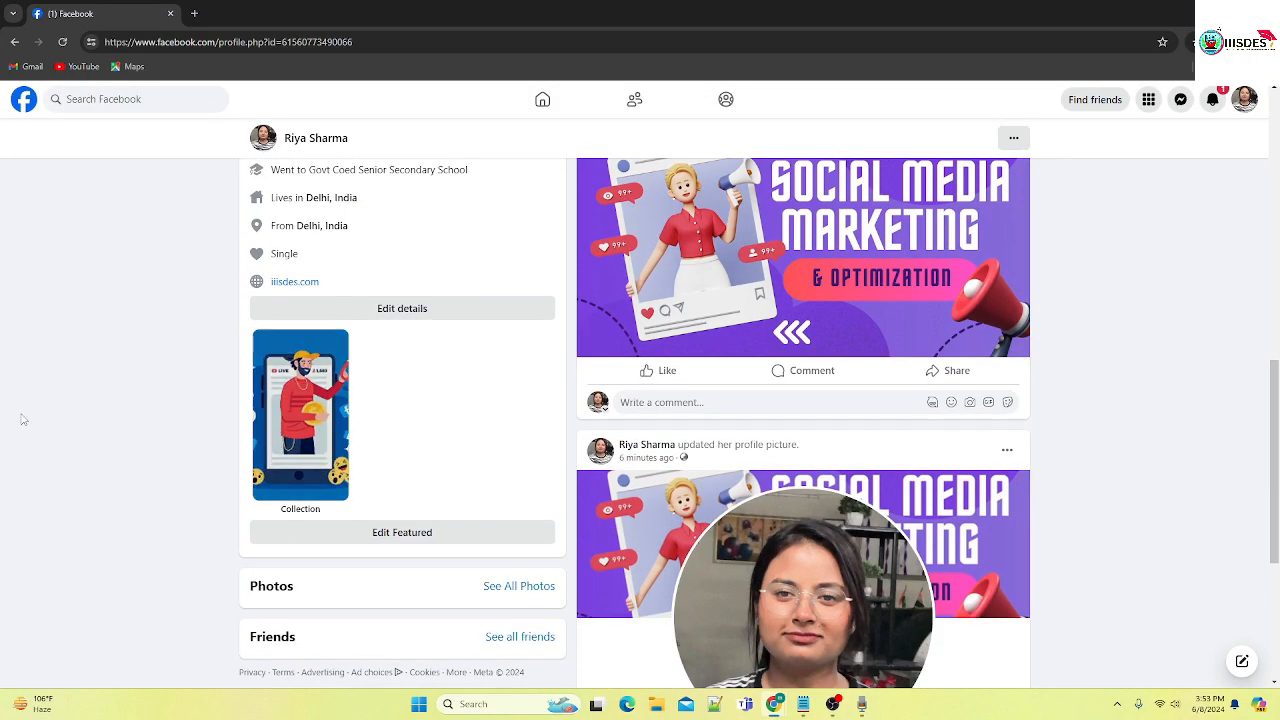
left_click(301, 531)
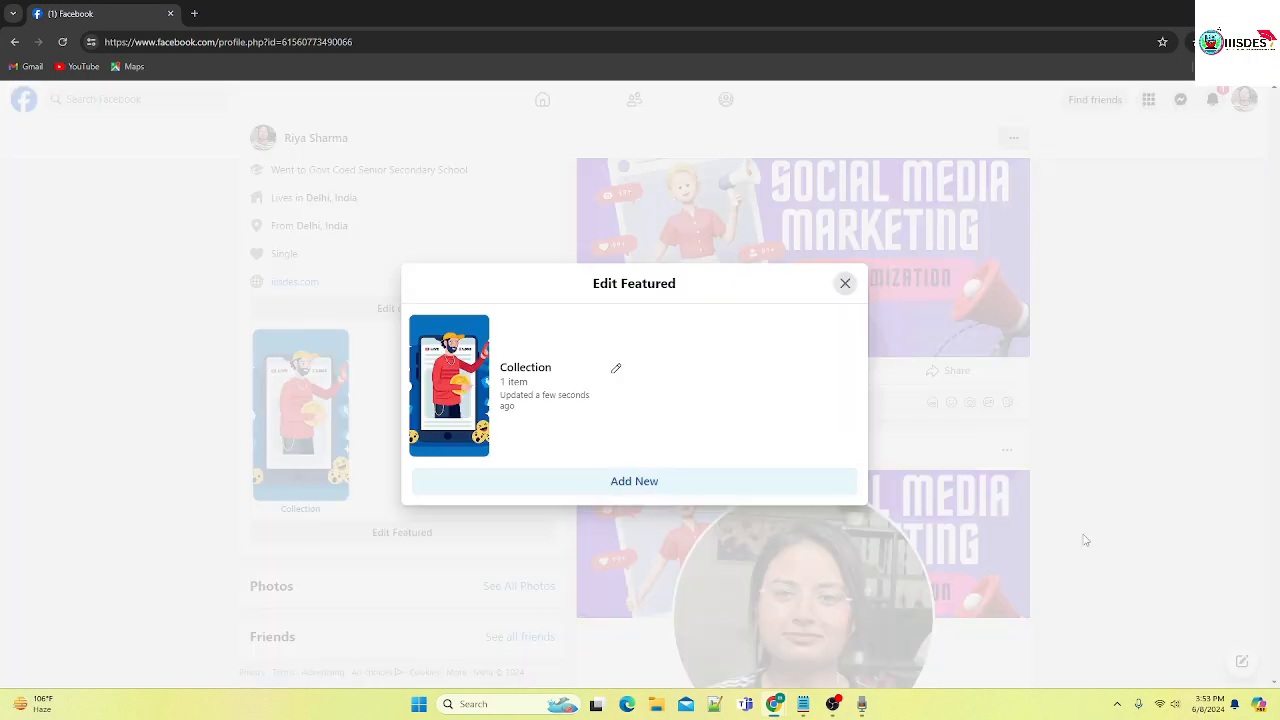
left_click(670, 481)
left_click(688, 245)
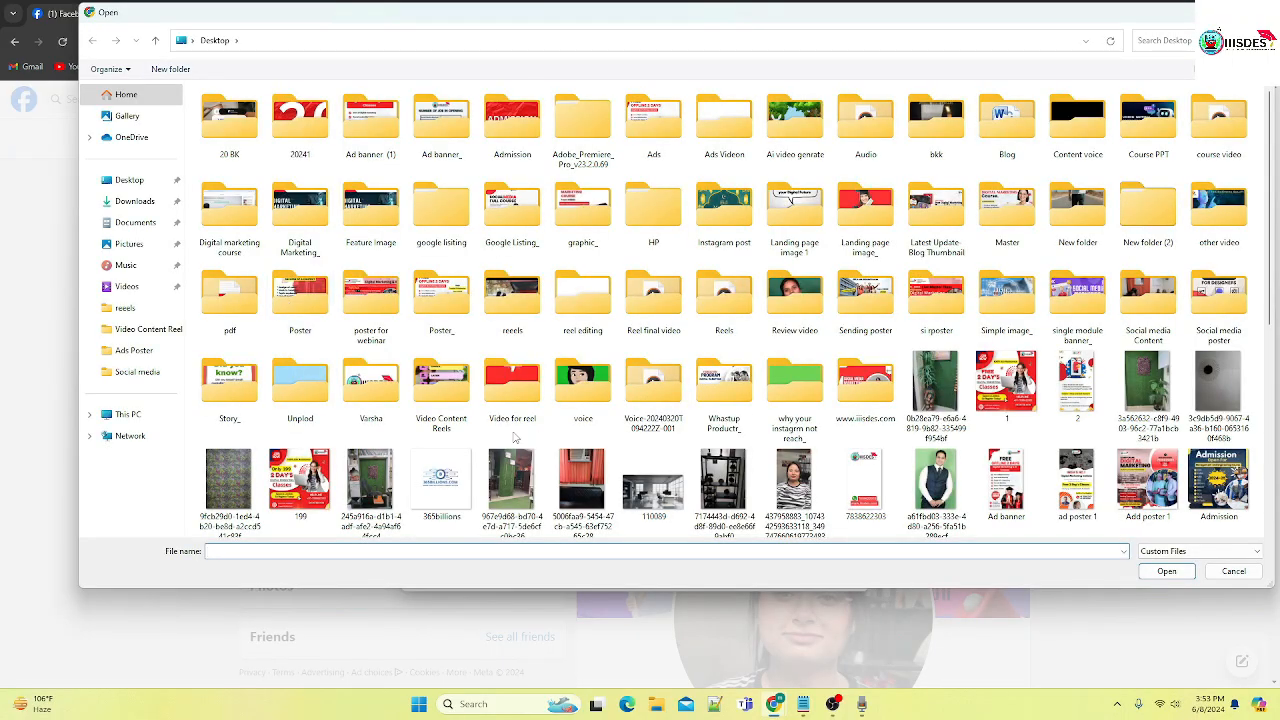
scroll(514, 437, "down", 5)
left_click(313, 186)
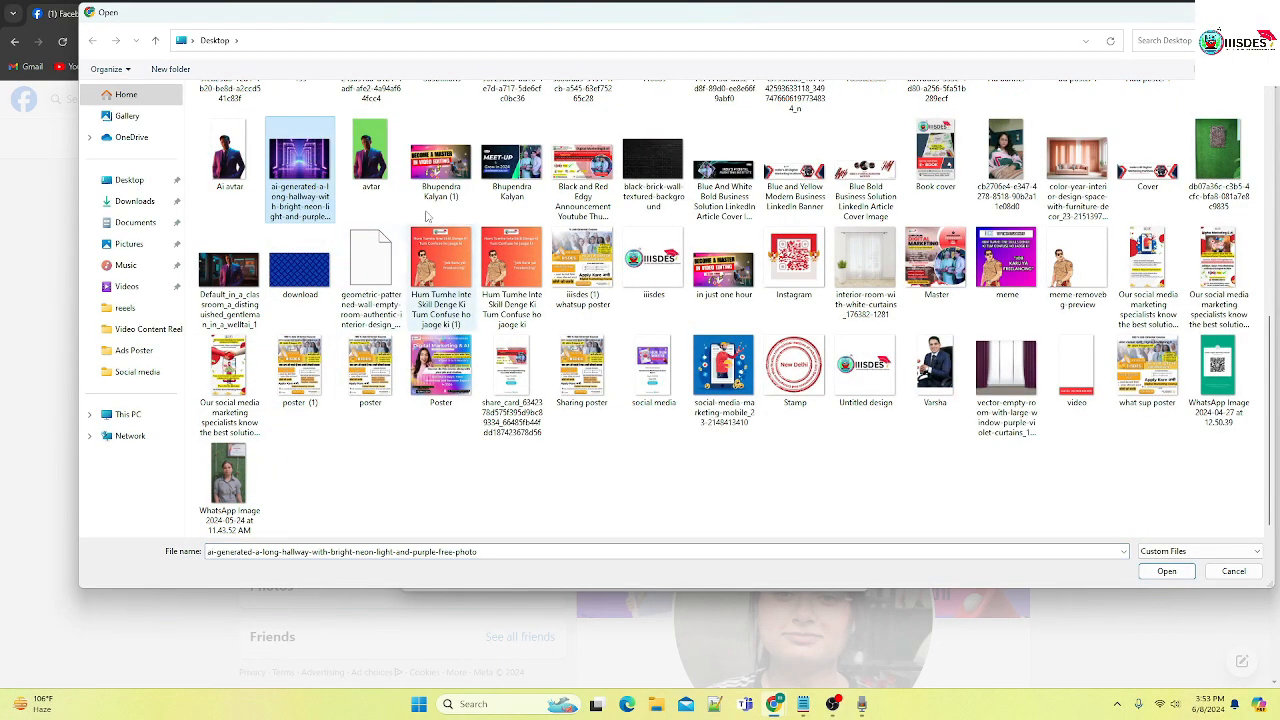
double_click(455, 300)
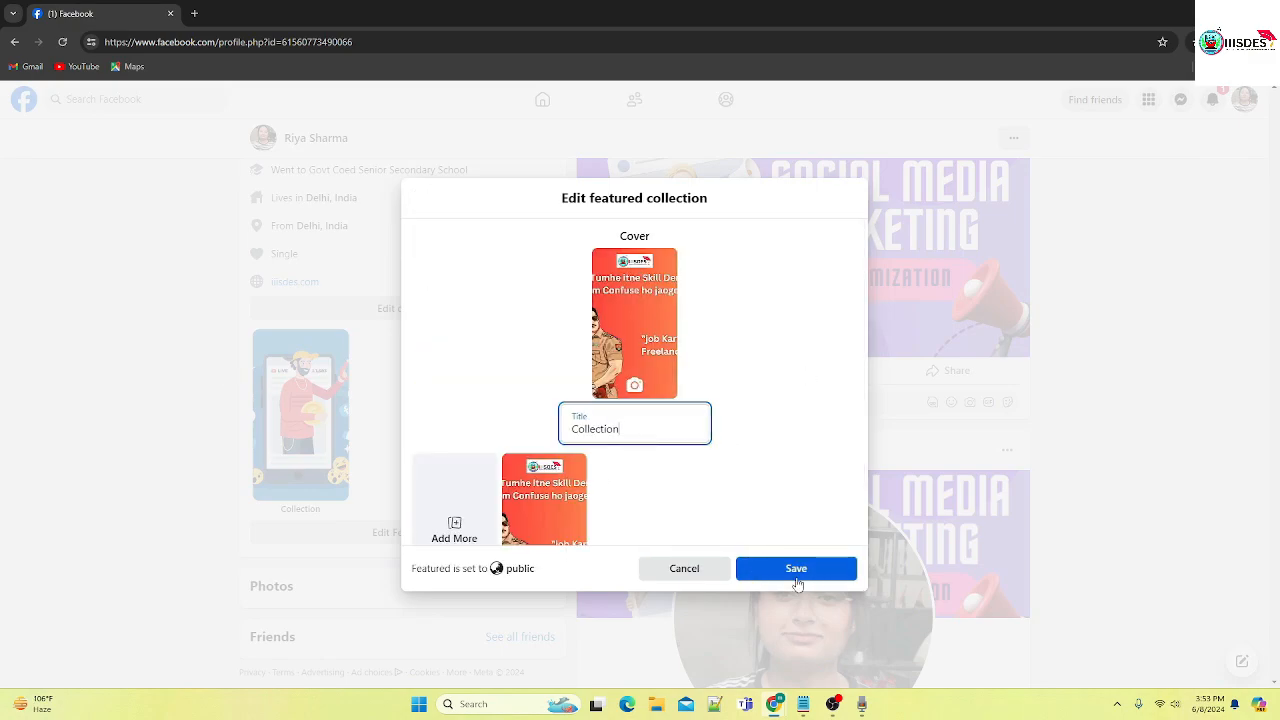
left_click(790, 570)
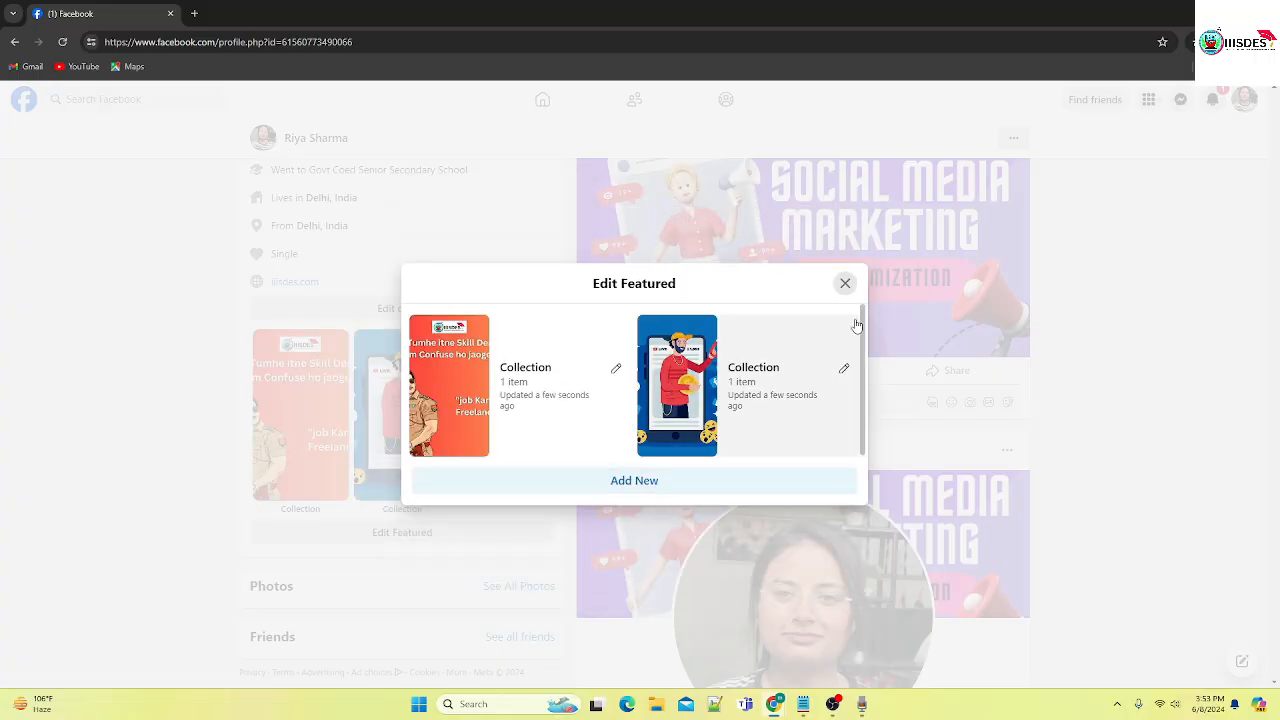
left_click(845, 284)
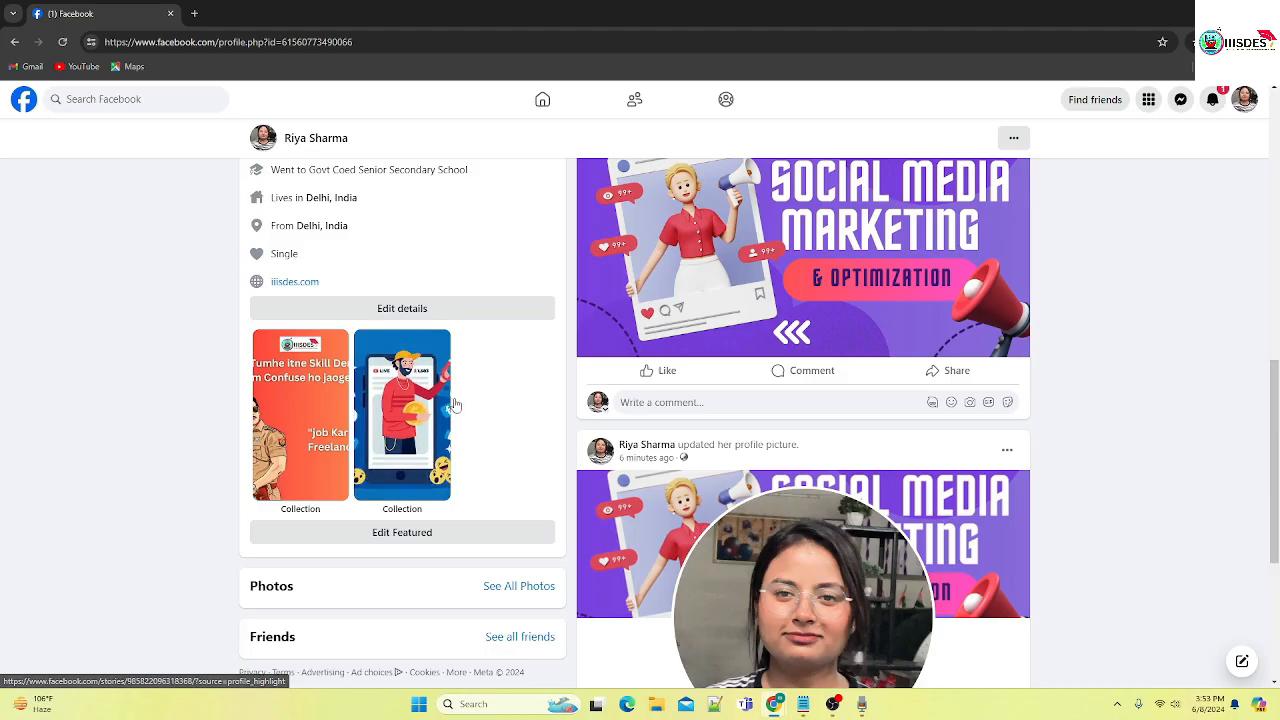
Step: Open the profile's full friends list and examine its Friends, Photos and Check-ins sections
scroll(391, 586, "down", 3)
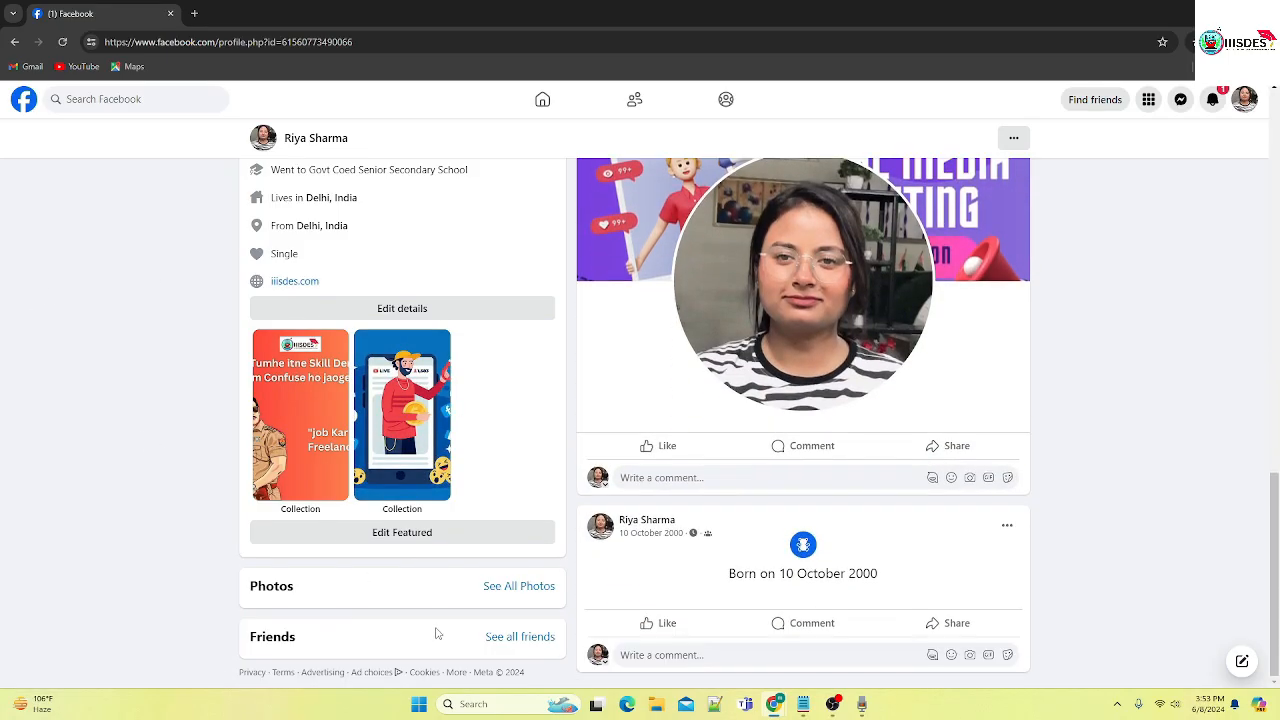
left_click(515, 637)
scroll(506, 561, "down", 3)
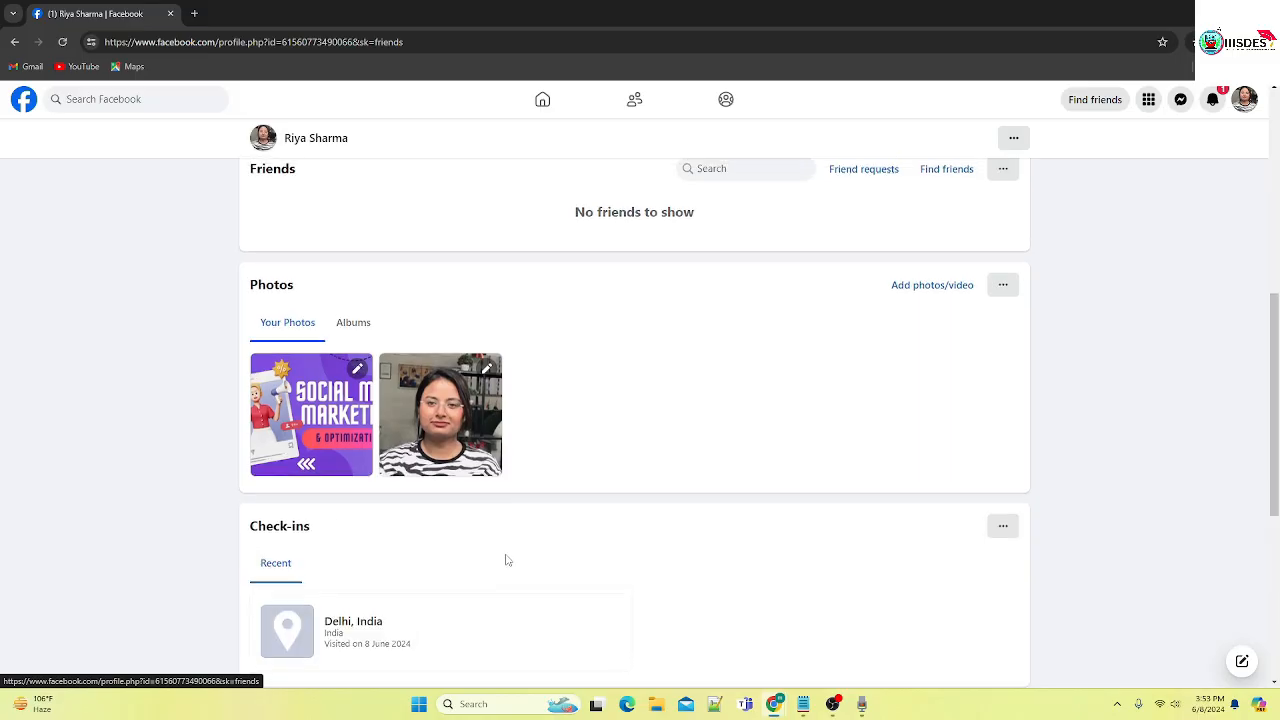
left_click_drag(558, 272, 748, 274)
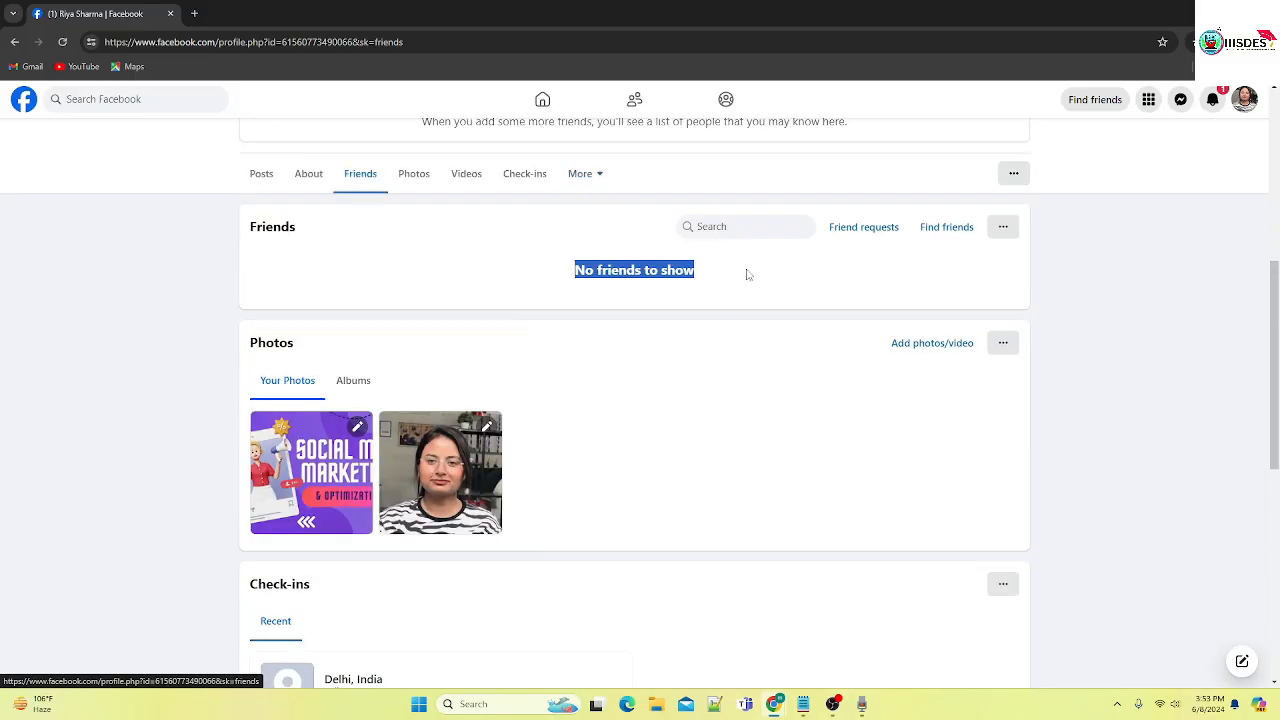
scroll(491, 474, "up", 3)
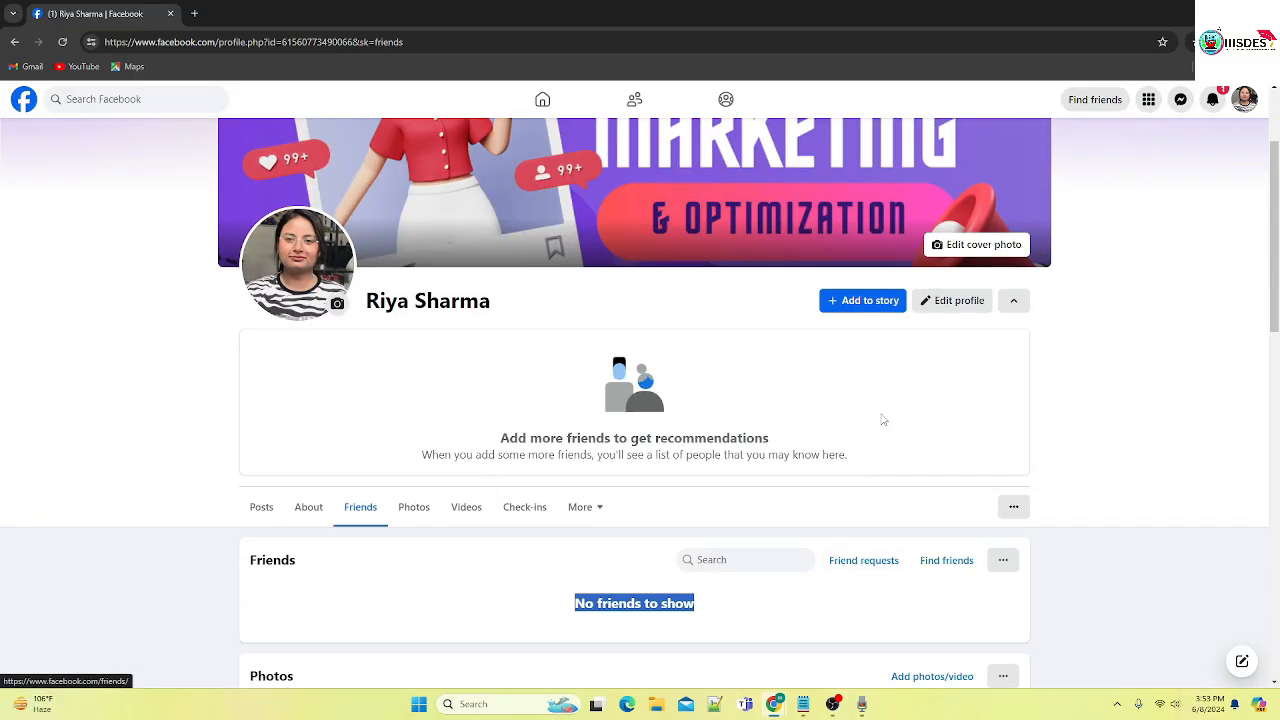